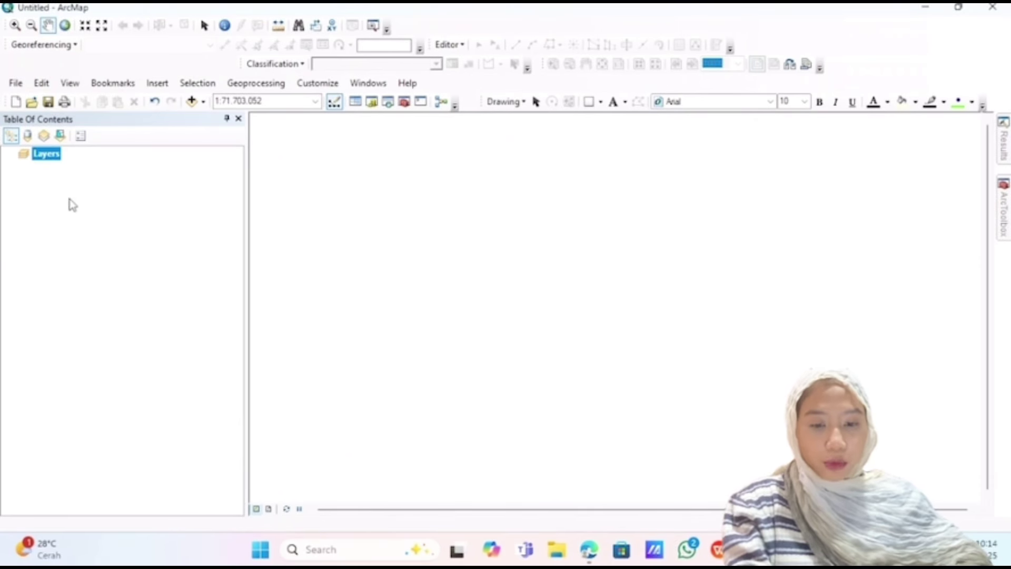
Check which coordinate system is assigned to the Layers data frame in its properties.
{"action": "right_click", "coordinate": [57, 162]}
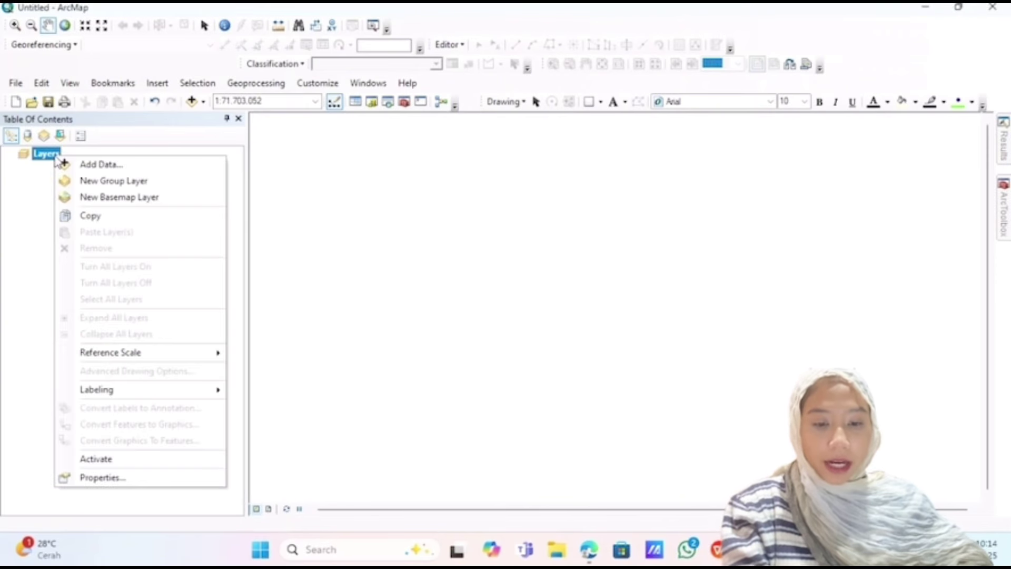
{"action": "left_click", "coordinate": [119, 477]}
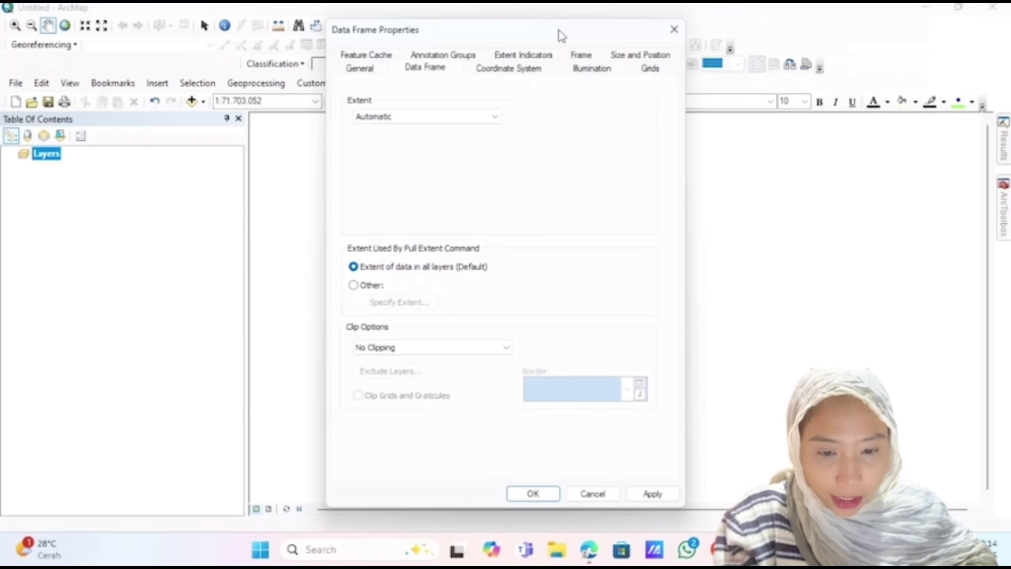
{"action": "left_click", "coordinate": [507, 70]}
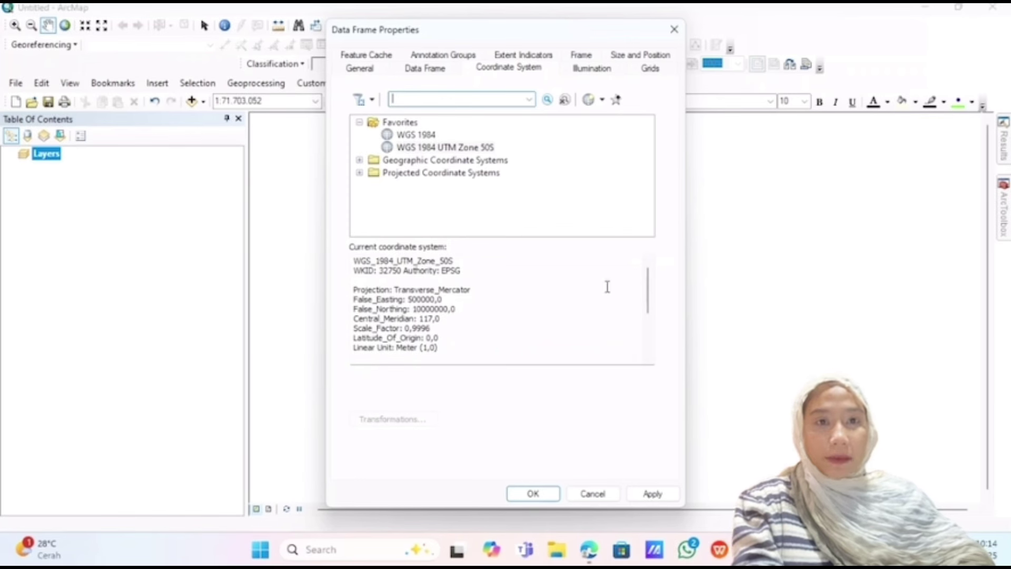
{"action": "left_click", "coordinate": [534, 493]}
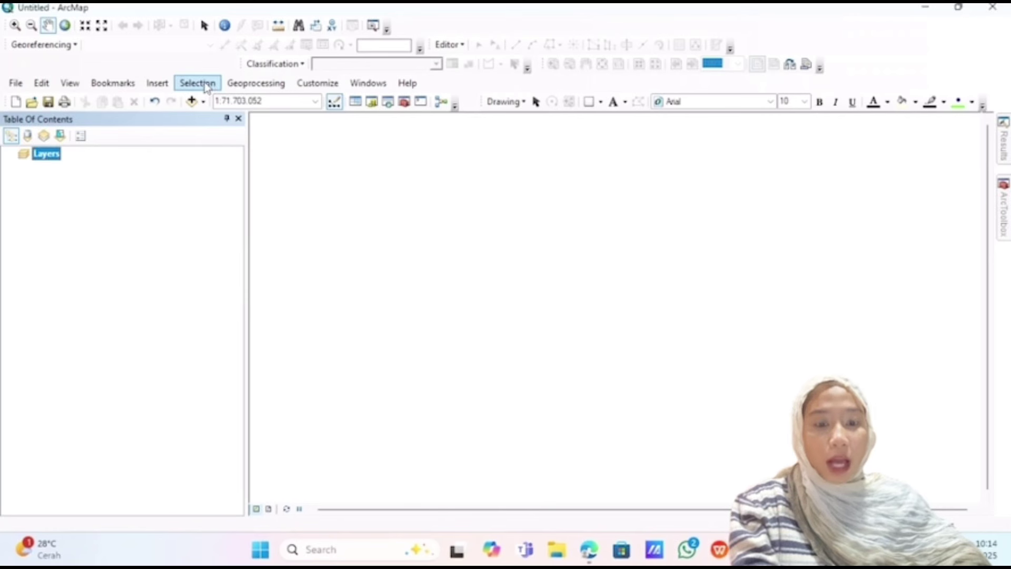
Add the LC09_L1TP_115066_20240627 Landsat band rasters B1 through B8 to the map, leaving out B10 and B11.
{"action": "left_click", "coordinate": [191, 100]}
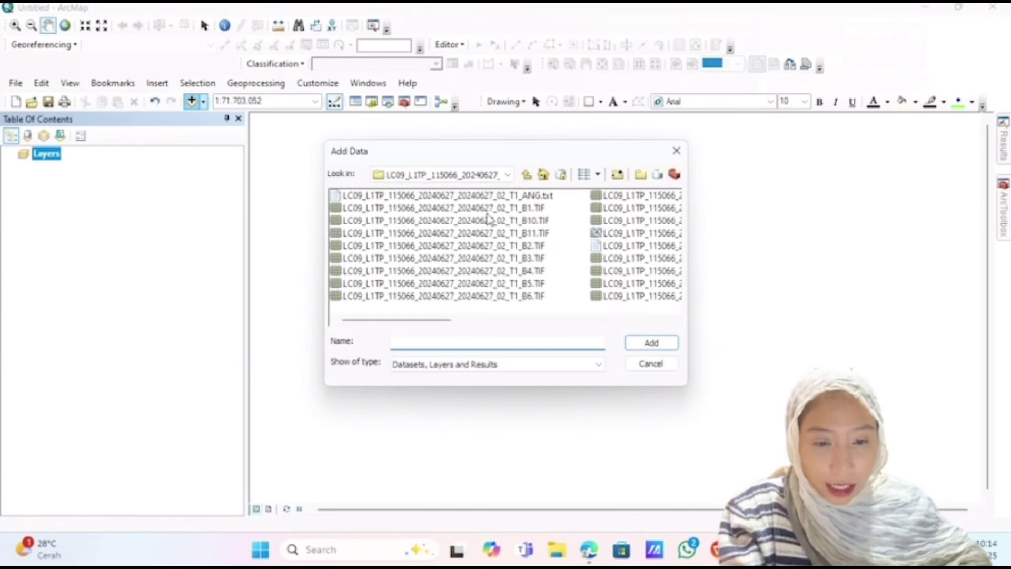
{"action": "left_click", "coordinate": [506, 210]}
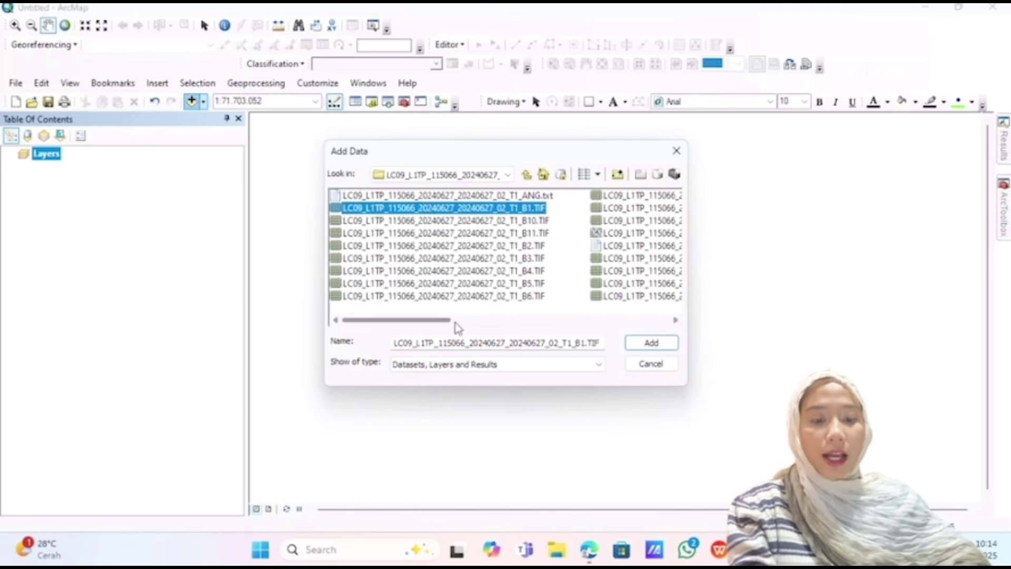
{"action": "scroll", "coordinate": [452, 324], "scroll_direction": "right", "scroll_amount": 3}
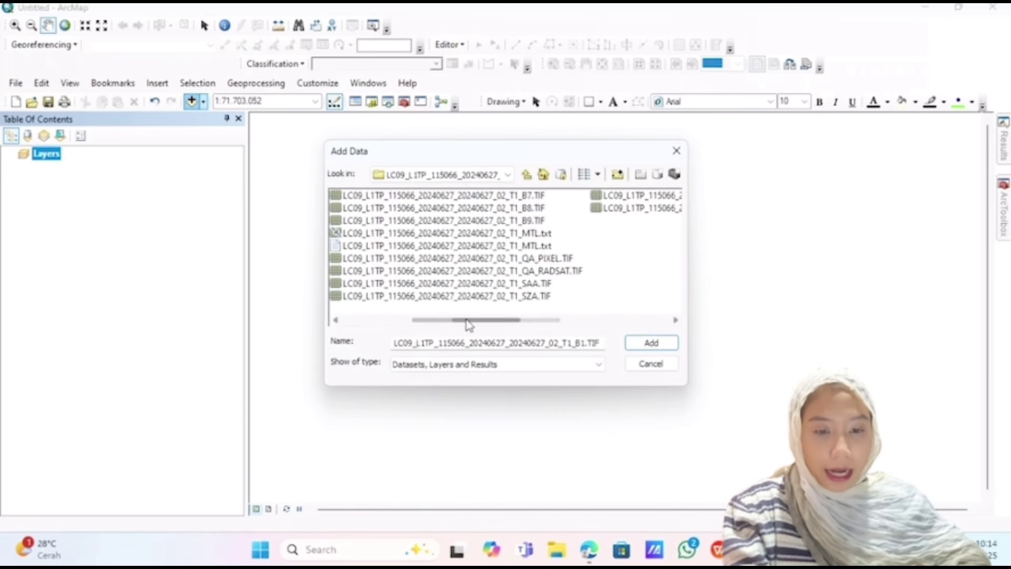
{"action": "left_click", "coordinate": [475, 208], "text": "shift"}
{"action": "scroll", "coordinate": [477, 321], "scroll_direction": "left", "scroll_amount": 3}
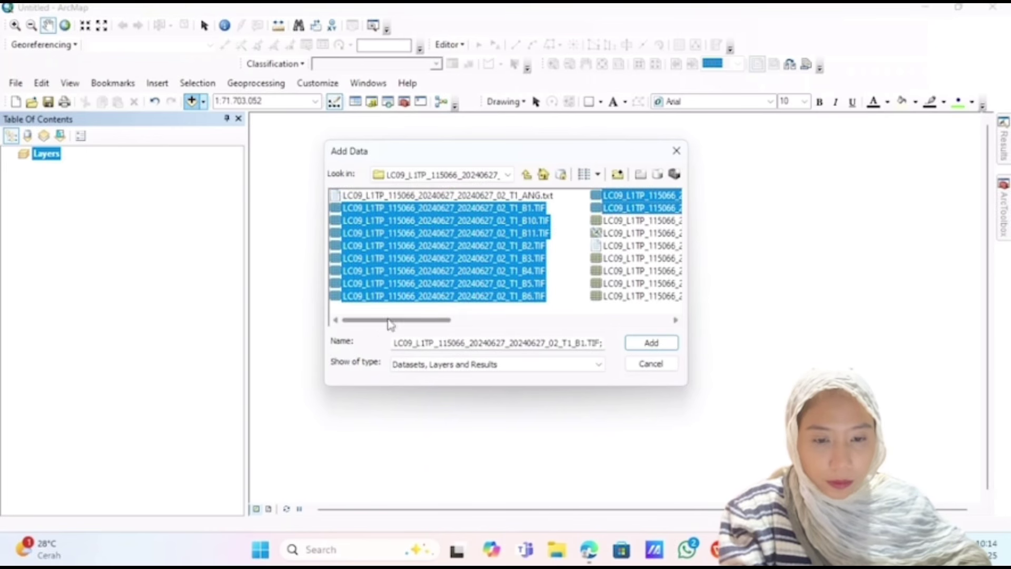
{"action": "left_click", "coordinate": [528, 220], "text": "ctrl"}
{"action": "left_click", "coordinate": [530, 233], "text": "ctrl"}
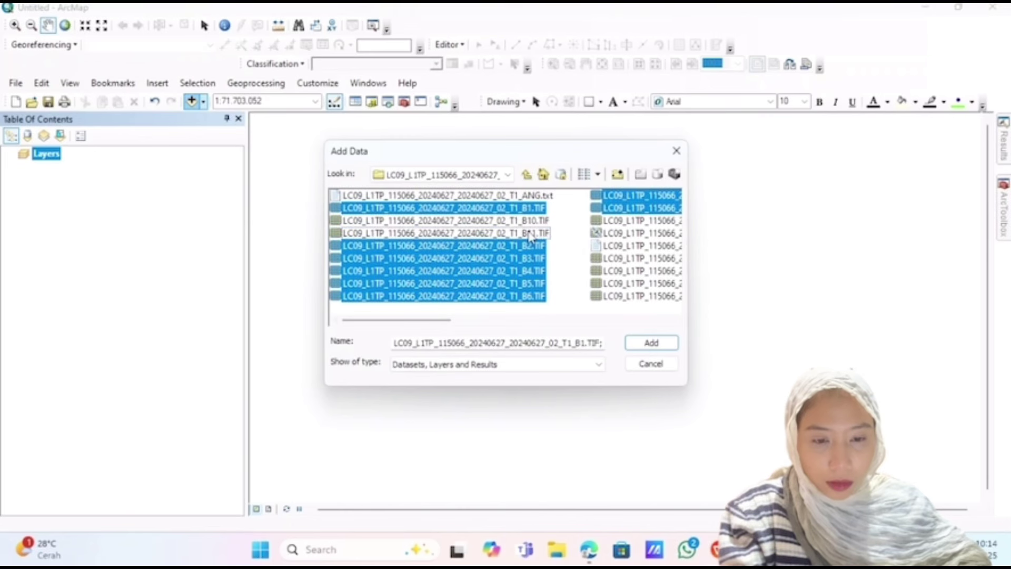
{"action": "left_click", "coordinate": [640, 340]}
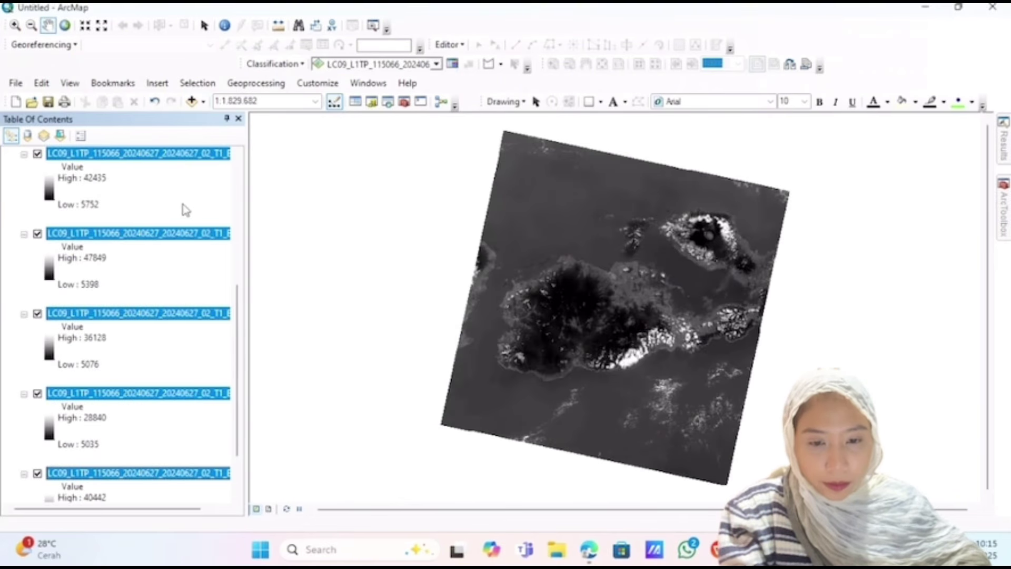
Collapse the legends of all band layers under the Layers data frame.
{"action": "scroll", "coordinate": [118, 301], "scroll_direction": "up", "scroll_amount": 5}
{"action": "scroll", "coordinate": [79, 198], "scroll_direction": "up", "scroll_amount": 1}
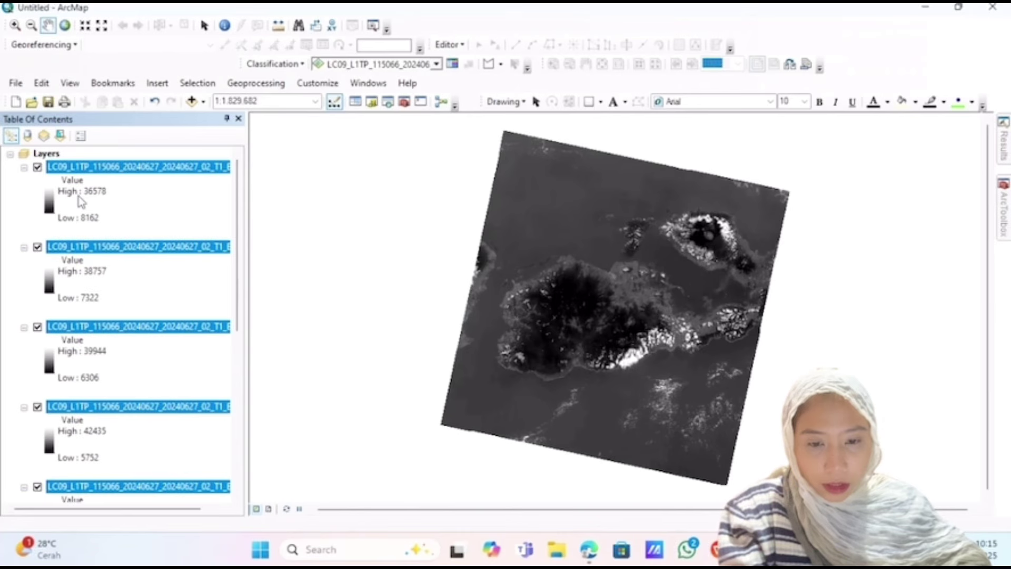
{"action": "right_click", "coordinate": [44, 153]}
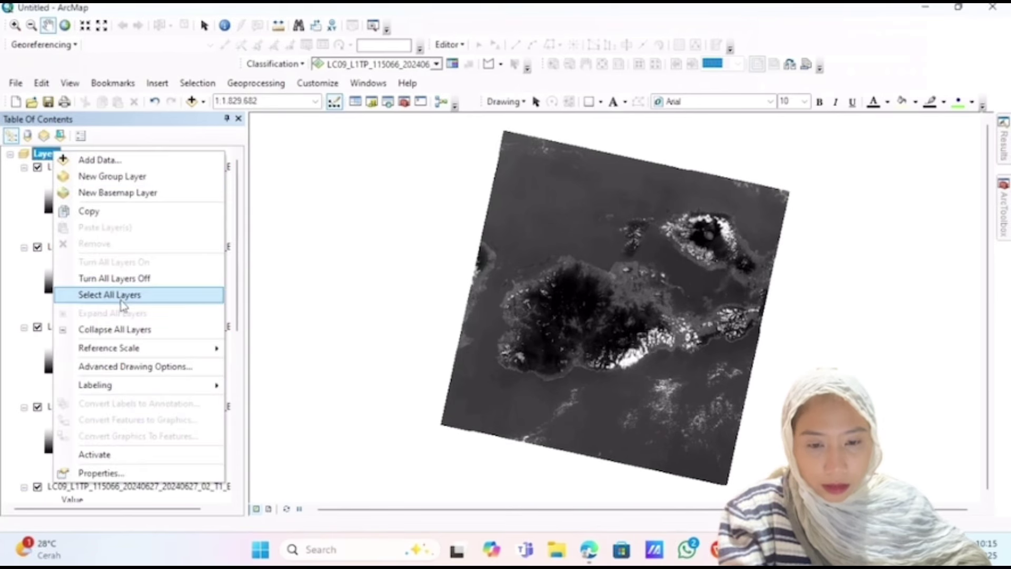
{"action": "left_click", "coordinate": [132, 329]}
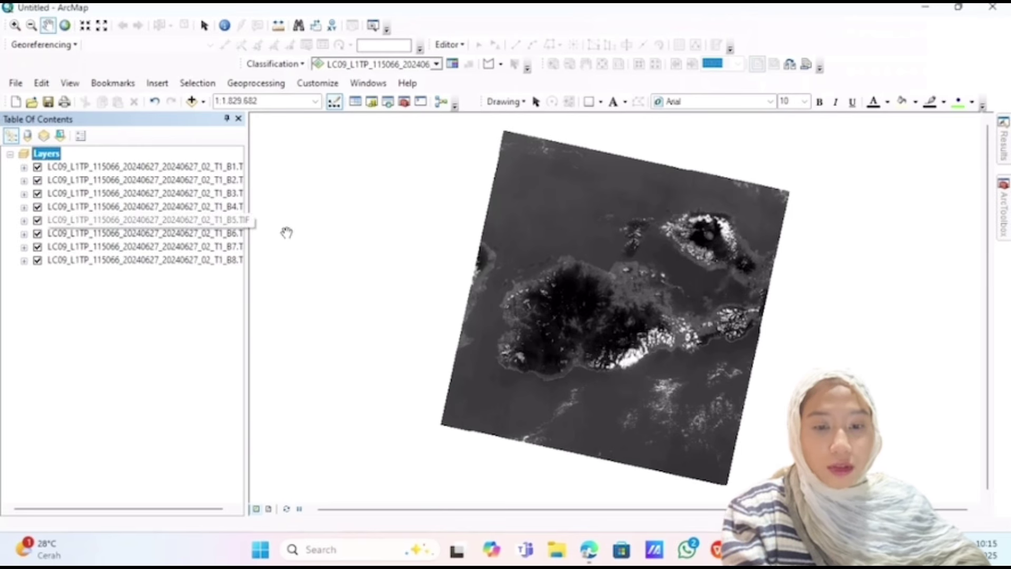
Combine band rasters B1 through B7 into one multiband raster with Composite Bands, keeping the default output location.
{"action": "left_click", "coordinate": [407, 100]}
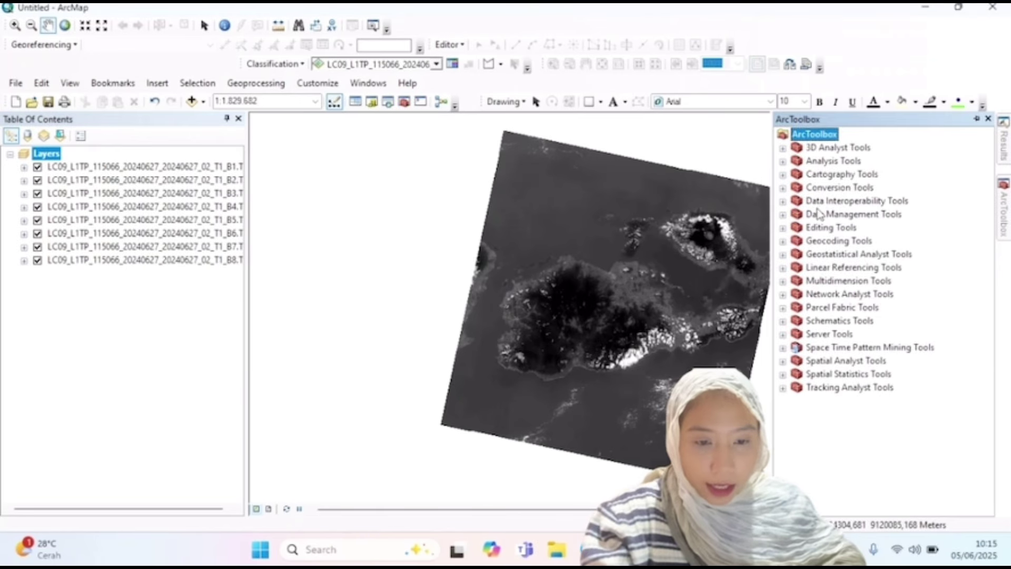
{"action": "double_click", "coordinate": [796, 215]}
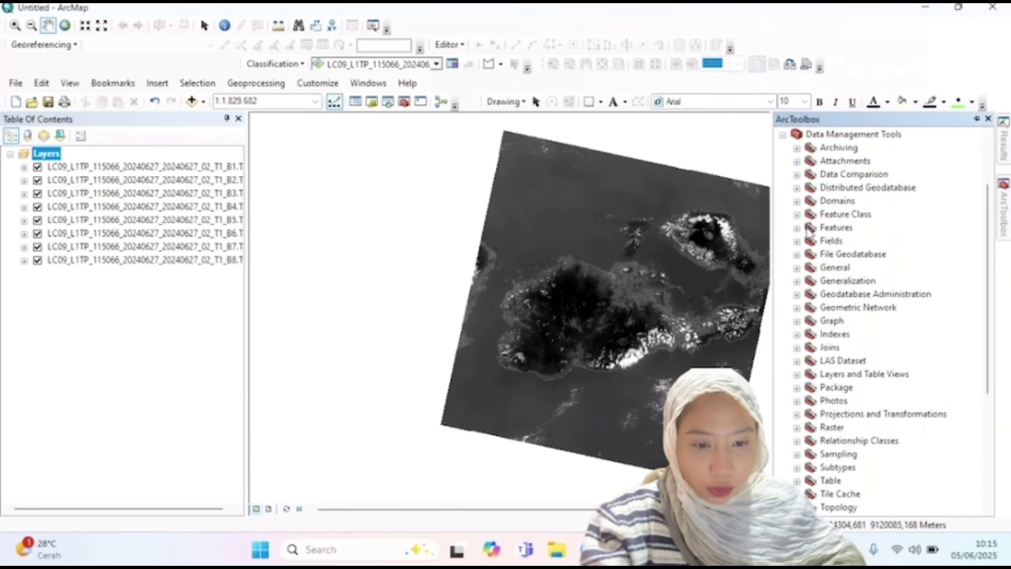
{"action": "left_click", "coordinate": [797, 427]}
{"action": "scroll", "coordinate": [821, 422], "scroll_direction": "down", "scroll_amount": 2}
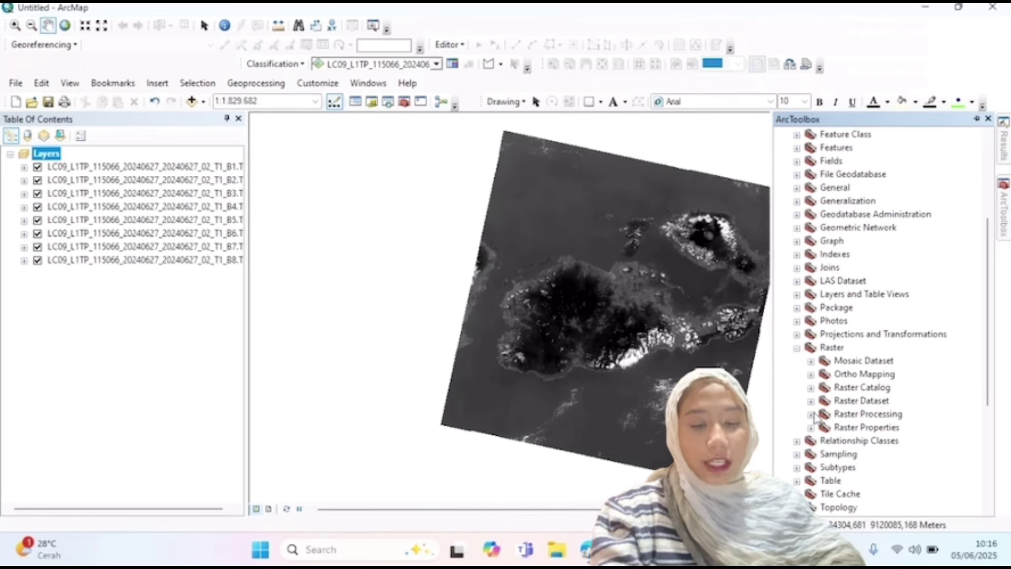
{"action": "left_click", "coordinate": [811, 414]}
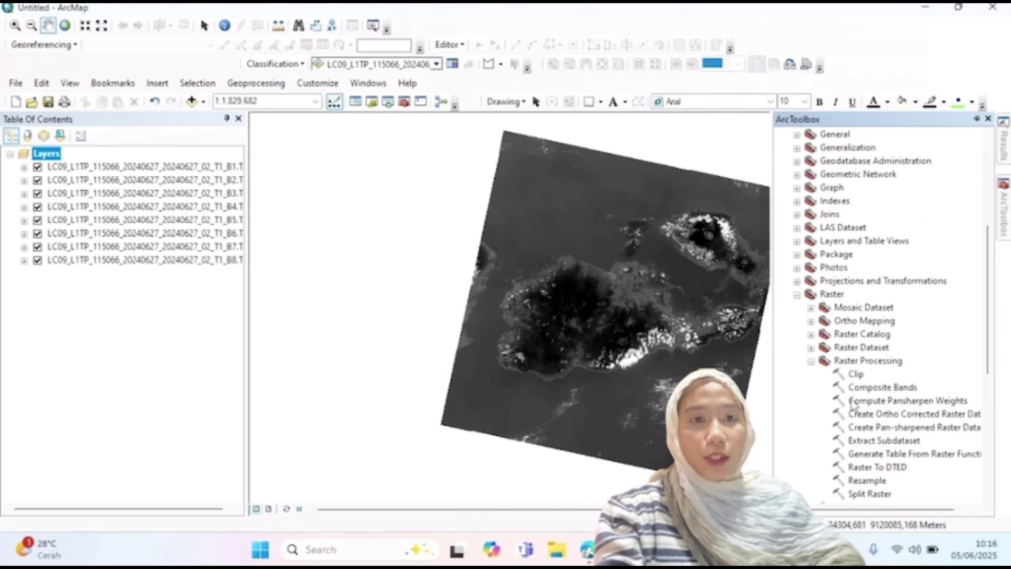
{"action": "left_click", "coordinate": [884, 388]}
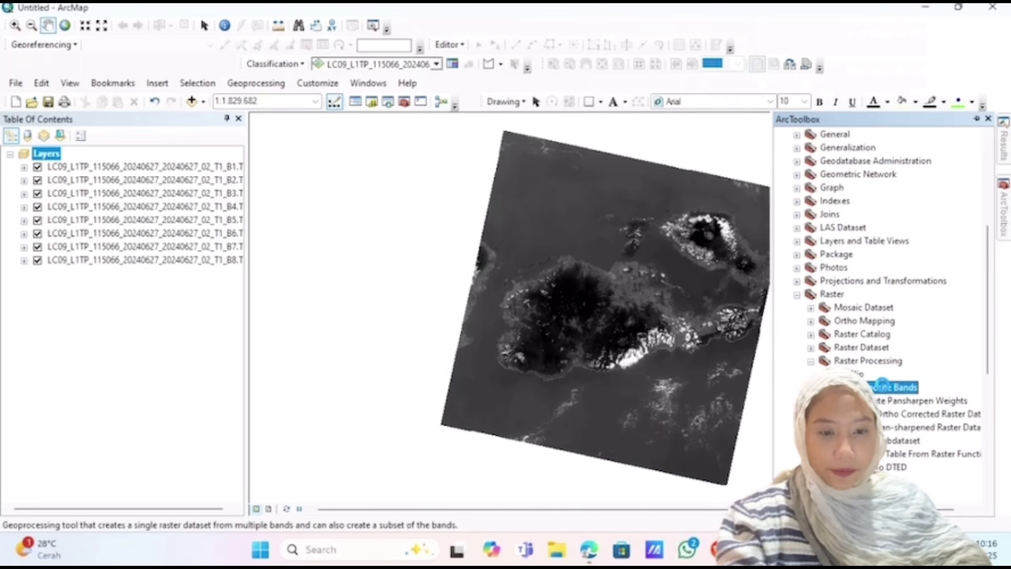
{"action": "double_click", "coordinate": [884, 386]}
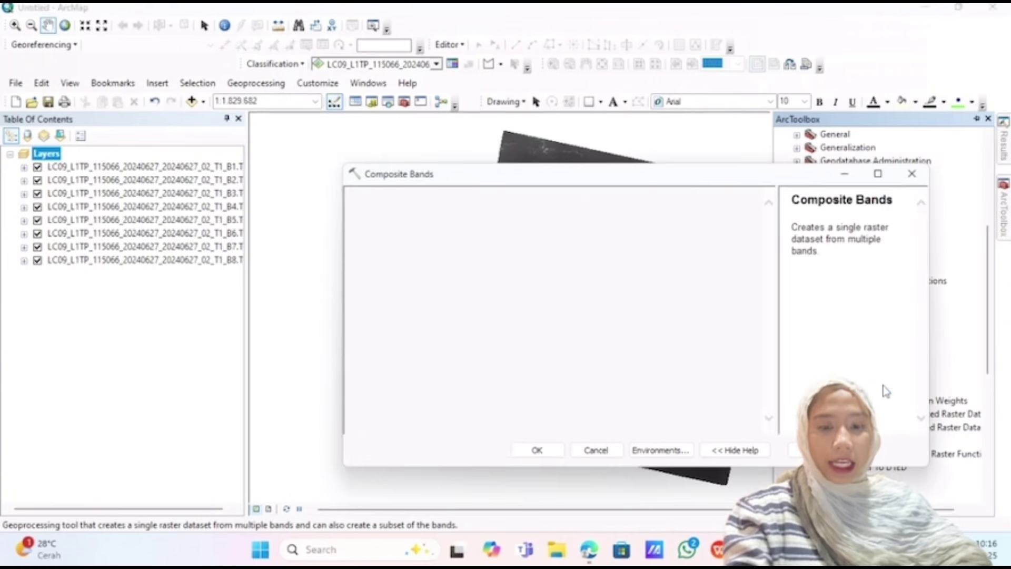
{"action": "left_click", "coordinate": [178, 167]}
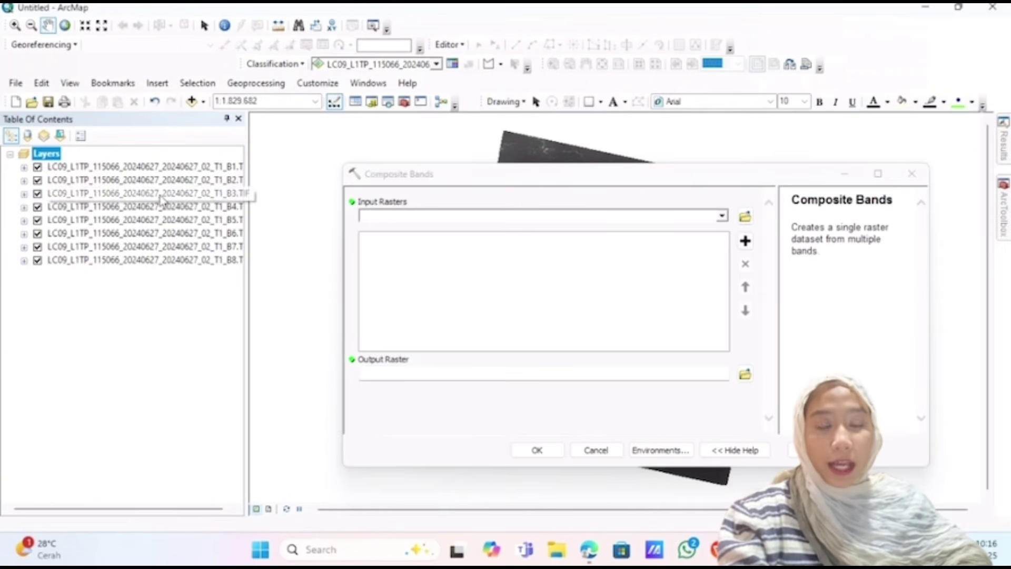
{"action": "left_click", "coordinate": [178, 167]}
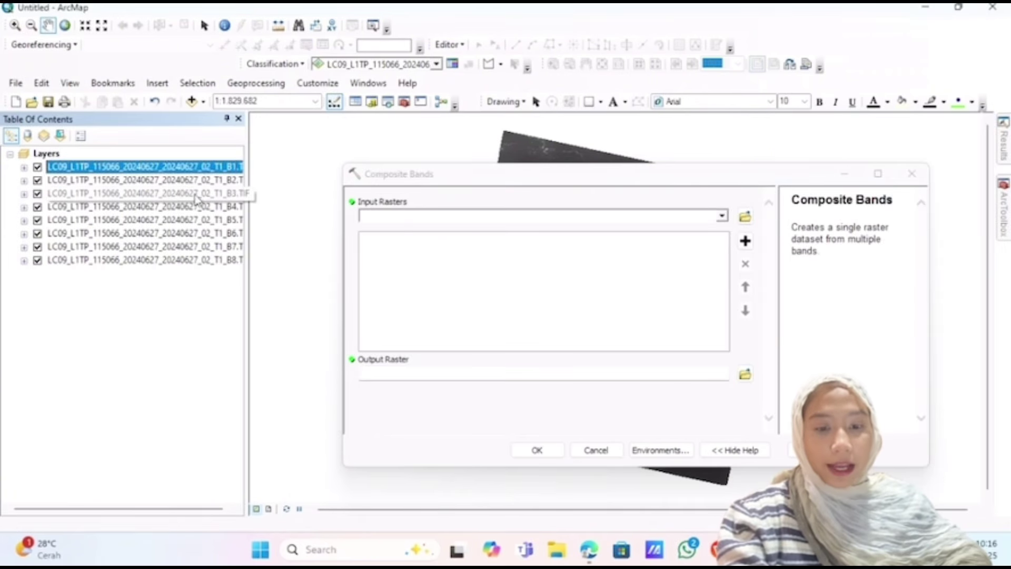
{"action": "left_click", "coordinate": [219, 246], "text": "shift"}
{"action": "left_click_drag", "start_coordinate": [218, 246], "coordinate": [411, 267]}
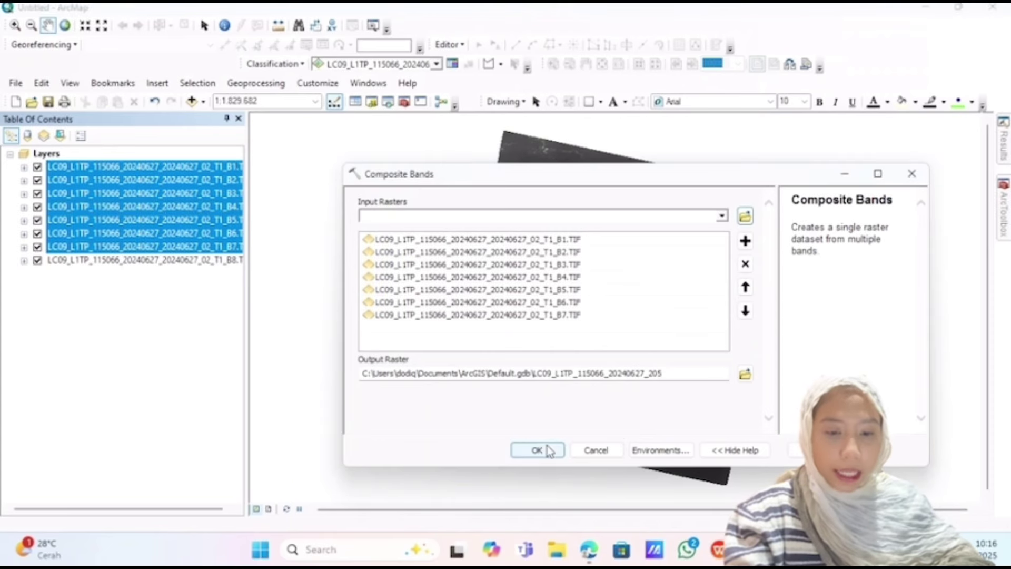
{"action": "left_click", "coordinate": [545, 449]}
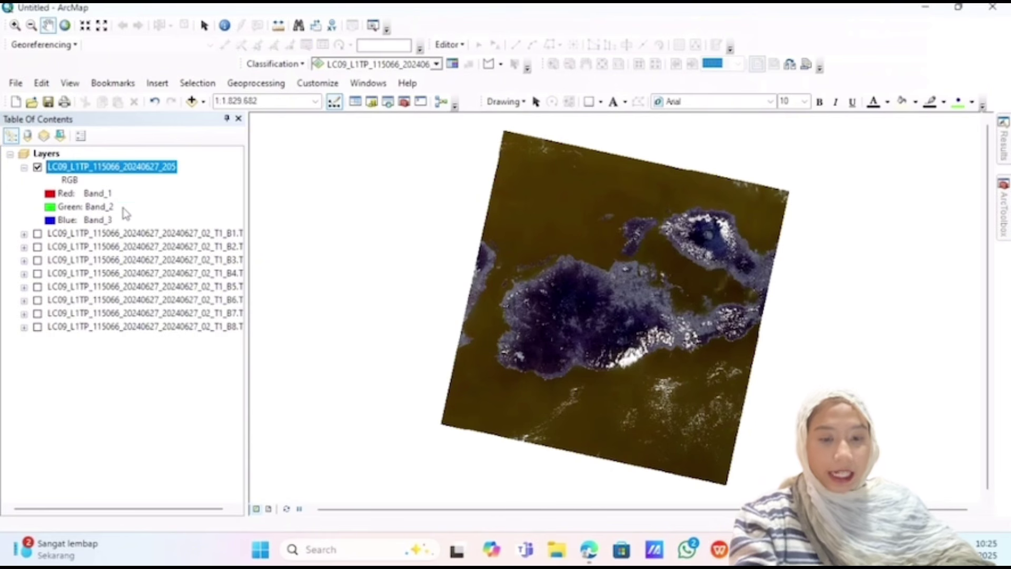
Inspect the raster information and spatial reference of the composite layer LC09_L1TP_115066_20240627_205.
{"action": "right_click", "coordinate": [109, 174]}
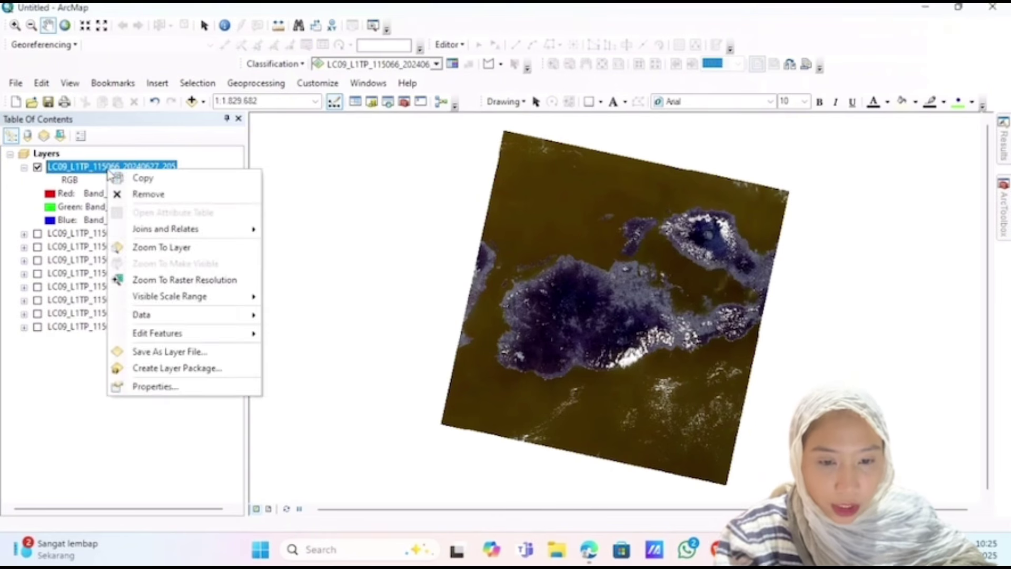
{"action": "left_click", "coordinate": [152, 387]}
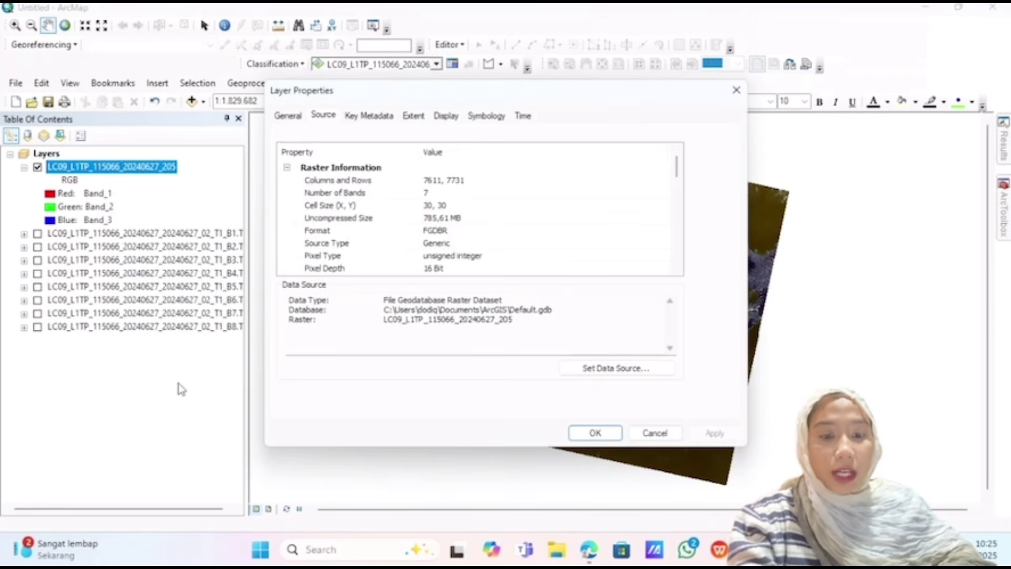
{"action": "scroll", "coordinate": [348, 211], "scroll_direction": "down", "scroll_amount": 6}
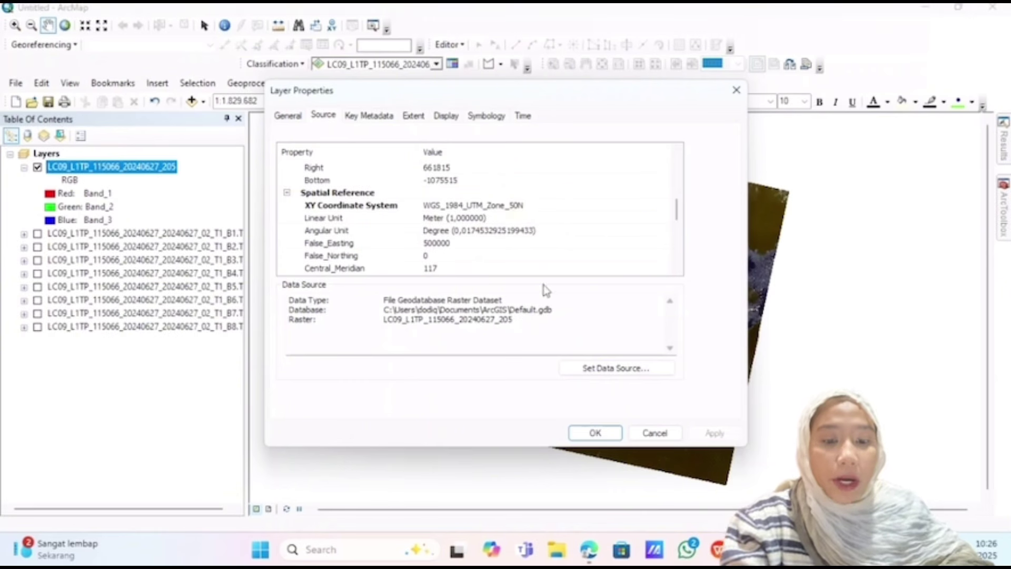
{"action": "left_click", "coordinate": [614, 433]}
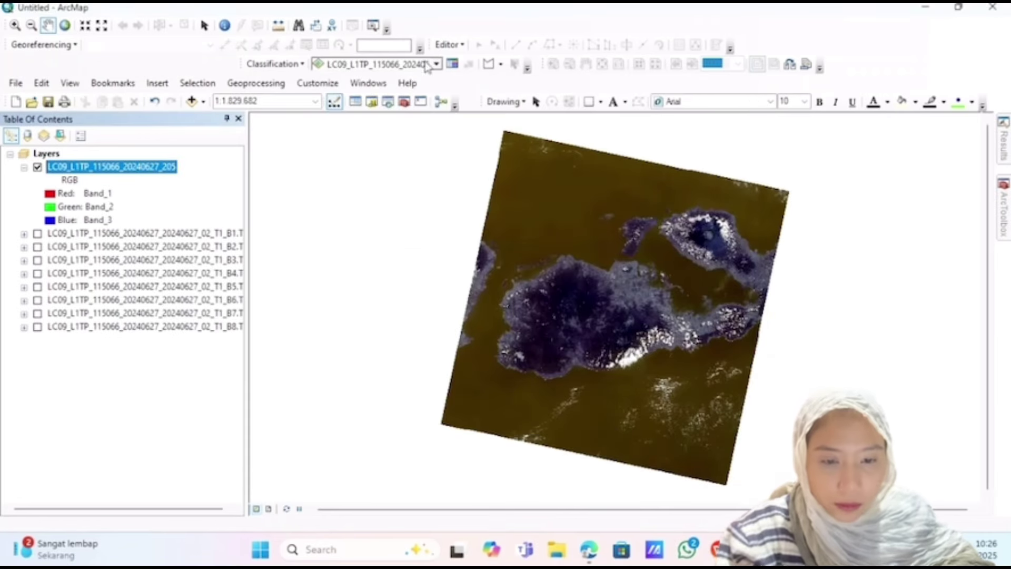
Reproject the composite layer LC09_L1TP_115066_20240627_205 to WGS 1984 UTM Zone 50S with Project Raster, keeping the default output dataset.
{"action": "left_click", "coordinate": [404, 102]}
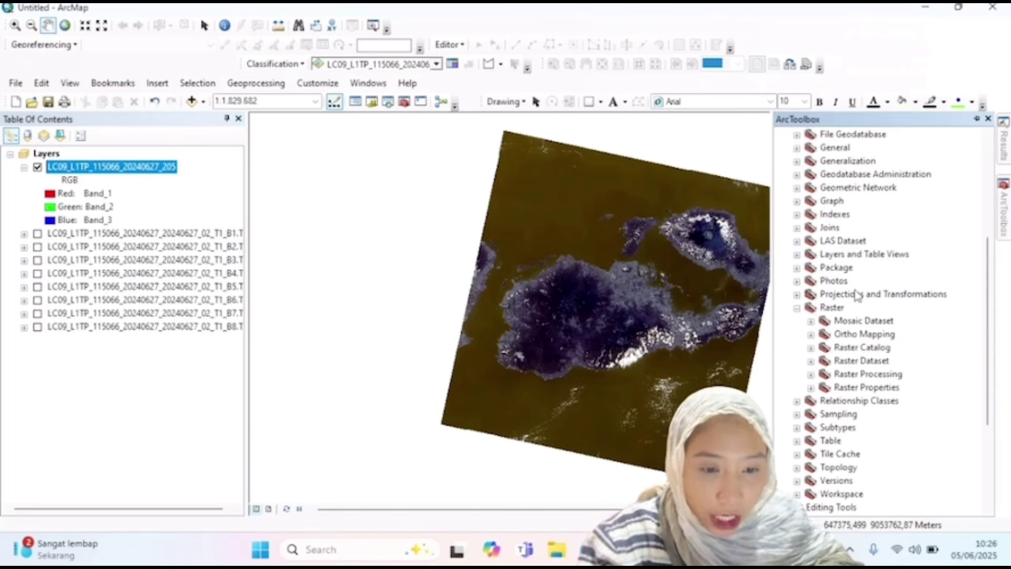
{"action": "left_click", "coordinate": [797, 295]}
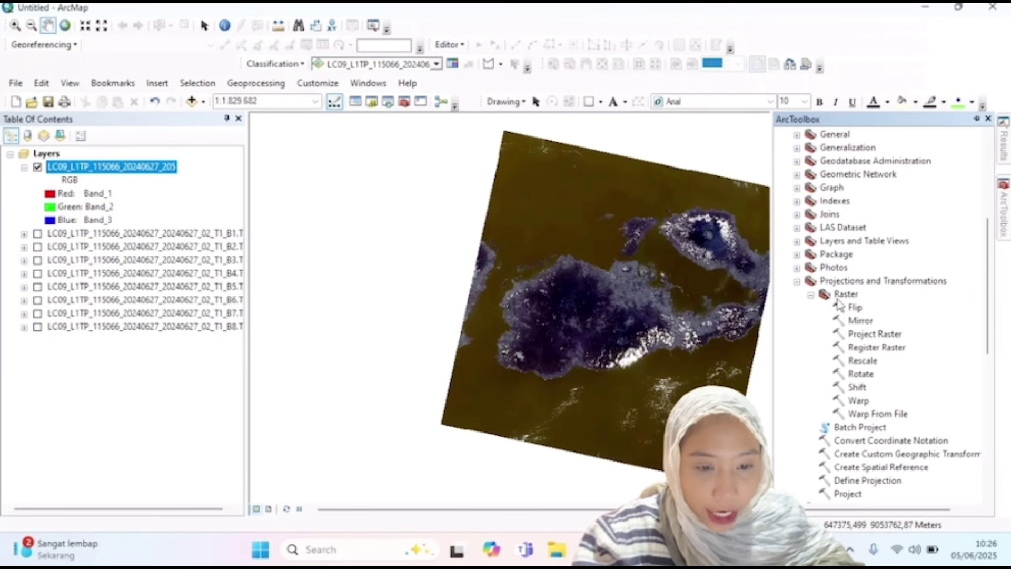
{"action": "left_click", "coordinate": [864, 333]}
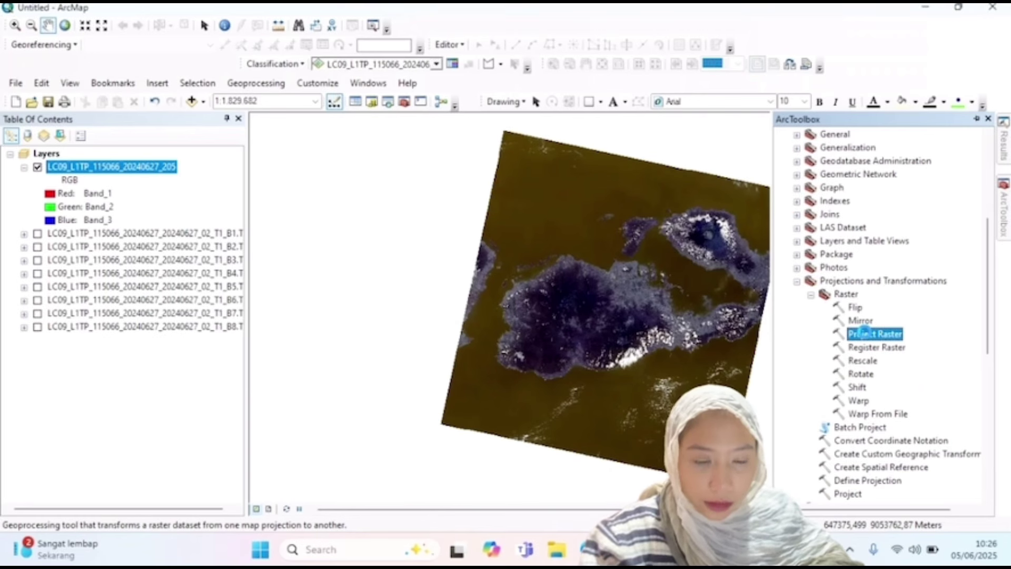
{"action": "double_click", "coordinate": [864, 333]}
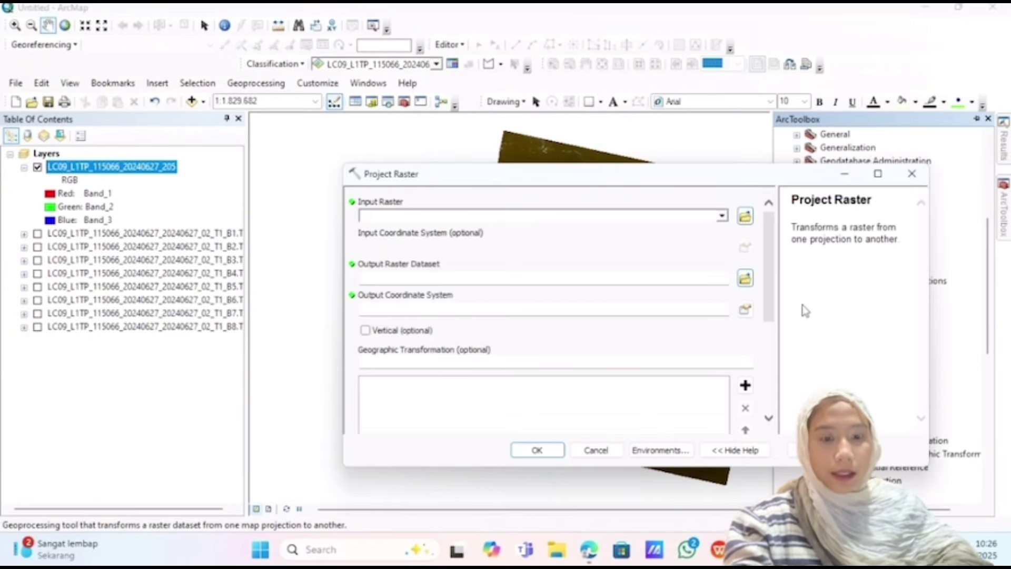
{"action": "left_click", "coordinate": [122, 165]}
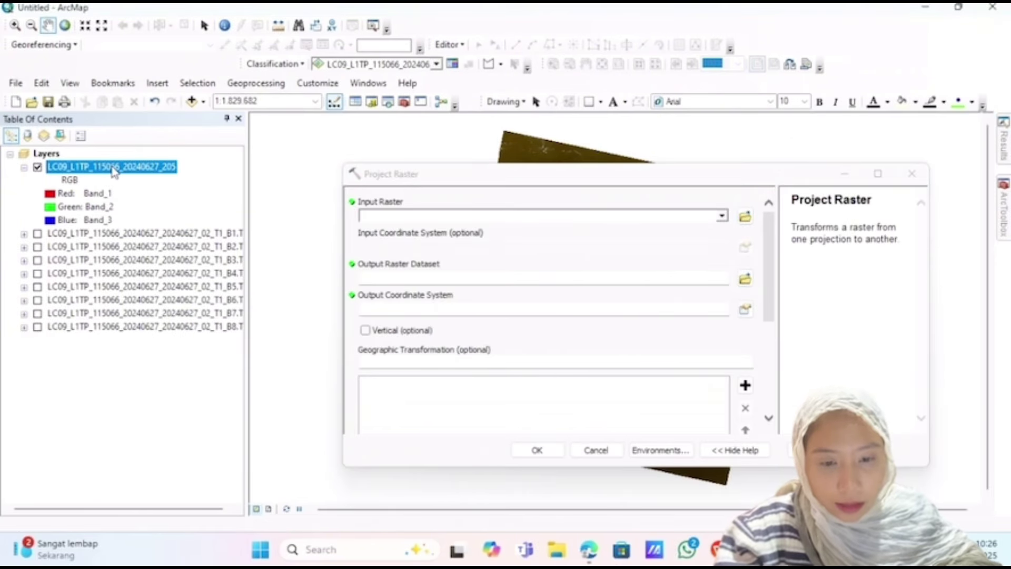
{"action": "left_click_drag", "start_coordinate": [114, 171], "coordinate": [423, 219]}
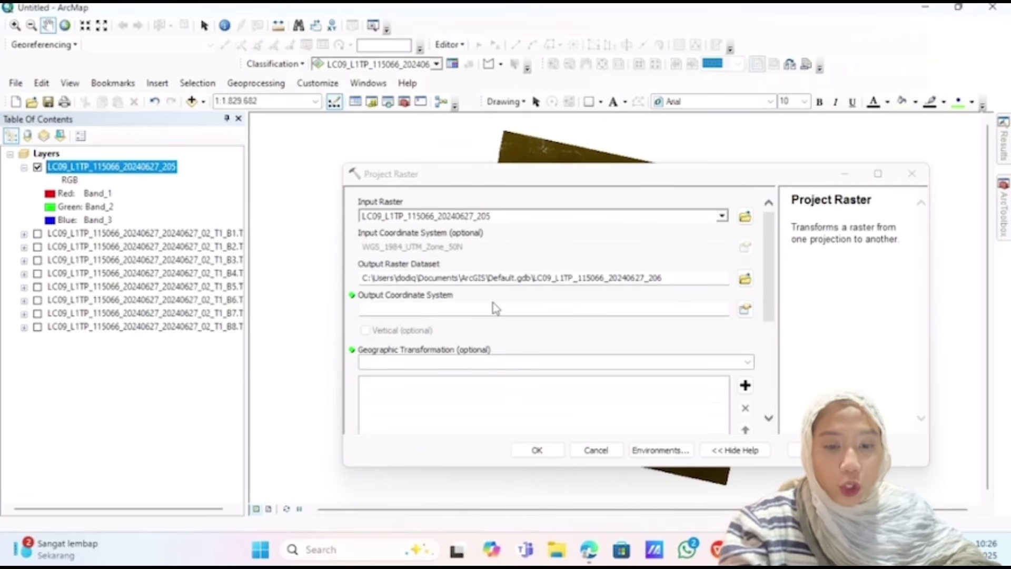
{"action": "left_click", "coordinate": [745, 310]}
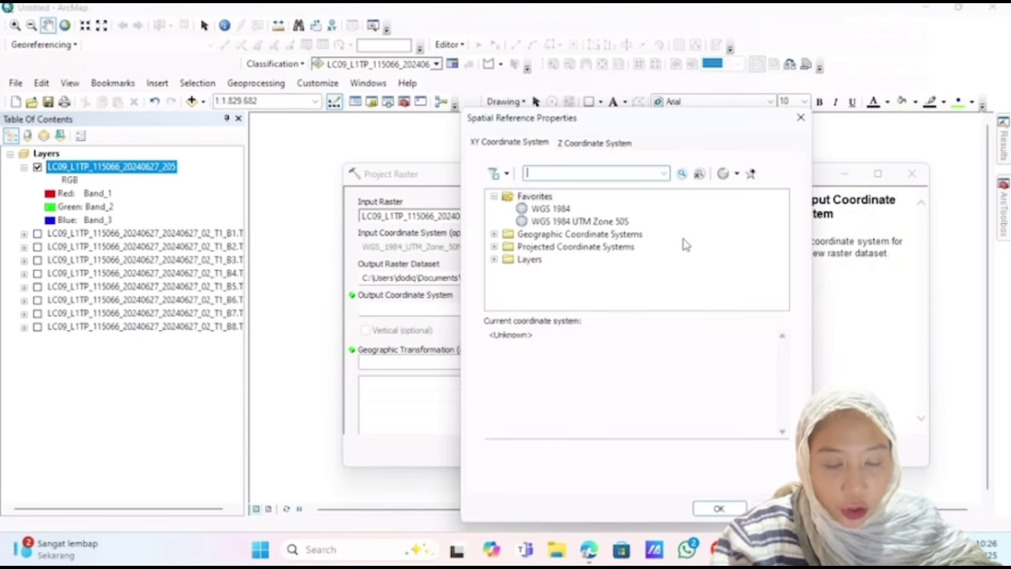
{"action": "left_click", "coordinate": [621, 224]}
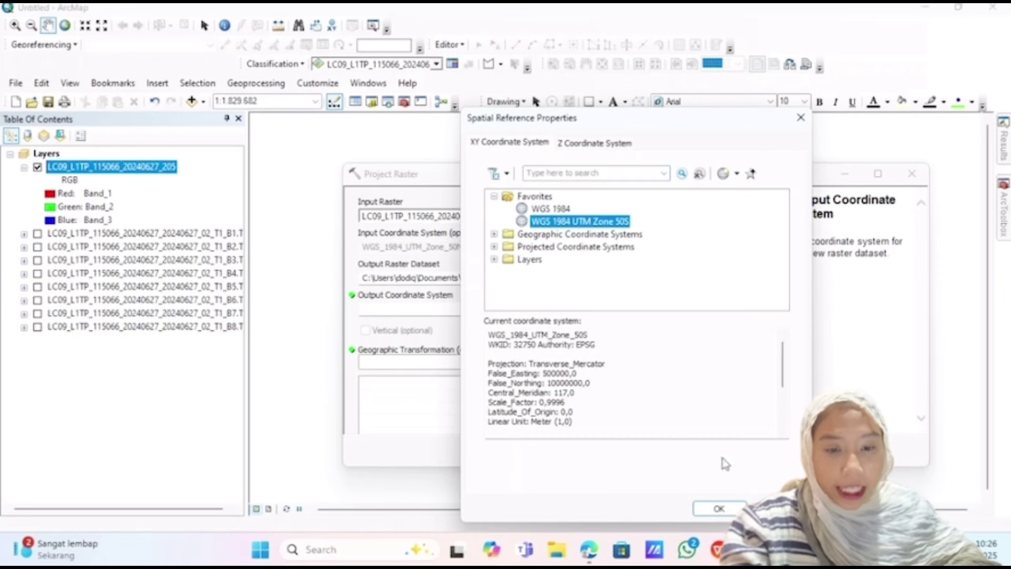
{"action": "left_click", "coordinate": [719, 508]}
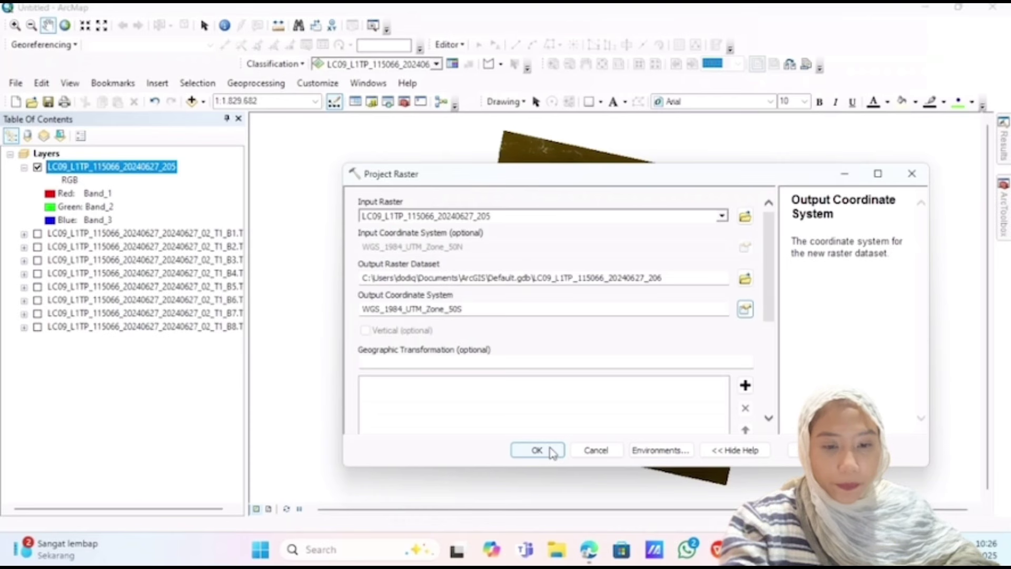
{"action": "left_click", "coordinate": [537, 450]}
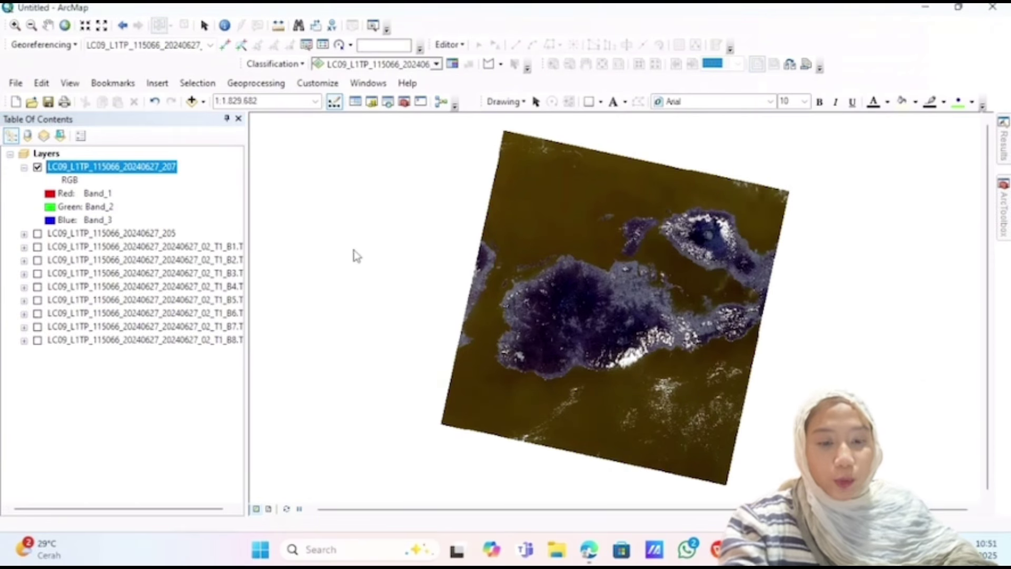
Add the ADMINISTRASI_AR_KECAMATAN boundaries from BatasWilayah to the map and open the layer's attribute table.
{"action": "left_click", "coordinate": [191, 102]}
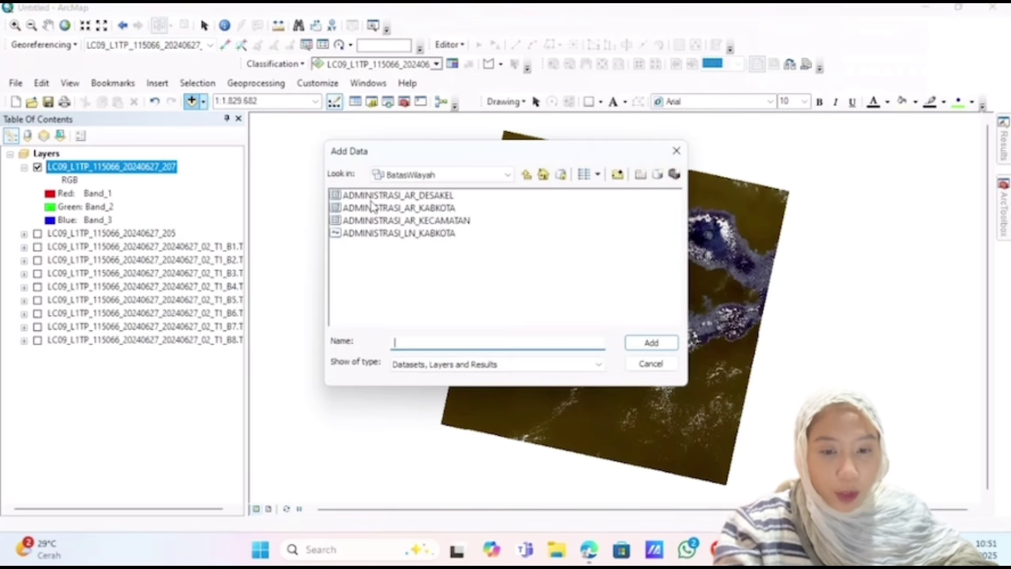
{"action": "double_click", "coordinate": [456, 220]}
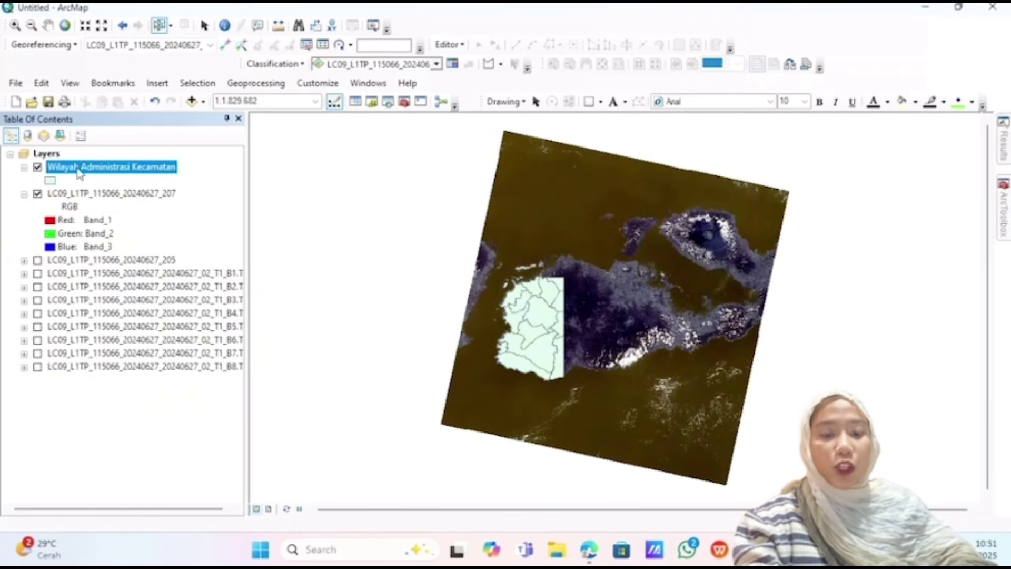
{"action": "right_click", "coordinate": [97, 173]}
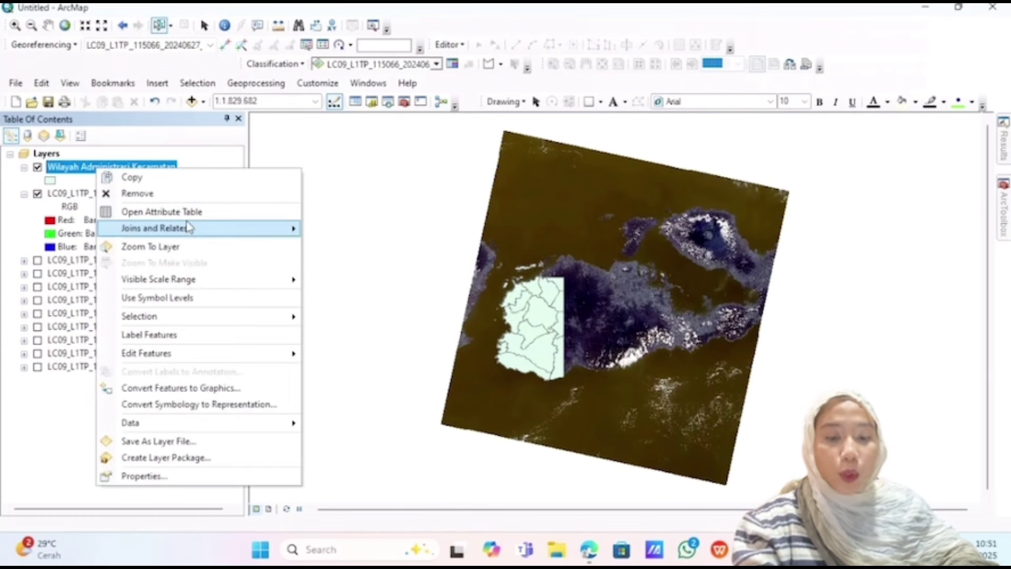
{"action": "mouse_move", "coordinate": [193, 231]}
{"action": "left_click", "coordinate": [207, 213]}
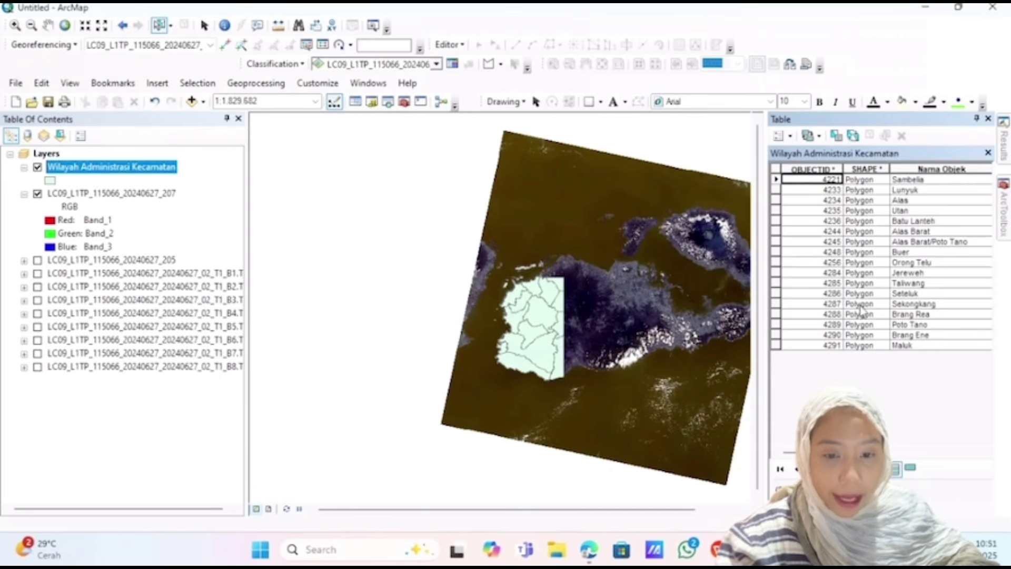
Select the Sekongkang district polygon and clip the reprojected composite LC09_L1TP_115066_20240627_207 to it with the Image Analysis Clip tool.
{"action": "scroll", "coordinate": [506, 359], "scroll_direction": "up", "scroll_amount": 2}
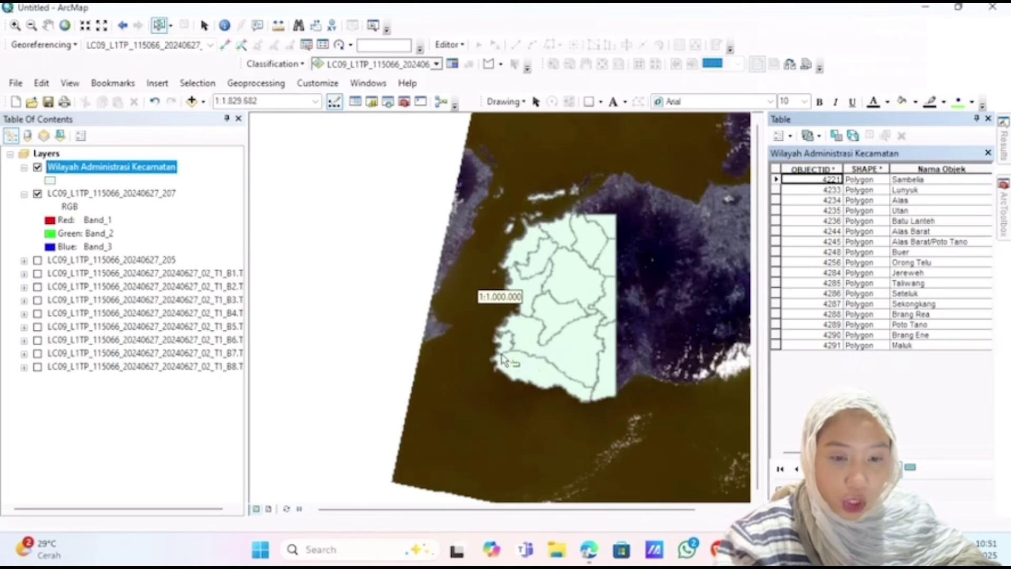
{"action": "left_click", "coordinate": [531, 370]}
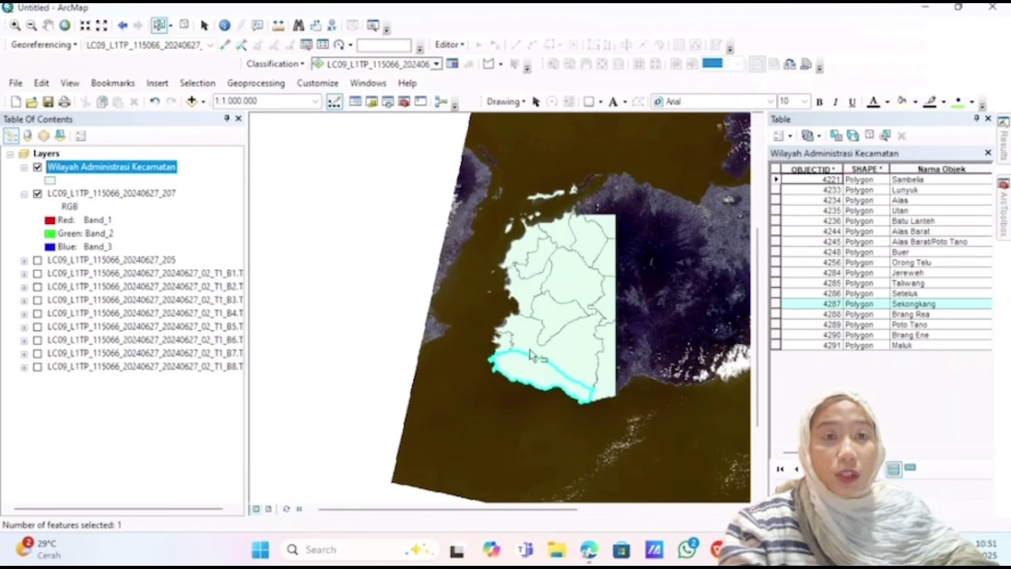
{"action": "left_click", "coordinate": [369, 85]}
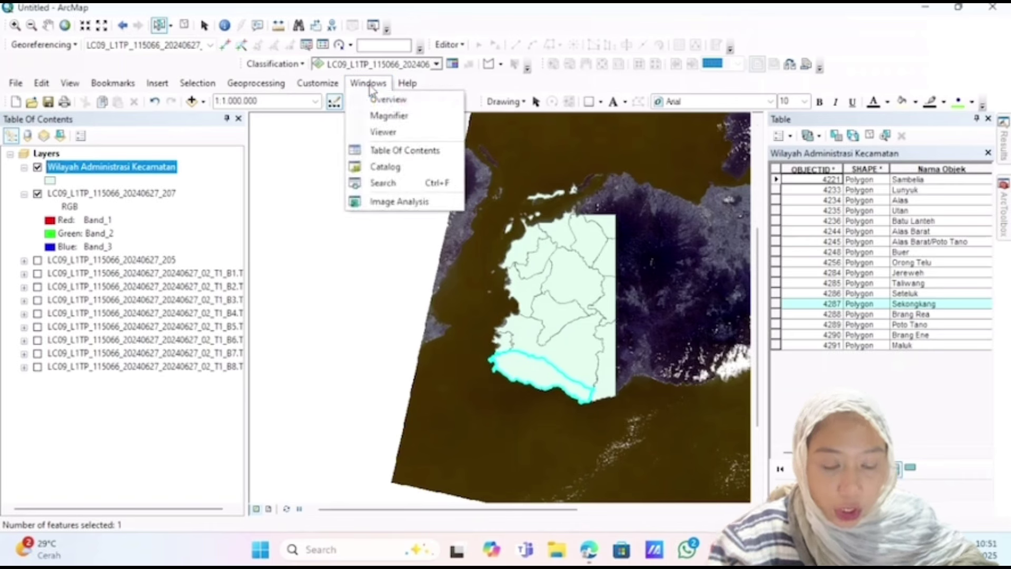
{"action": "left_click", "coordinate": [406, 206]}
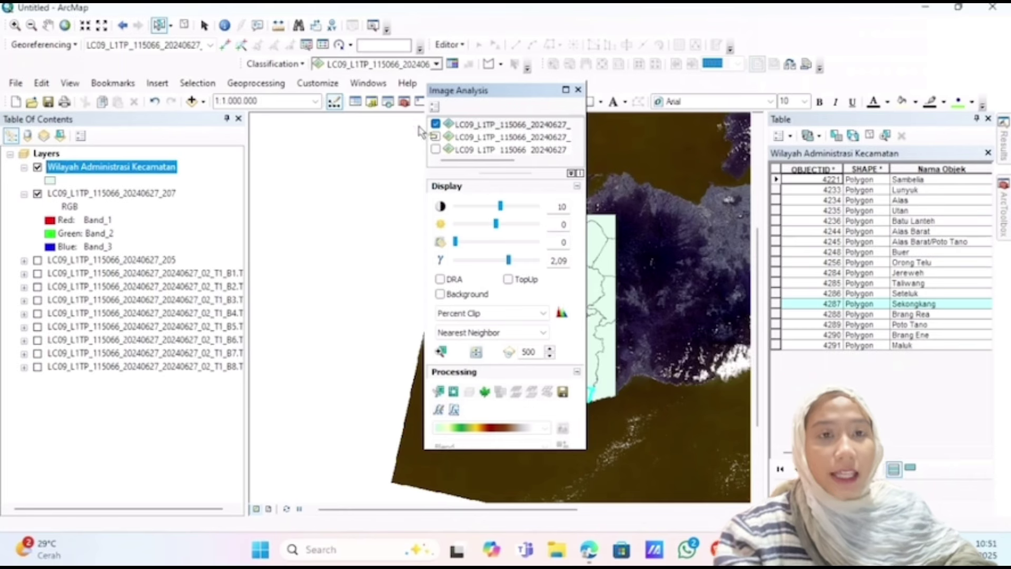
{"action": "left_click", "coordinate": [505, 125]}
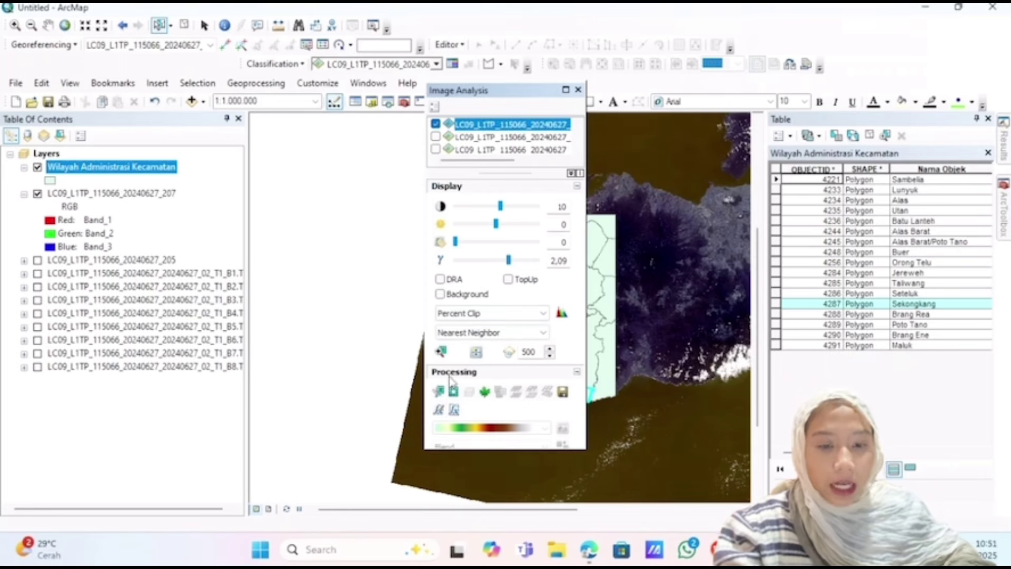
{"action": "left_click", "coordinate": [439, 391]}
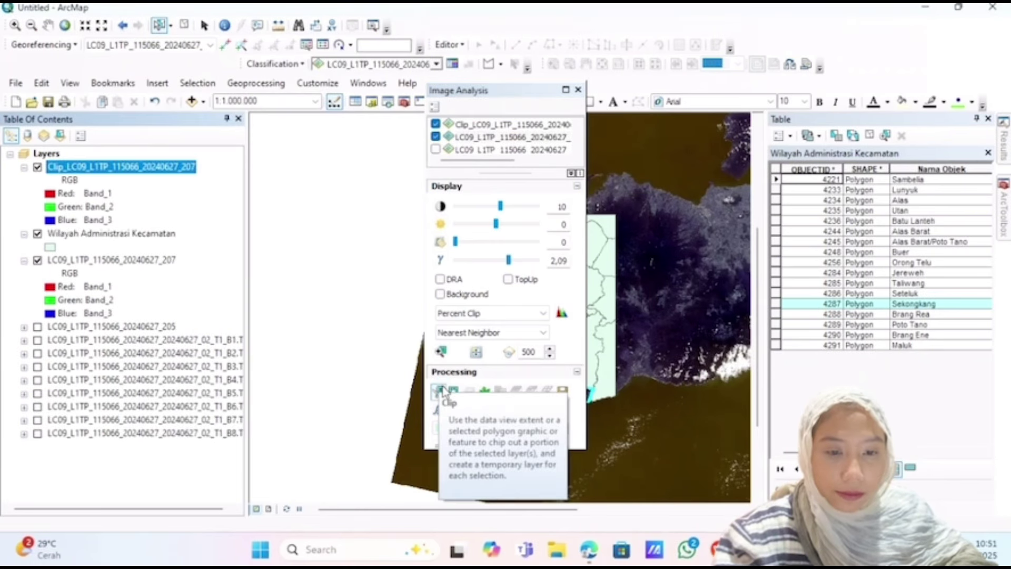
{"action": "left_click", "coordinate": [578, 90]}
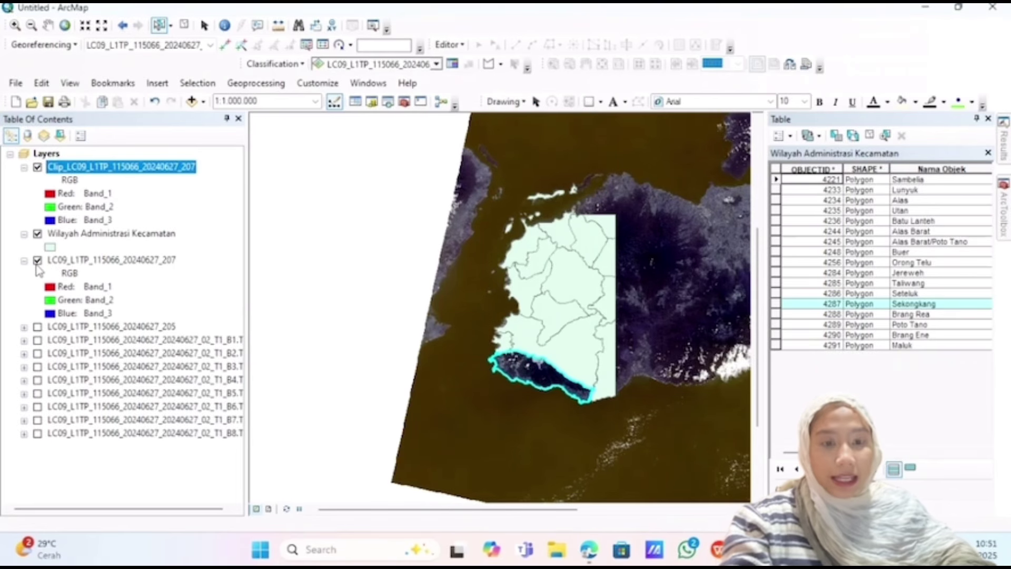
Hide the unclipped composite and the Wilayah Administrasi Kecamatan layer, and zoom to the extent of the clipped raster.
{"action": "left_click", "coordinate": [38, 260]}
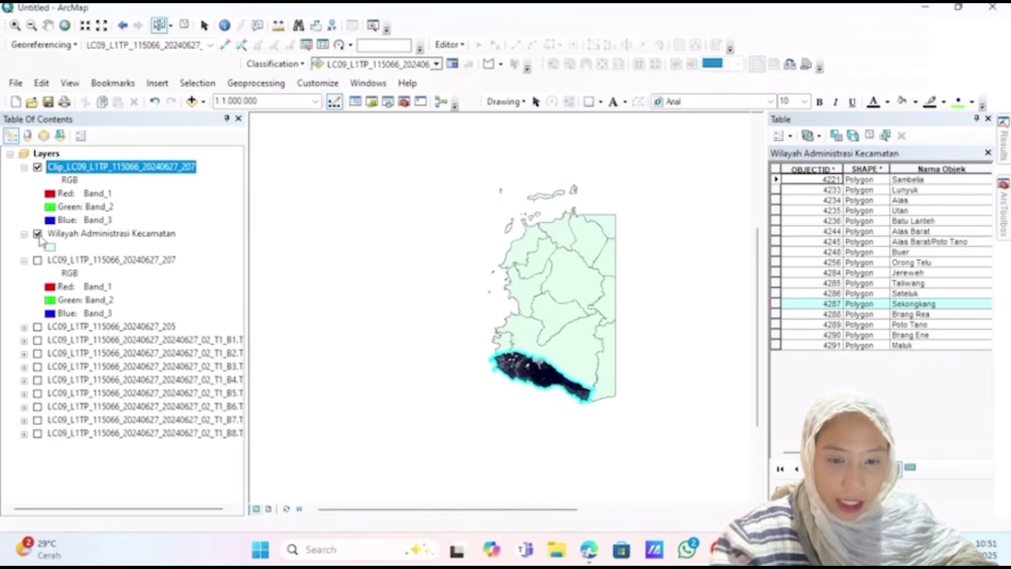
{"action": "left_click", "coordinate": [37, 233]}
{"action": "right_click", "coordinate": [92, 167]}
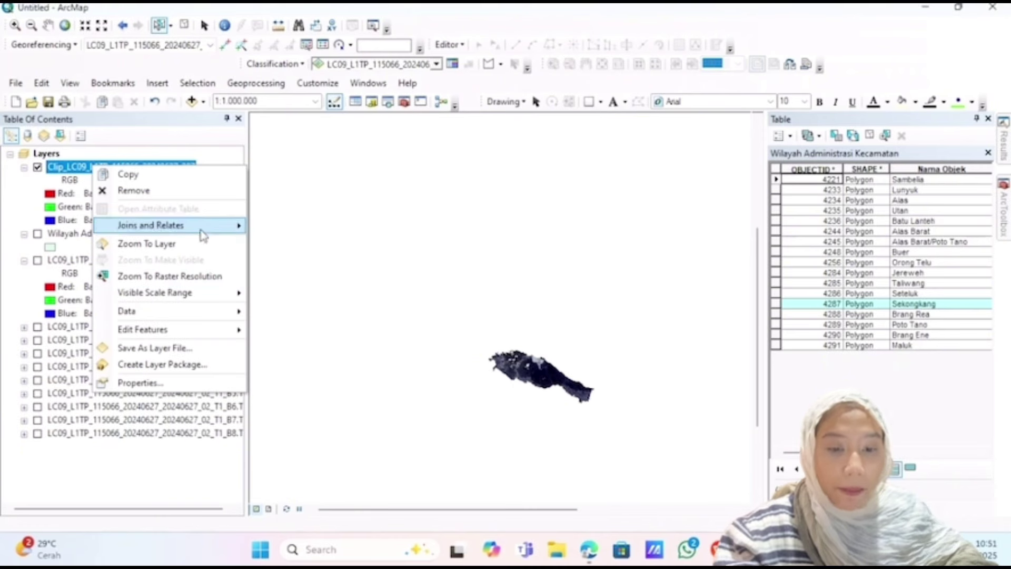
{"action": "left_click", "coordinate": [200, 248]}
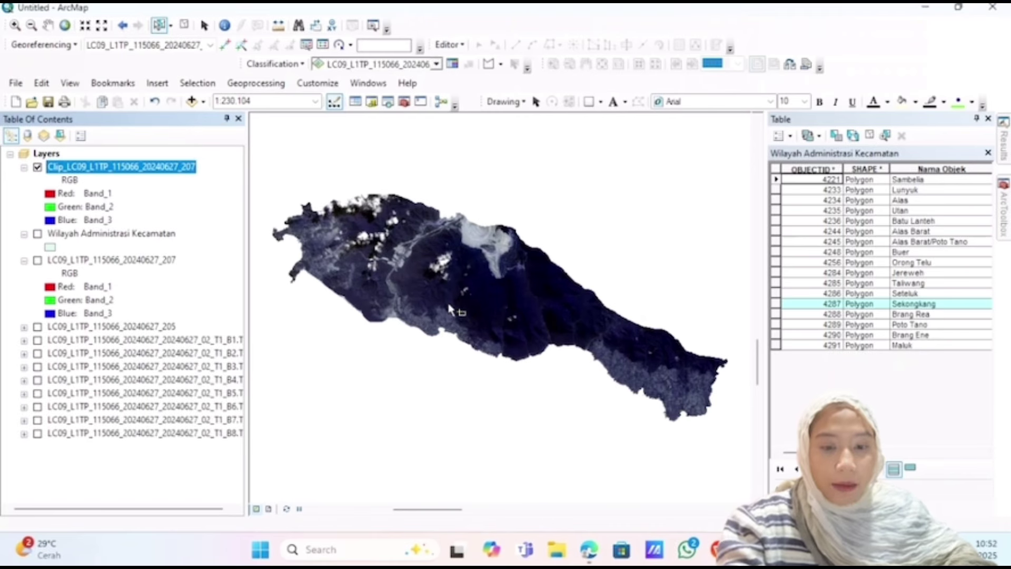
Display the clipped raster in natural colour by assigning Band_4 to red, Band_3 to green and Band_2 to blue.
{"action": "left_click", "coordinate": [52, 200]}
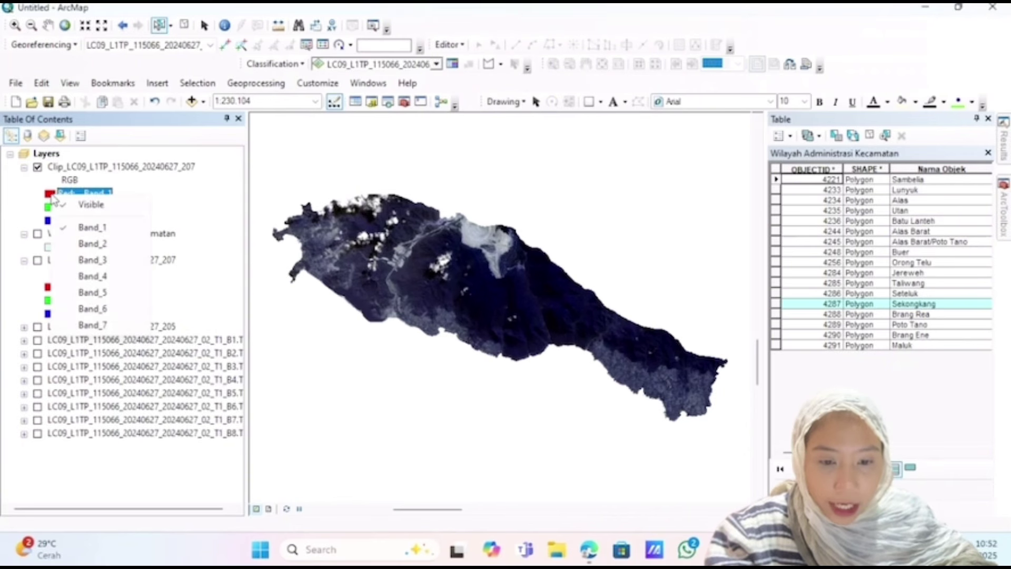
{"action": "left_click", "coordinate": [98, 275]}
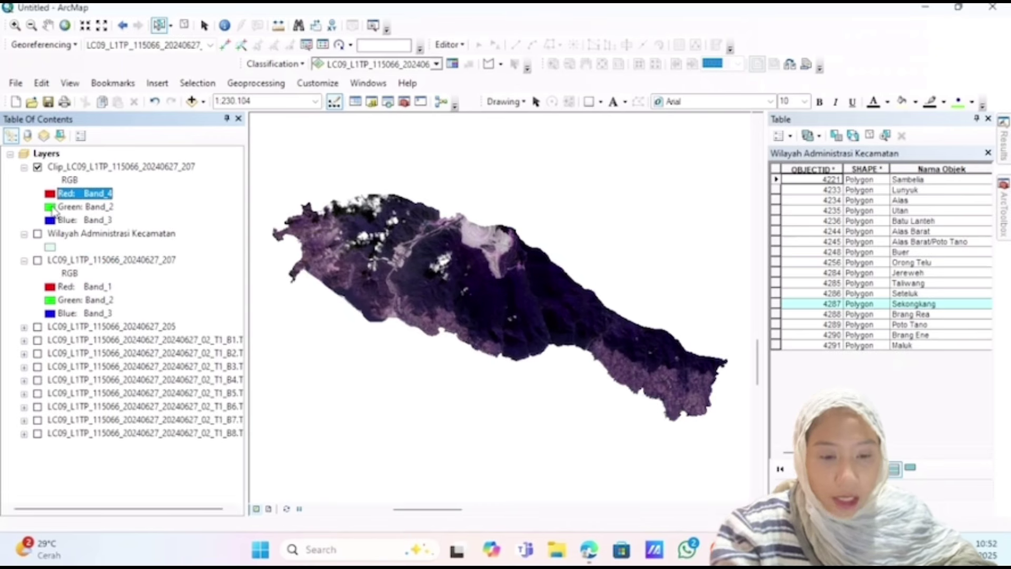
{"action": "left_click", "coordinate": [57, 209]}
{"action": "left_click", "coordinate": [106, 271]}
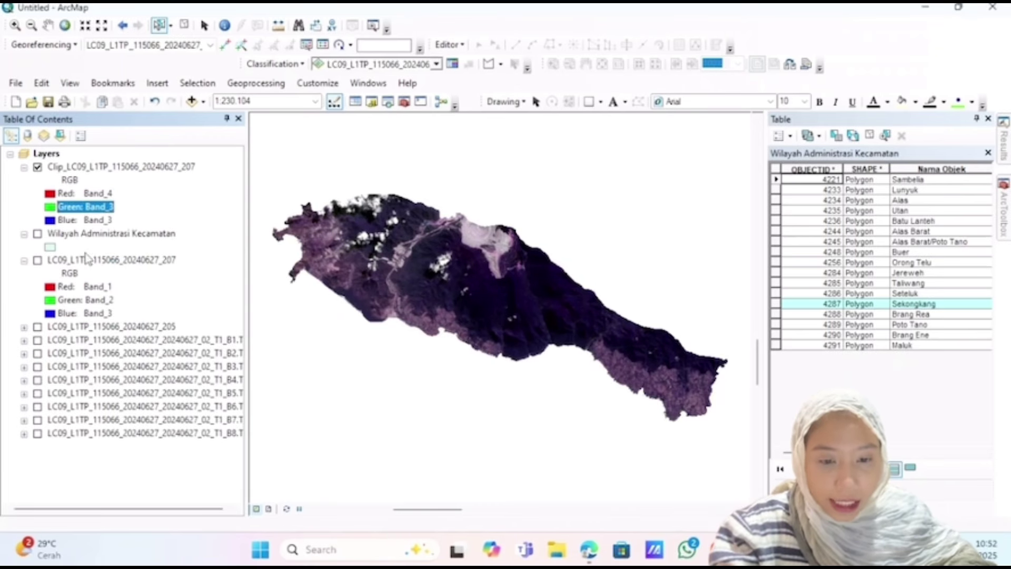
{"action": "left_click", "coordinate": [73, 220]}
{"action": "left_click", "coordinate": [104, 268]}
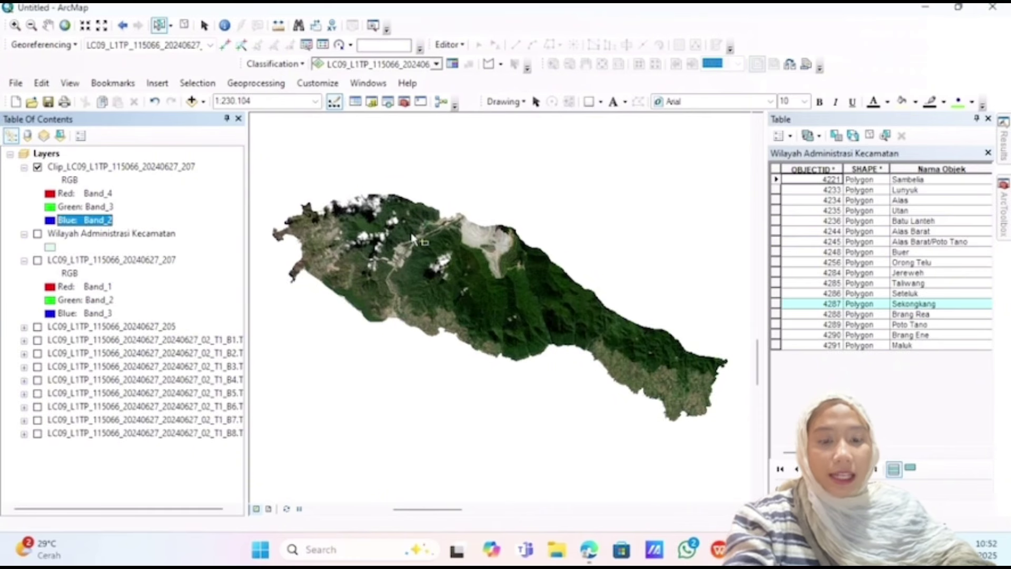
{"action": "scroll", "coordinate": [437, 256], "scroll_direction": "up", "scroll_amount": 5}
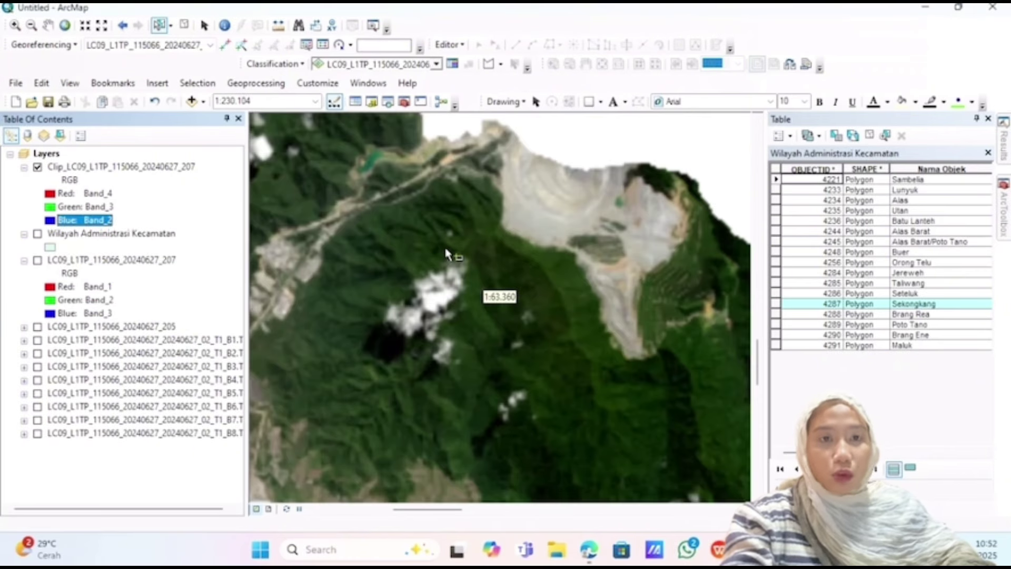
{"action": "scroll", "coordinate": [446, 254], "scroll_direction": "down", "scroll_amount": 2}
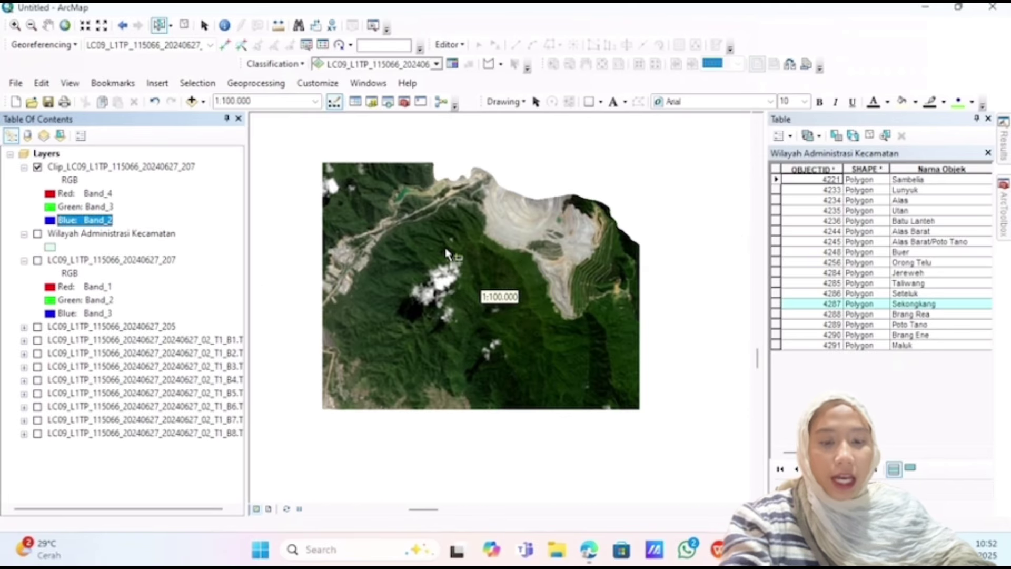
{"action": "scroll", "coordinate": [447, 254], "scroll_direction": "down", "scroll_amount": 1}
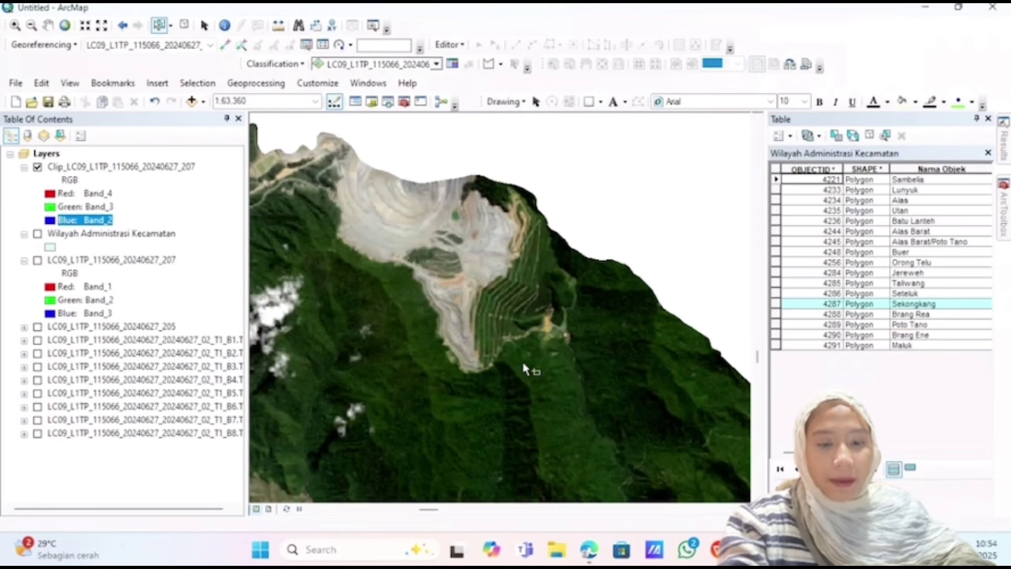
{"action": "scroll", "coordinate": [479, 303], "scroll_direction": "down", "scroll_amount": 2}
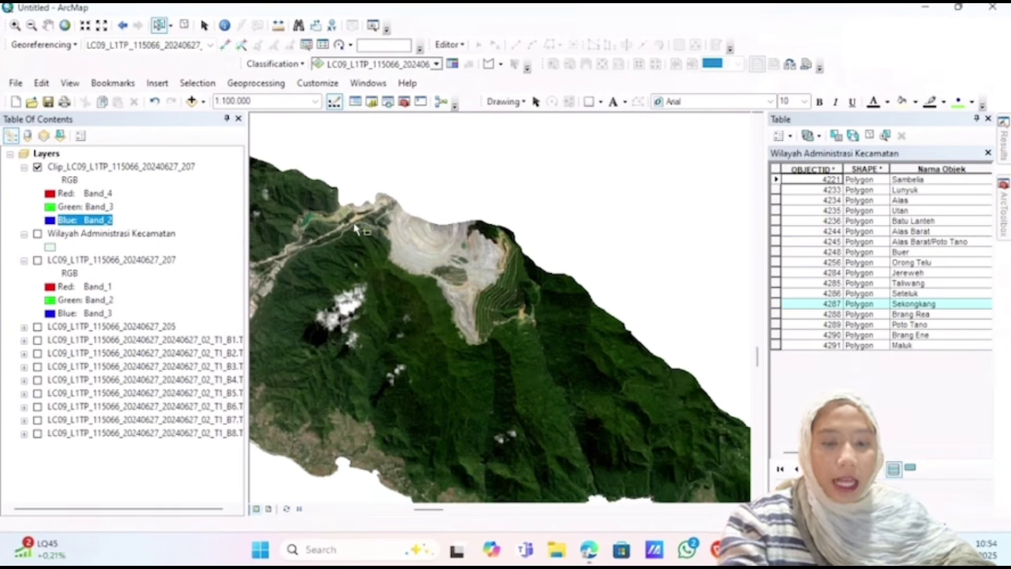
Open the Create Pan-sharpened Raster Dataset tool from the Data Management raster processing tools.
{"action": "left_click", "coordinate": [404, 104]}
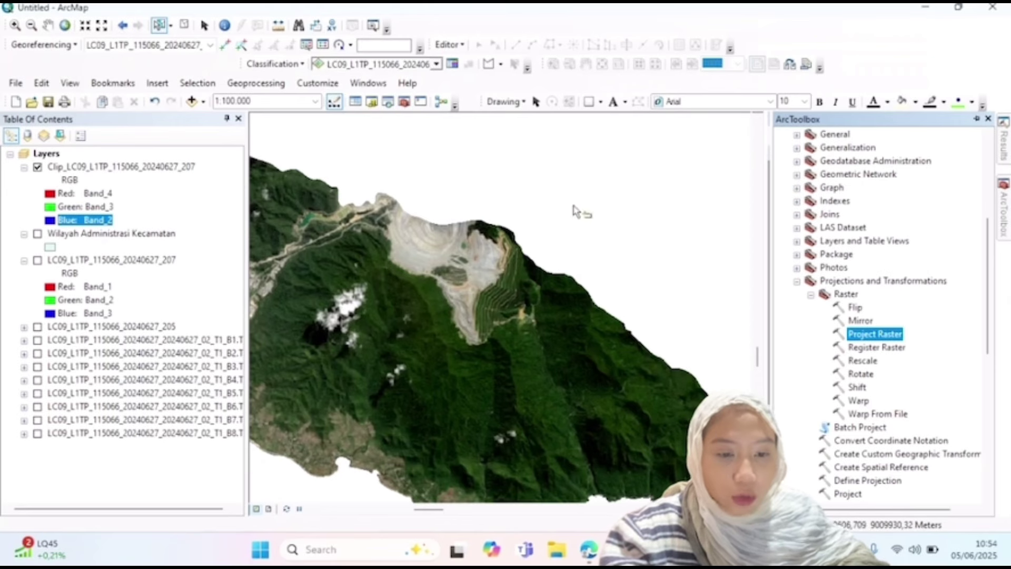
{"action": "left_click", "coordinate": [798, 283]}
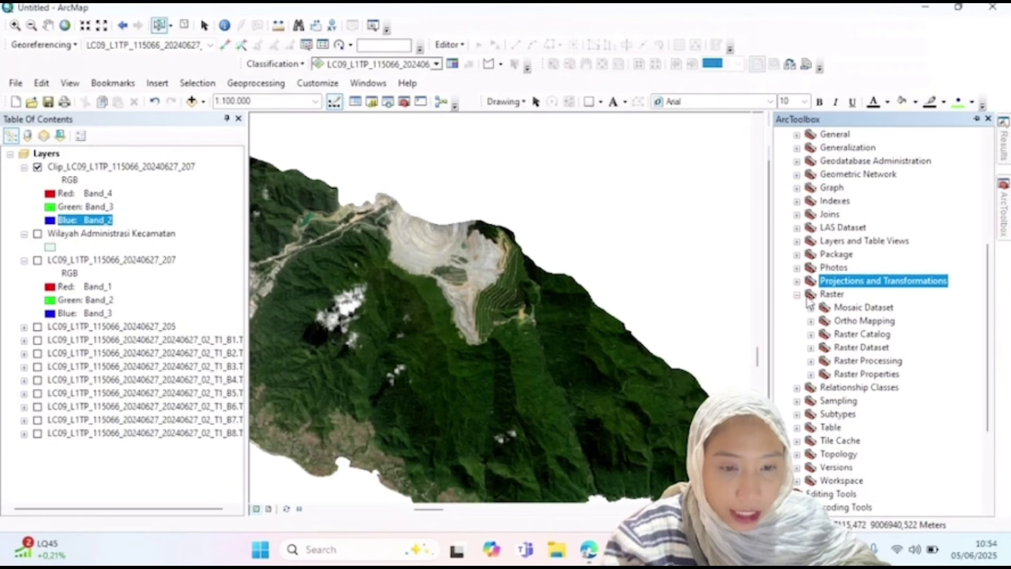
{"action": "scroll", "coordinate": [809, 300], "scroll_direction": "up", "scroll_amount": 5}
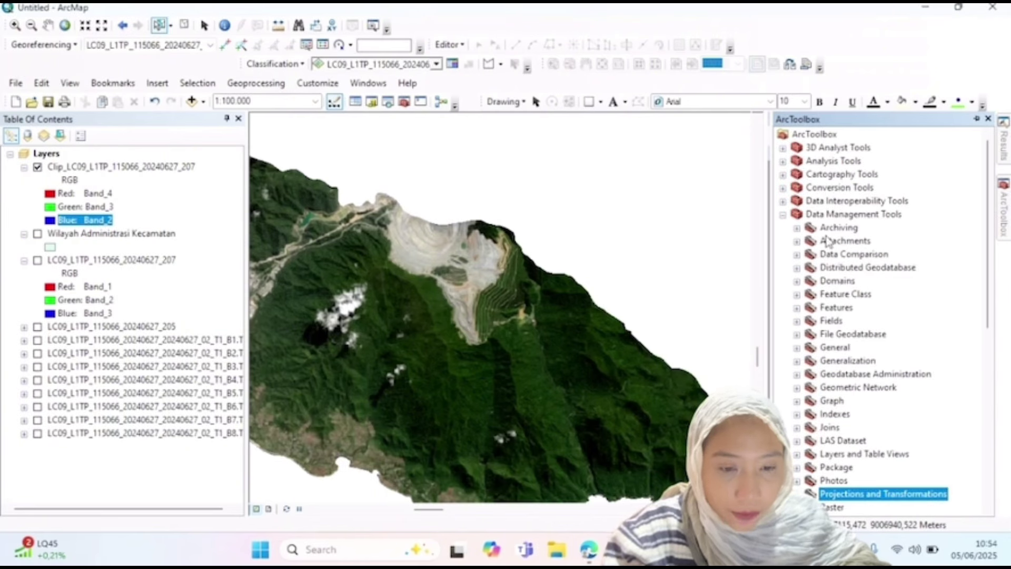
{"action": "scroll", "coordinate": [860, 380], "scroll_direction": "down", "scroll_amount": 5}
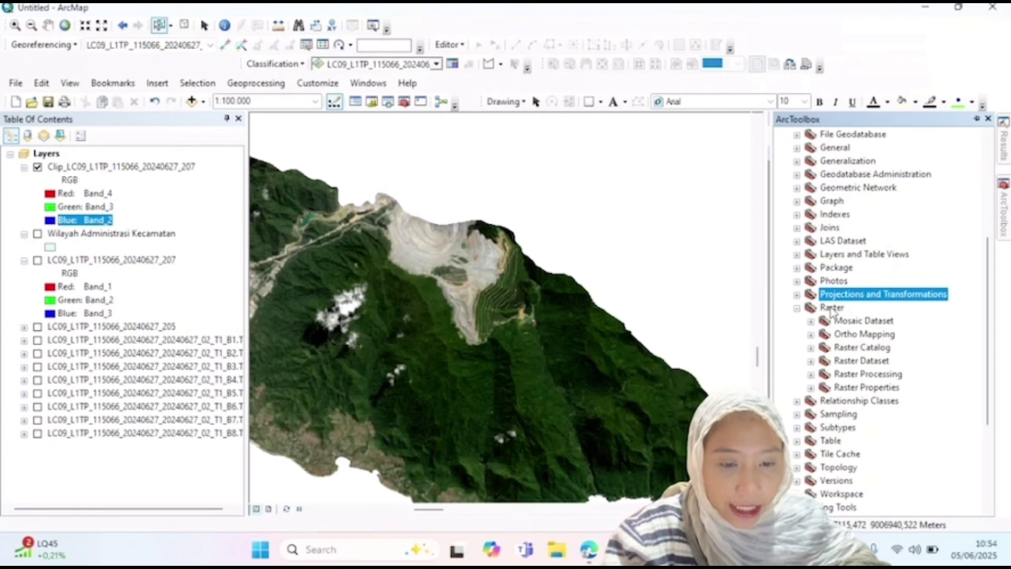
{"action": "left_click", "coordinate": [811, 373]}
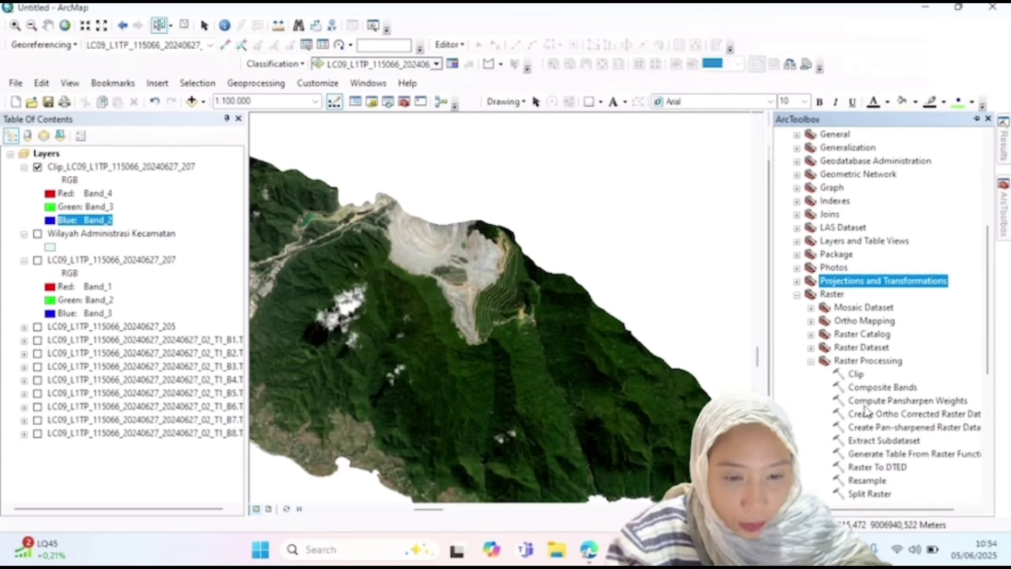
{"action": "left_click", "coordinate": [894, 429]}
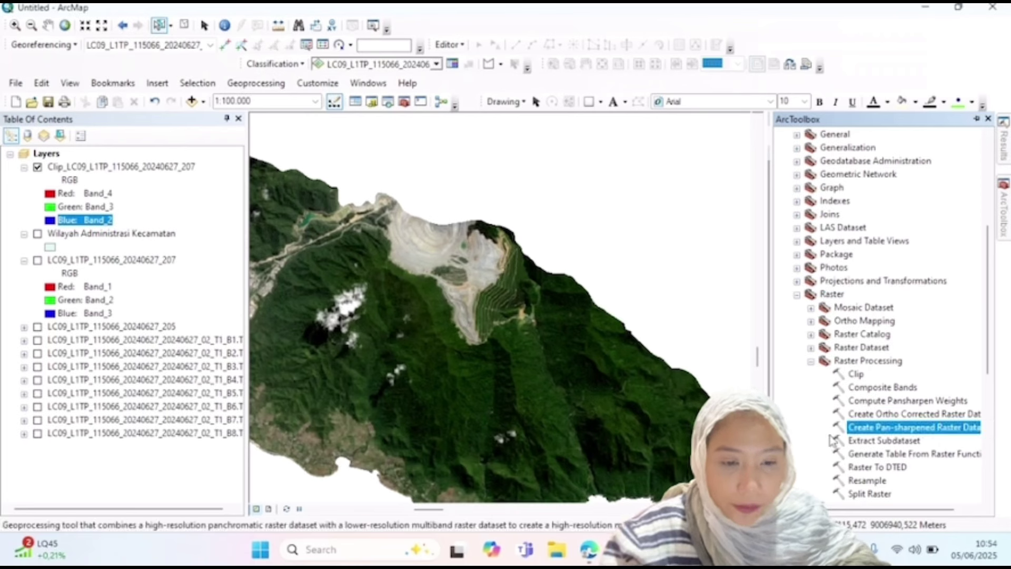
{"action": "double_click", "coordinate": [866, 426]}
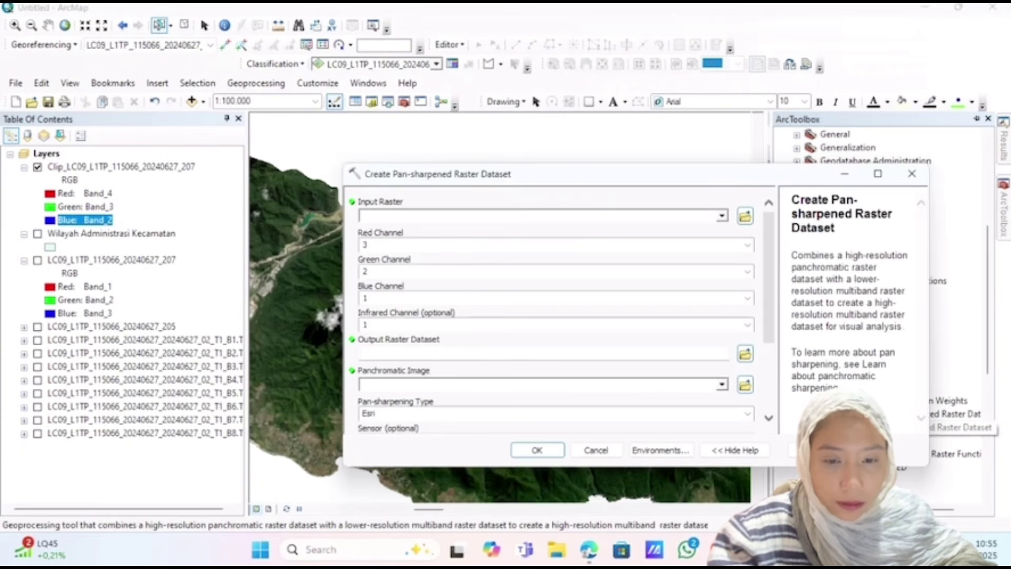
Pan-sharpen Clip_LC09_L1TP_115066_20240627_207 using LC09_L1TP_115066_20240627_20240627_02_T1_B8.TIF as the panchromatic image.
{"action": "left_click", "coordinate": [91, 167]}
{"action": "left_click_drag", "start_coordinate": [262, 178], "coordinate": [436, 213]}
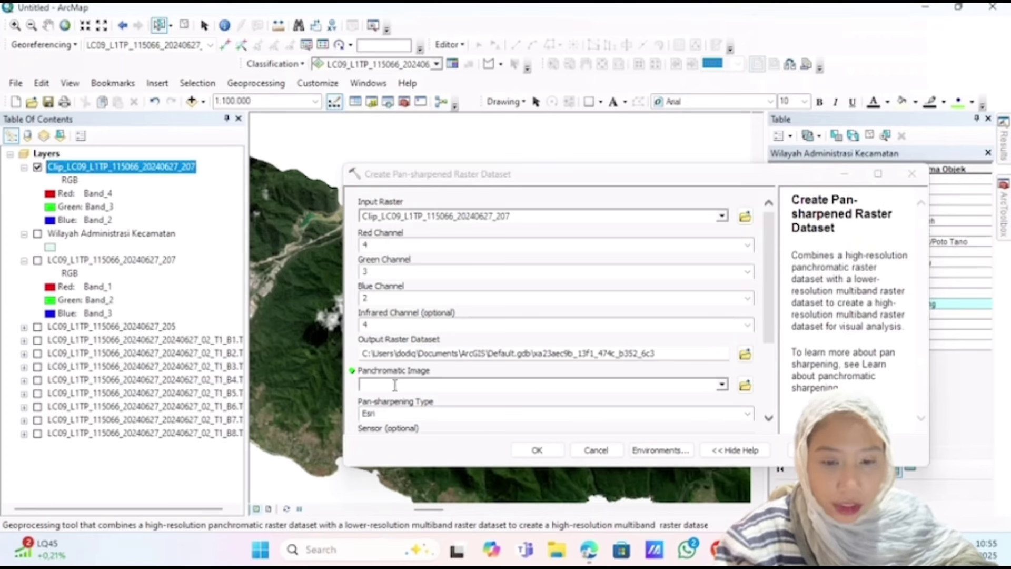
{"action": "left_click", "coordinate": [721, 384]}
{"action": "left_click", "coordinate": [474, 480]}
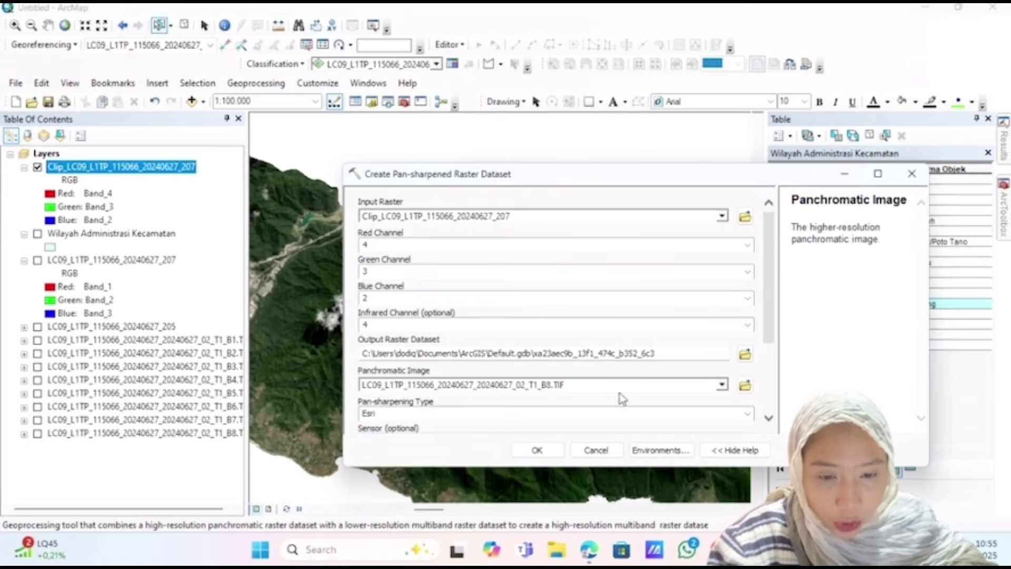
{"action": "left_click", "coordinate": [537, 450]}
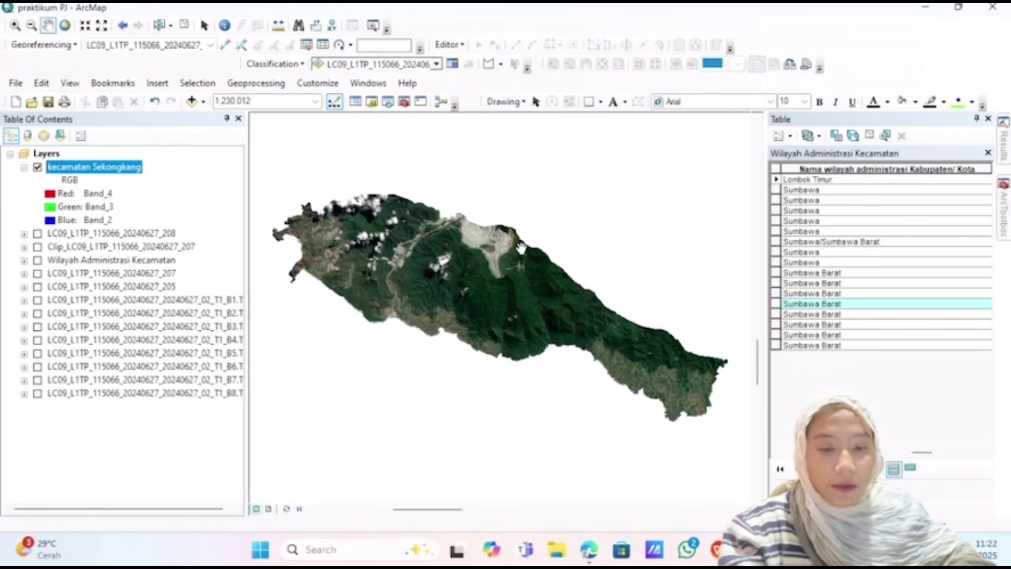
Set kecamatan Sekongkang as the image to classify and open the Training Sample Manager beside the imagery.
{"action": "left_click", "coordinate": [435, 64]}
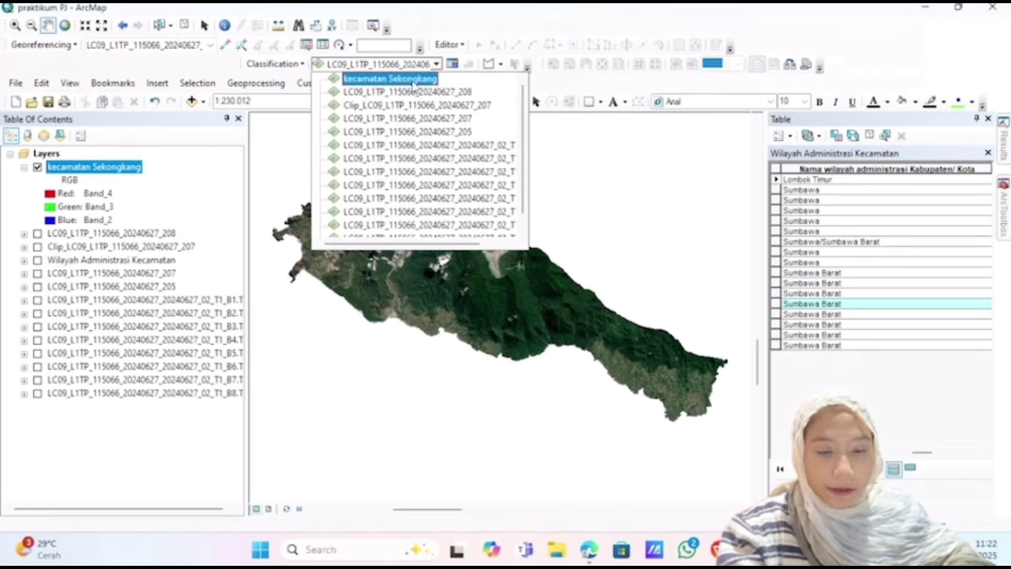
{"action": "left_click", "coordinate": [414, 79]}
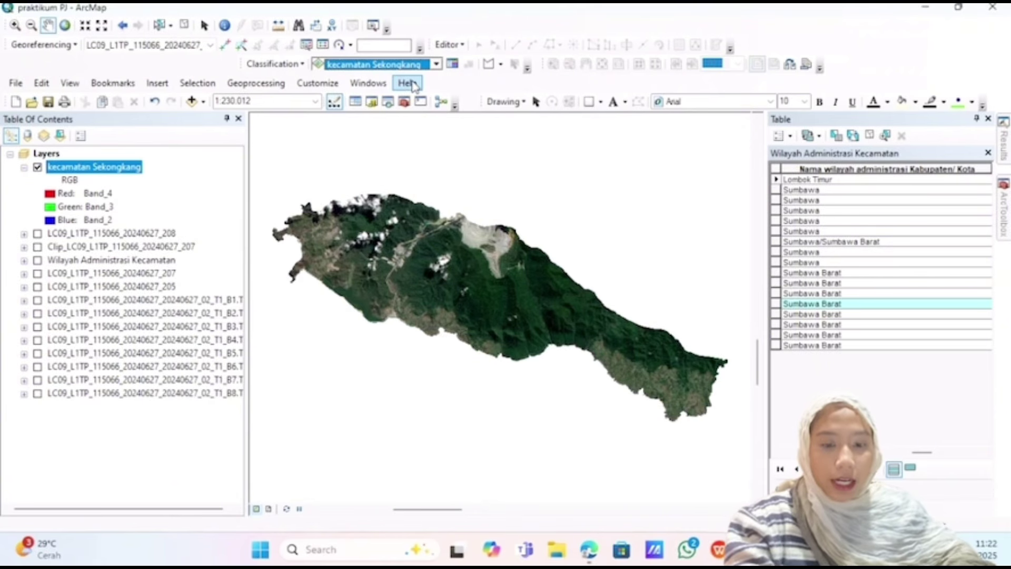
{"action": "left_click", "coordinate": [452, 65]}
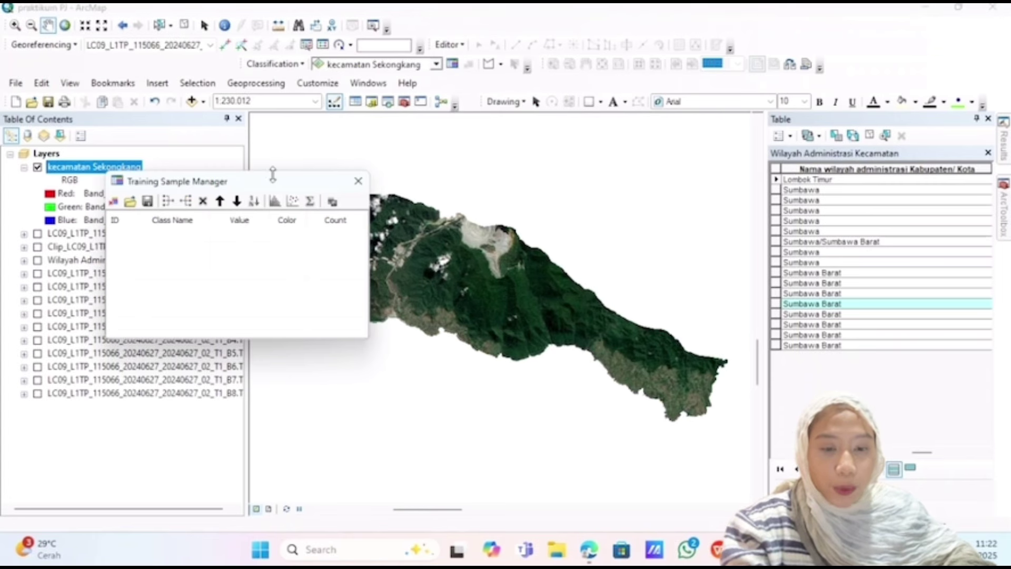
{"action": "left_click_drag", "start_coordinate": [274, 184], "coordinate": [225, 250]}
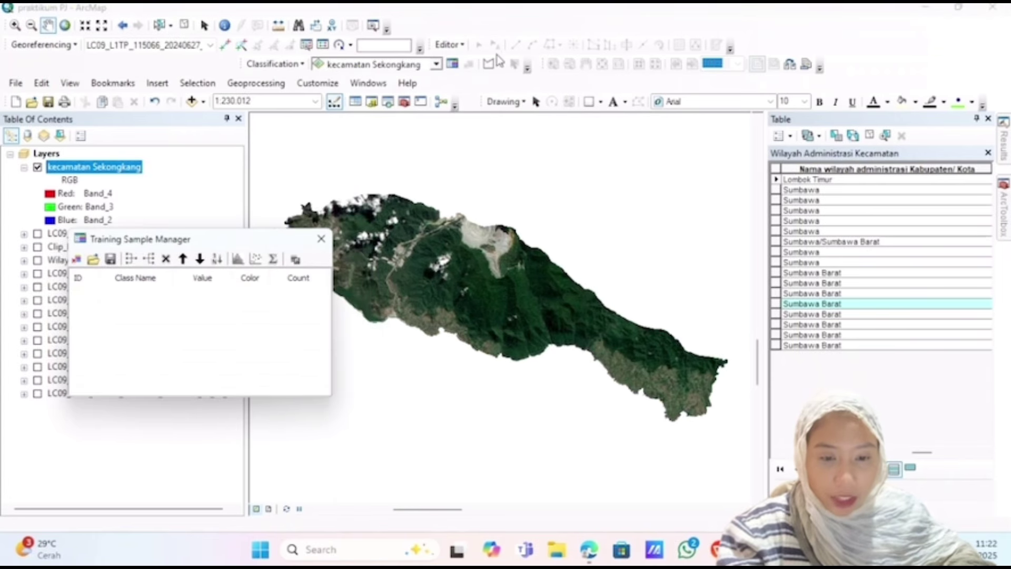
Draw a polygon training sample around the bright white cloud in the forest northwest of the mine.
{"action": "scroll", "coordinate": [460, 206], "scroll_direction": "up", "scroll_amount": 5}
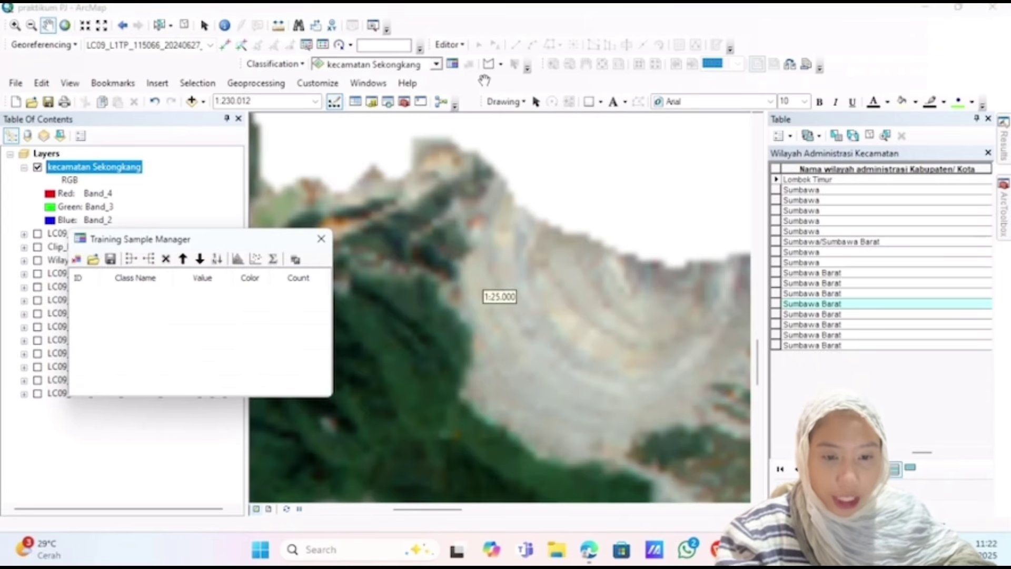
{"action": "left_click_drag", "start_coordinate": [415, 235], "coordinate": [592, 228]}
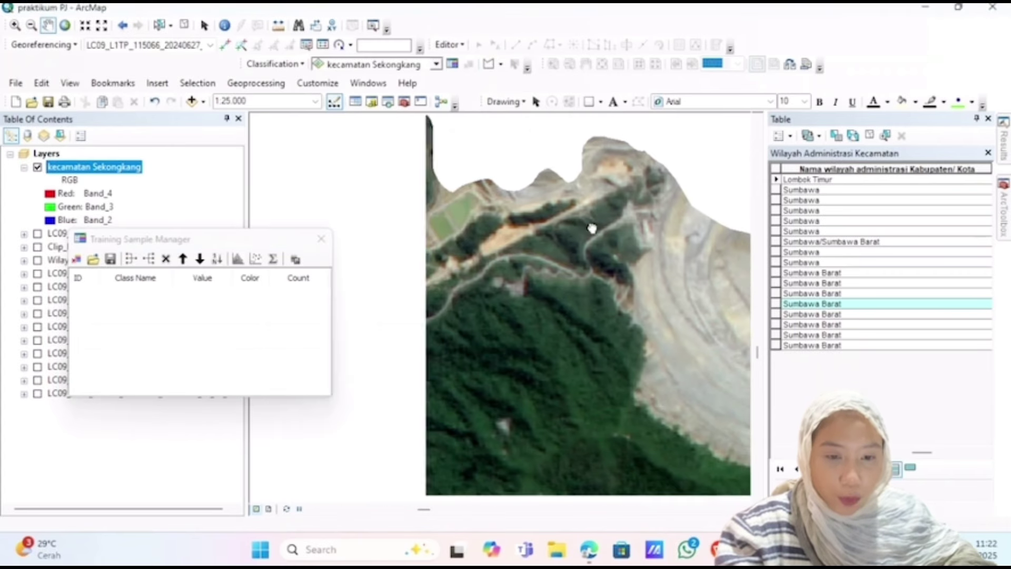
{"action": "left_click_drag", "start_coordinate": [445, 274], "coordinate": [474, 453]}
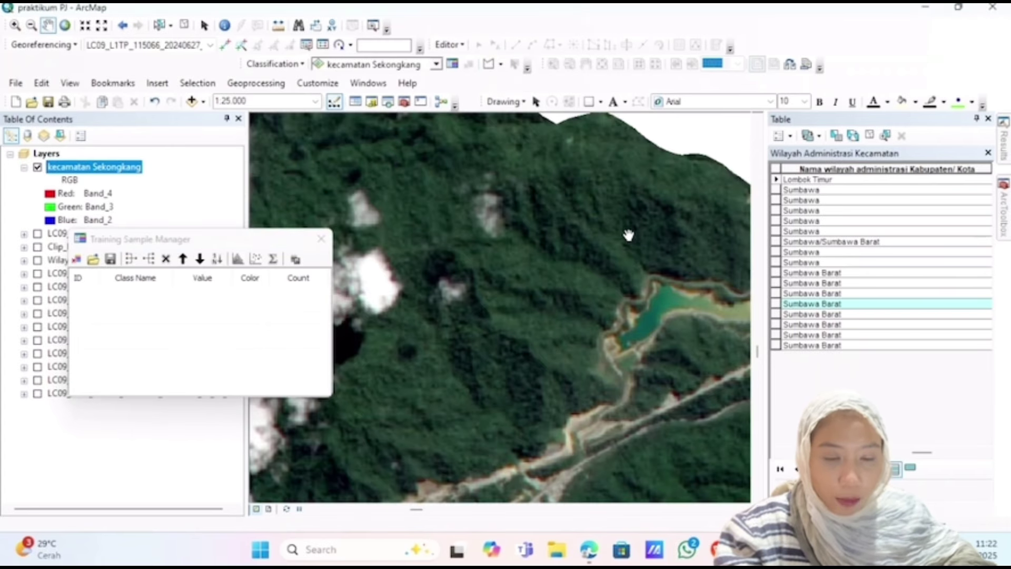
{"action": "left_click_drag", "start_coordinate": [612, 255], "coordinate": [160, 165]}
{"action": "left_click_drag", "start_coordinate": [493, 353], "coordinate": [874, 225]}
{"action": "left_click_drag", "start_coordinate": [524, 292], "coordinate": [623, 363]}
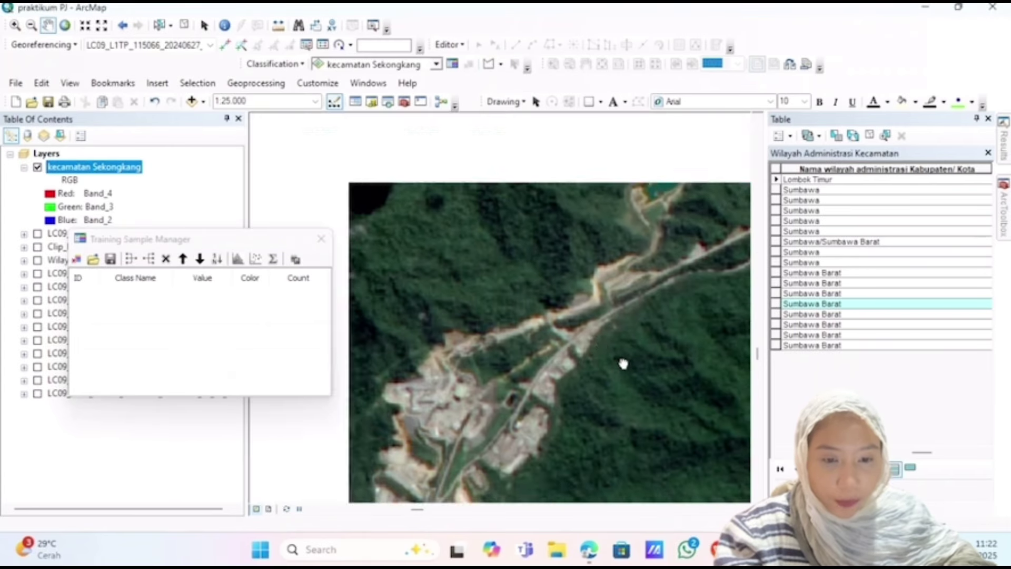
{"action": "left_click_drag", "start_coordinate": [554, 300], "coordinate": [604, 320]}
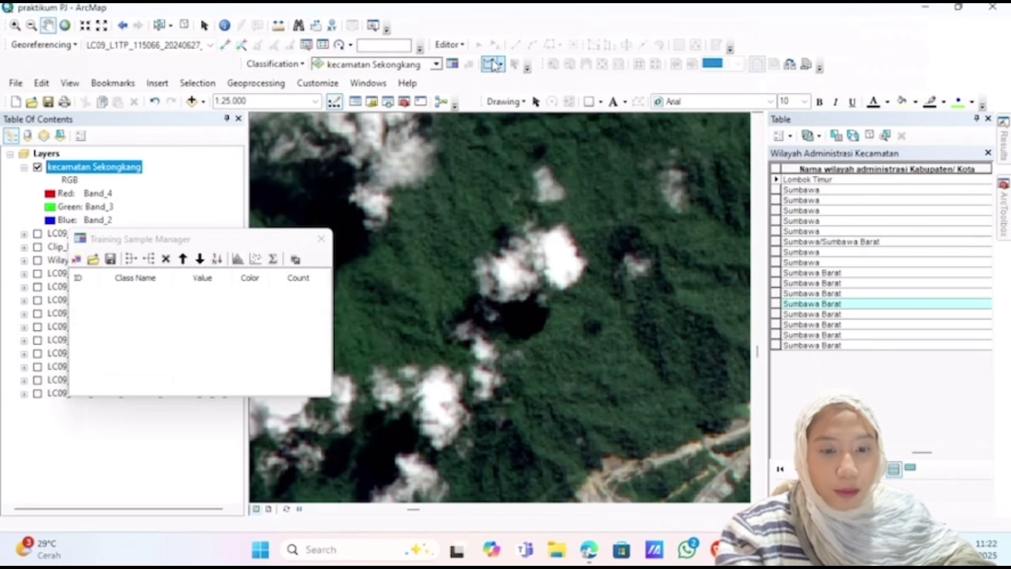
{"action": "left_click", "coordinate": [494, 65]}
{"action": "scroll", "coordinate": [540, 244], "scroll_direction": "up", "scroll_amount": 5}
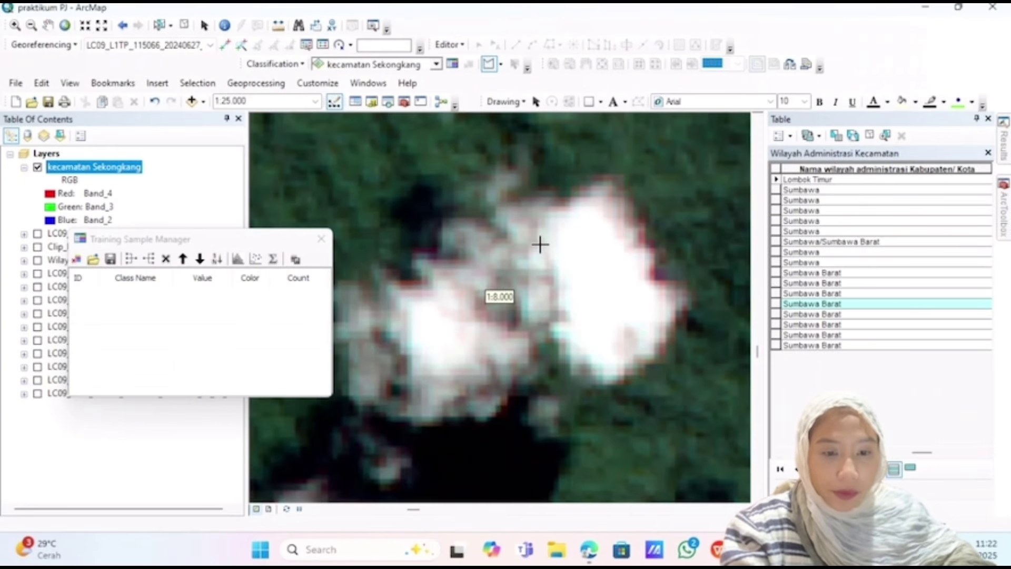
{"action": "left_click", "coordinate": [601, 199]}
{"action": "left_click", "coordinate": [537, 230]}
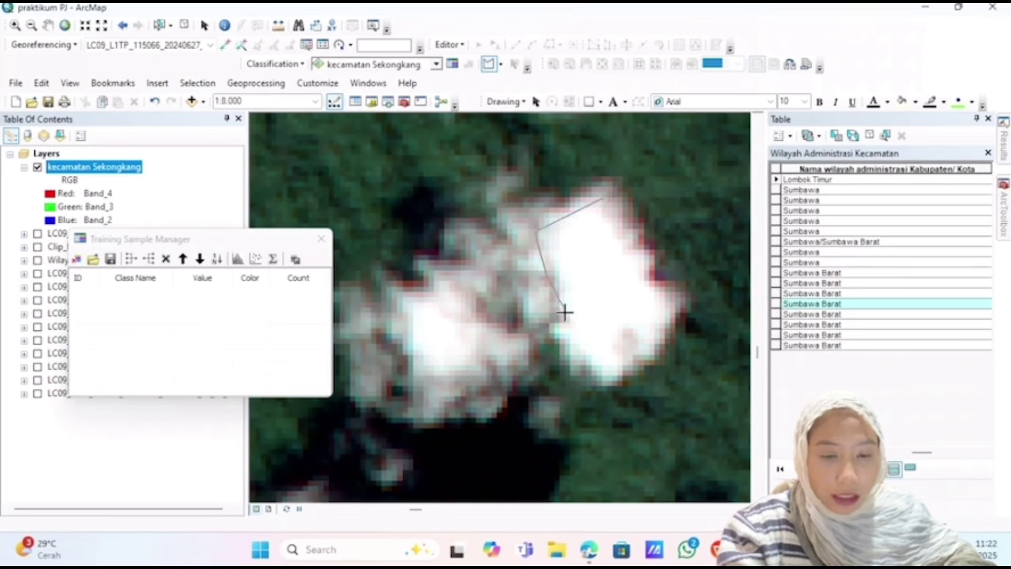
{"action": "left_click", "coordinate": [562, 313]}
{"action": "left_click", "coordinate": [604, 363]}
{"action": "left_click", "coordinate": [653, 341]}
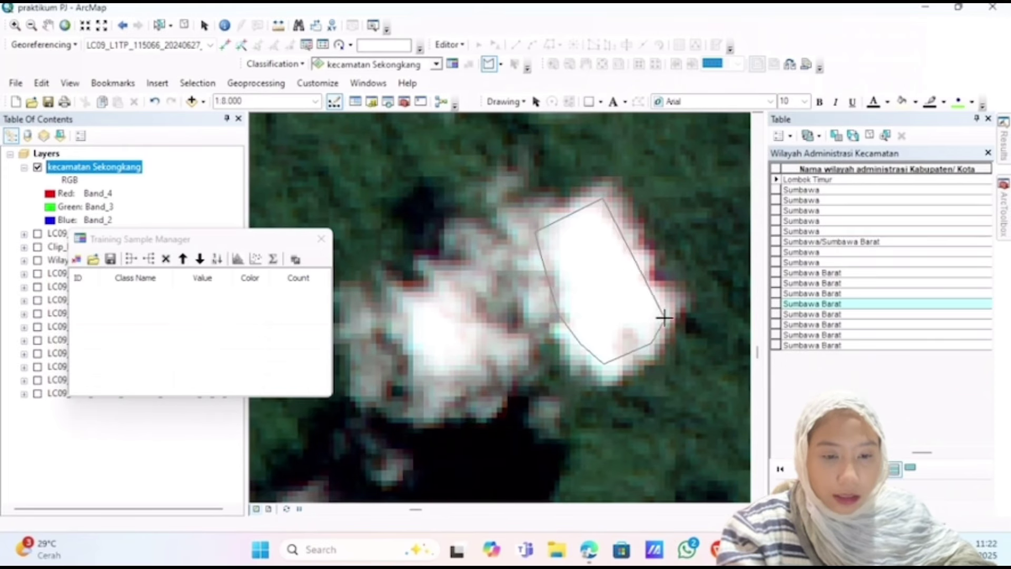
{"action": "double_click", "coordinate": [666, 311]}
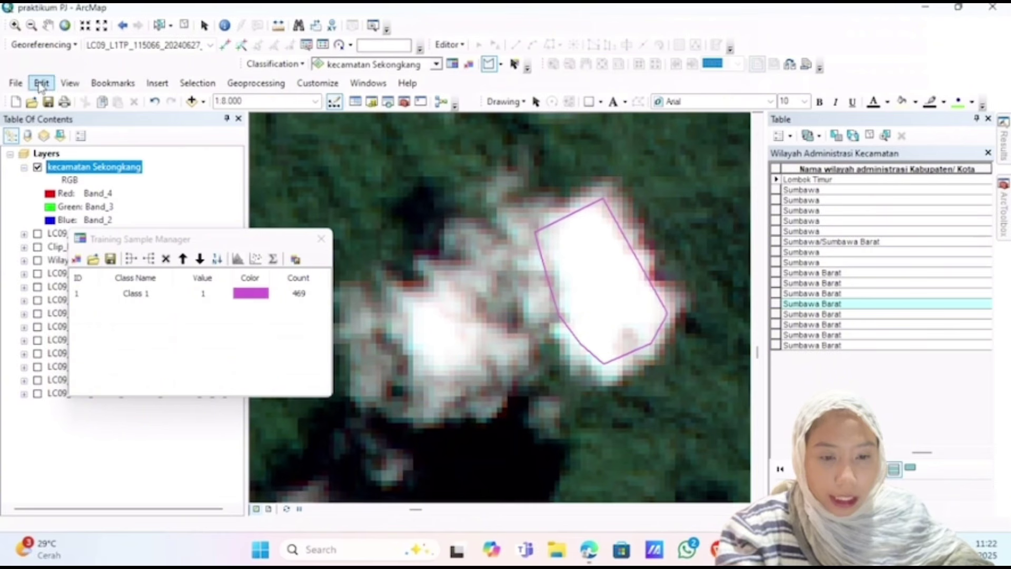
Name the cloud training class Awan and change its colour to white.
{"action": "left_click", "coordinate": [149, 297]}
{"action": "left_click", "coordinate": [149, 296]}
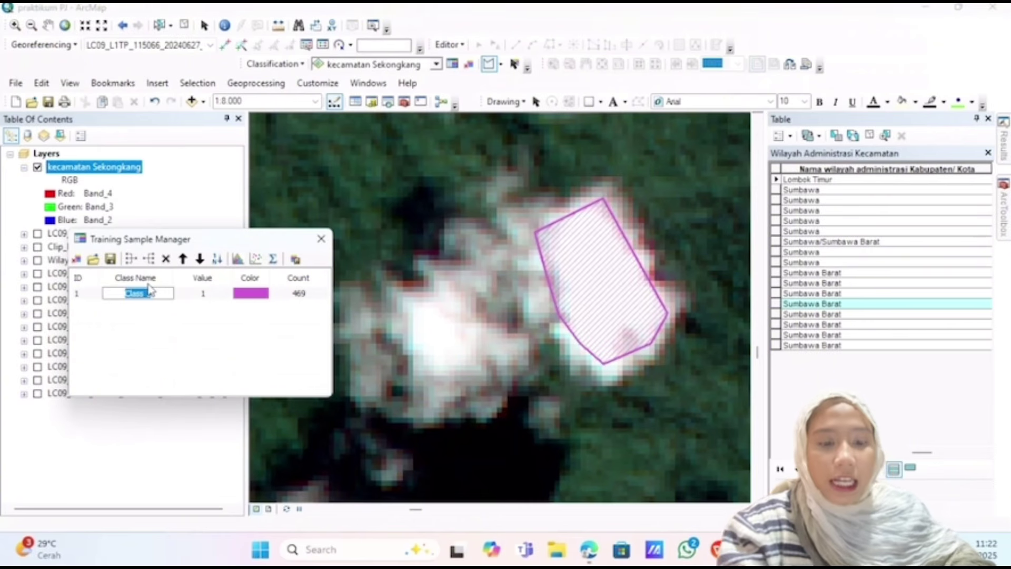
{"action": "key", "text": "BackSpace"}
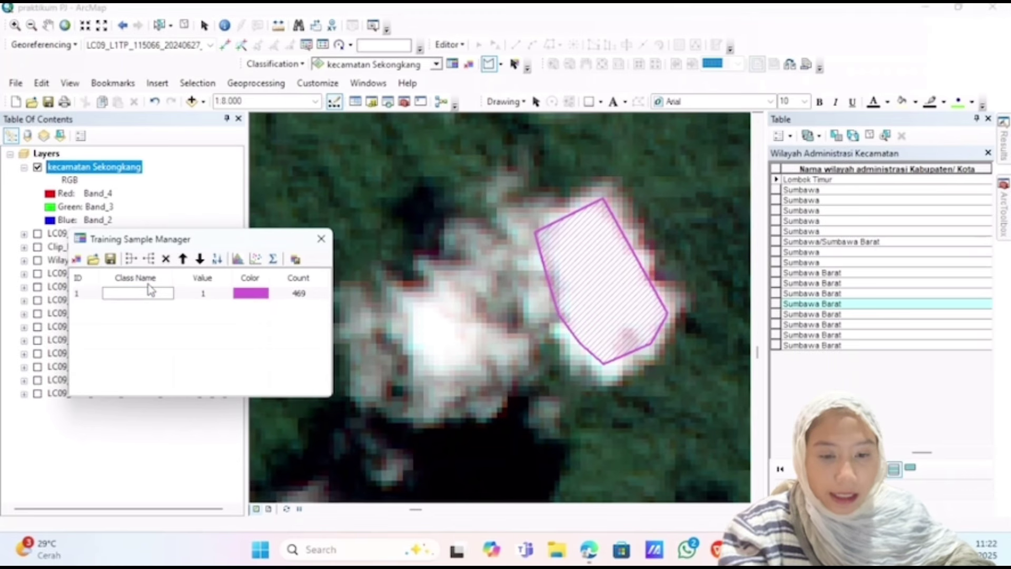
{"action": "type", "text": "Awan"}
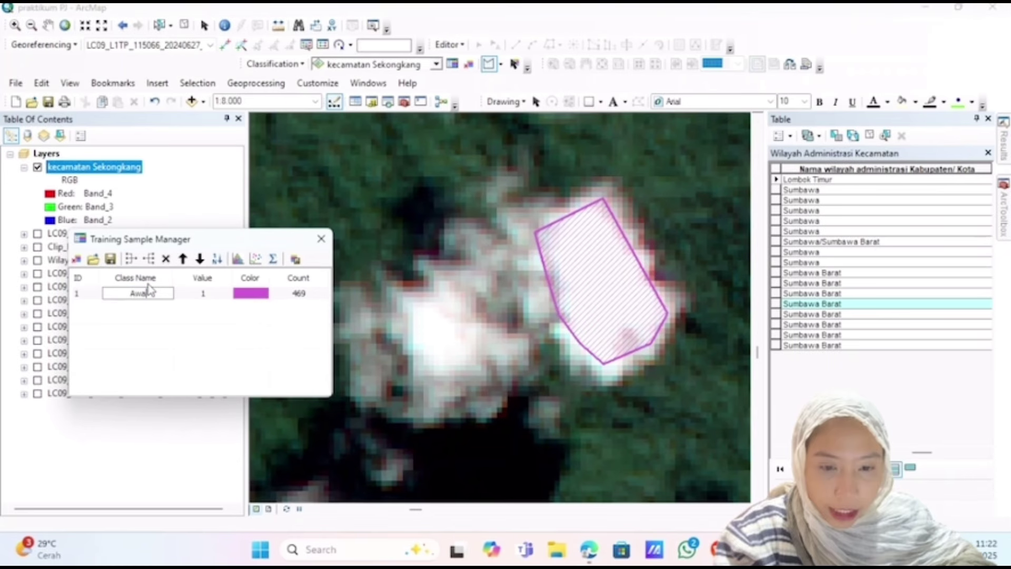
{"action": "left_click", "coordinate": [262, 298]}
{"action": "left_click", "coordinate": [261, 298]}
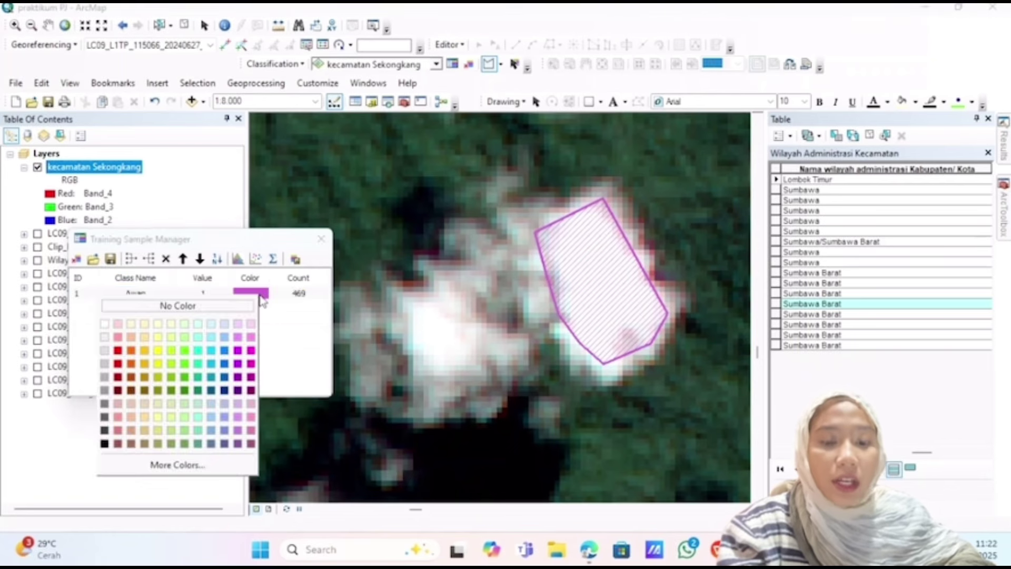
{"action": "left_click", "coordinate": [262, 299]}
{"action": "left_click", "coordinate": [262, 298]}
{"action": "left_click", "coordinate": [108, 337]}
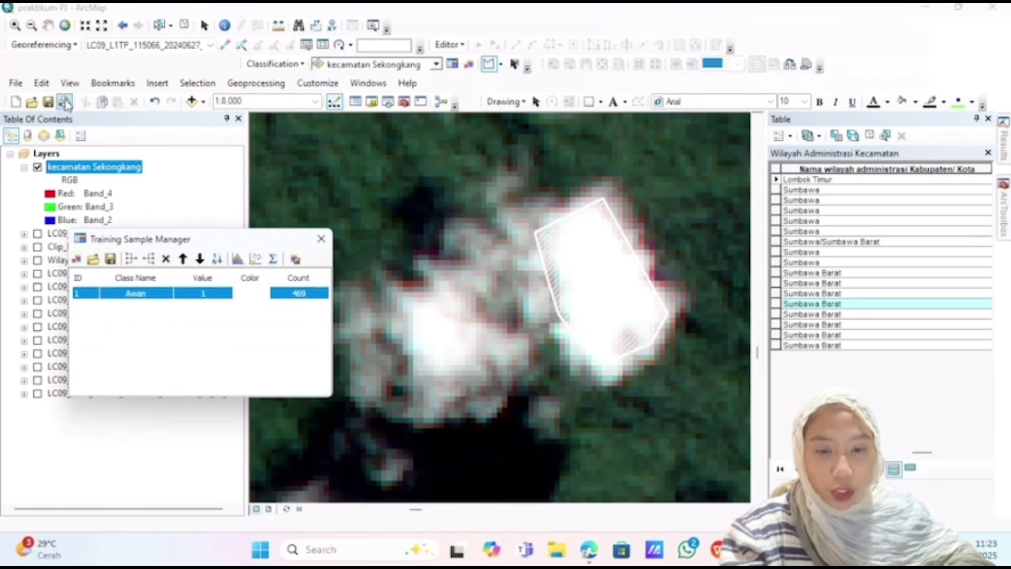
Draw a second polygon training sample around the black cloud shadow just below the clouds.
{"action": "left_click", "coordinate": [48, 25]}
{"action": "left_click_drag", "start_coordinate": [440, 282], "coordinate": [460, 226]}
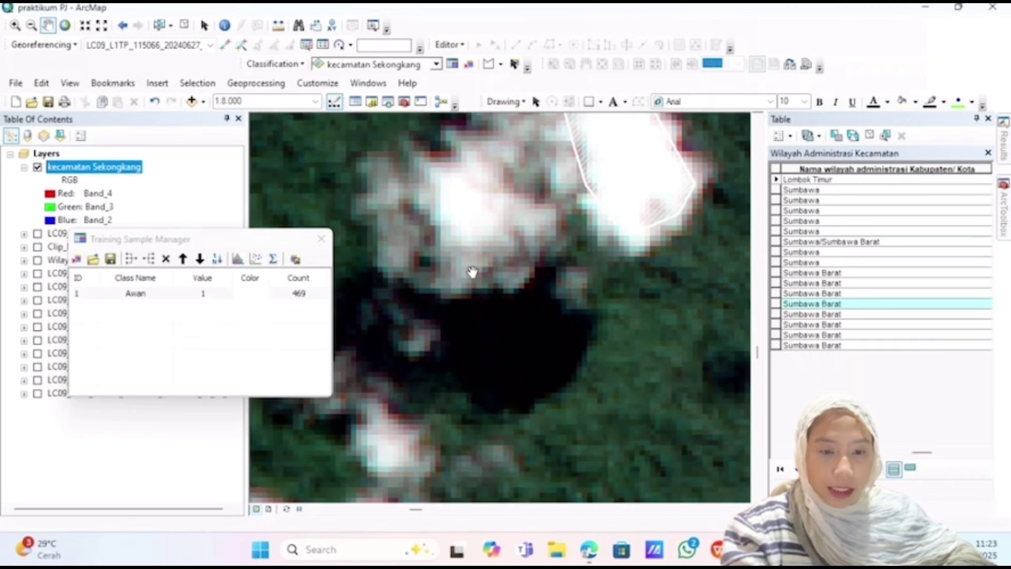
{"action": "left_click_drag", "start_coordinate": [474, 270], "coordinate": [486, 223]}
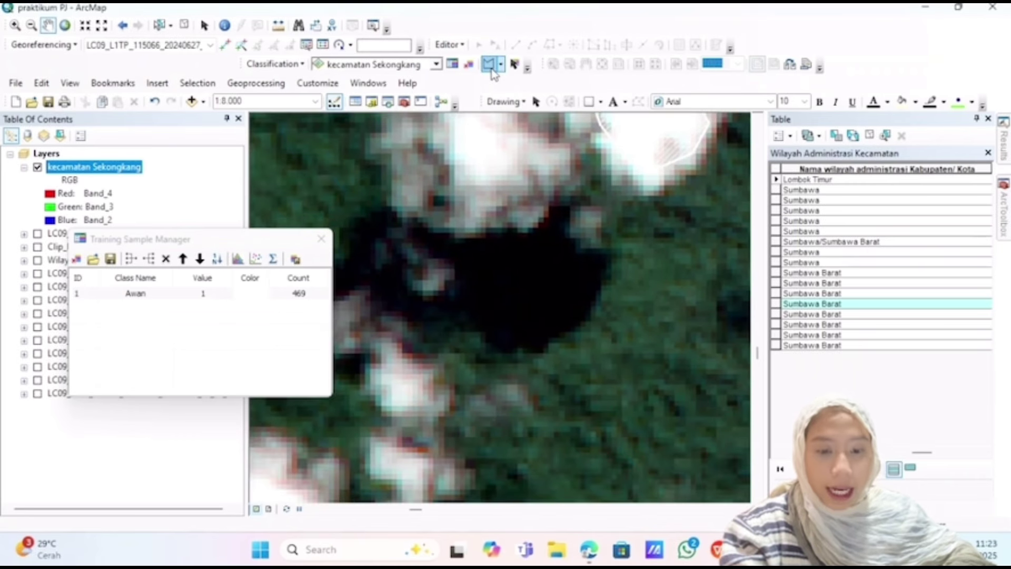
{"action": "left_click", "coordinate": [491, 70]}
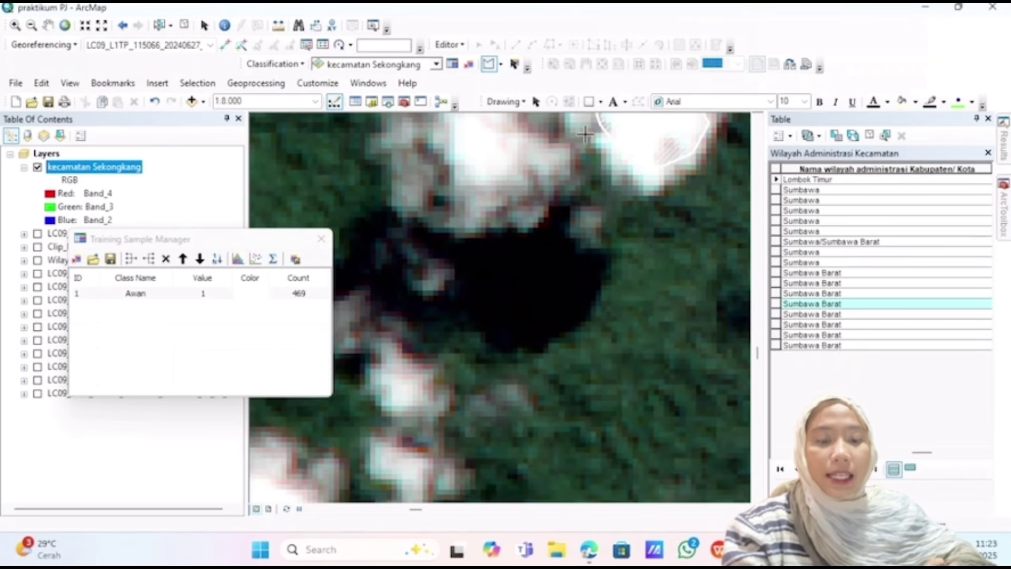
{"action": "left_click", "coordinate": [535, 338]}
{"action": "left_click", "coordinate": [579, 316]}
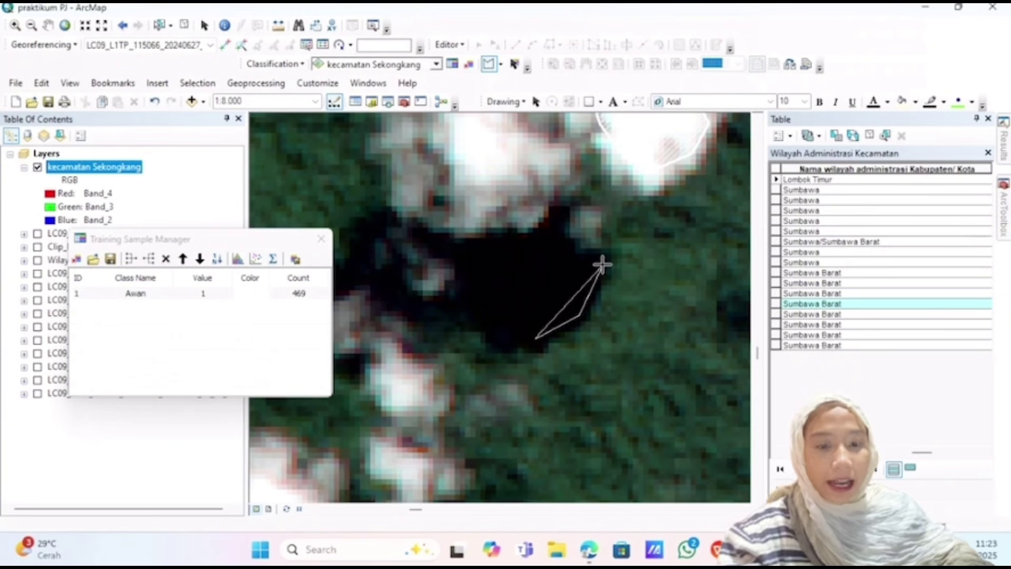
{"action": "left_click", "coordinate": [602, 265]}
{"action": "left_click", "coordinate": [578, 261]}
{"action": "left_click", "coordinate": [558, 239]}
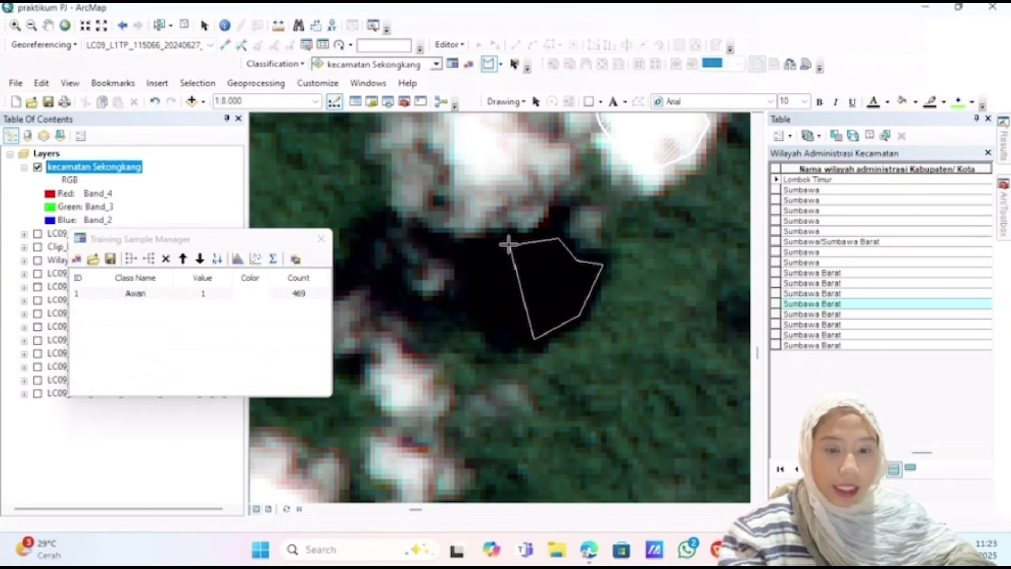
{"action": "left_click", "coordinate": [508, 243]}
{"action": "left_click", "coordinate": [467, 251]}
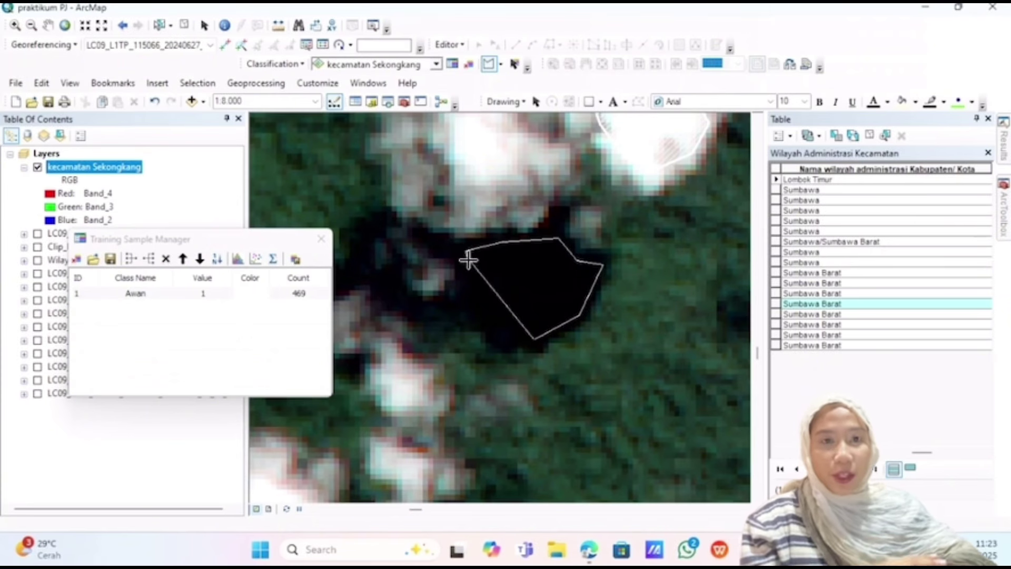
{"action": "double_click", "coordinate": [468, 316]}
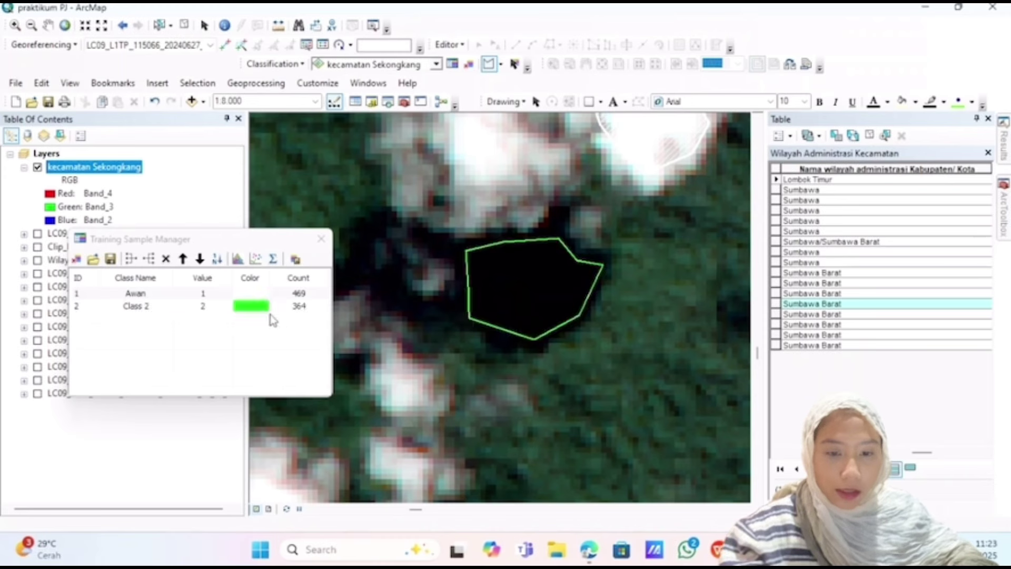
Rename the second training class, for the cloud shadow, as Bayangan.
{"action": "double_click", "coordinate": [148, 311]}
{"action": "key", "text": "BackSpace"}
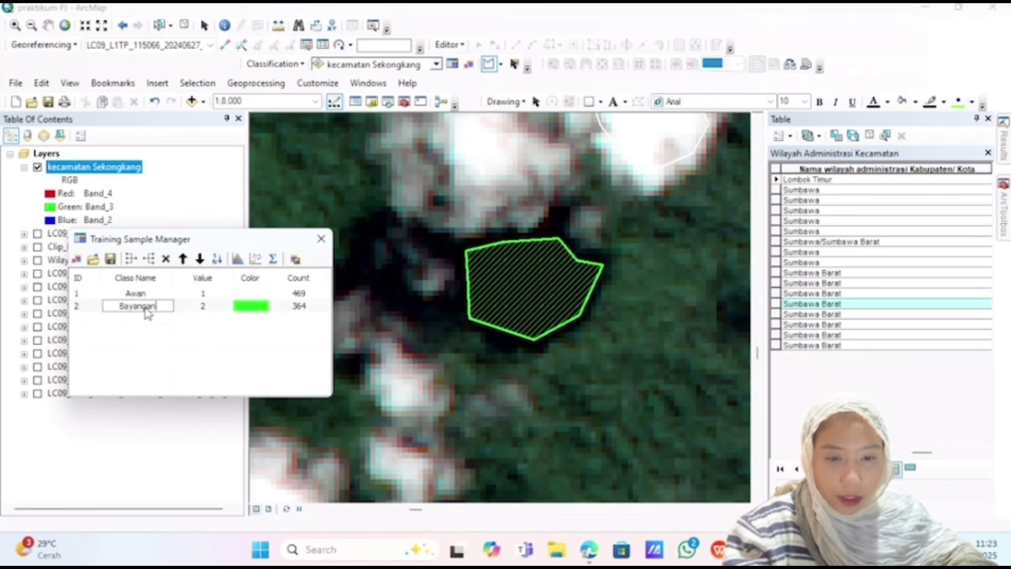
{"action": "key", "text": "Return"}
{"action": "scroll", "coordinate": [486, 333], "scroll_direction": "down", "scroll_amount": 3}
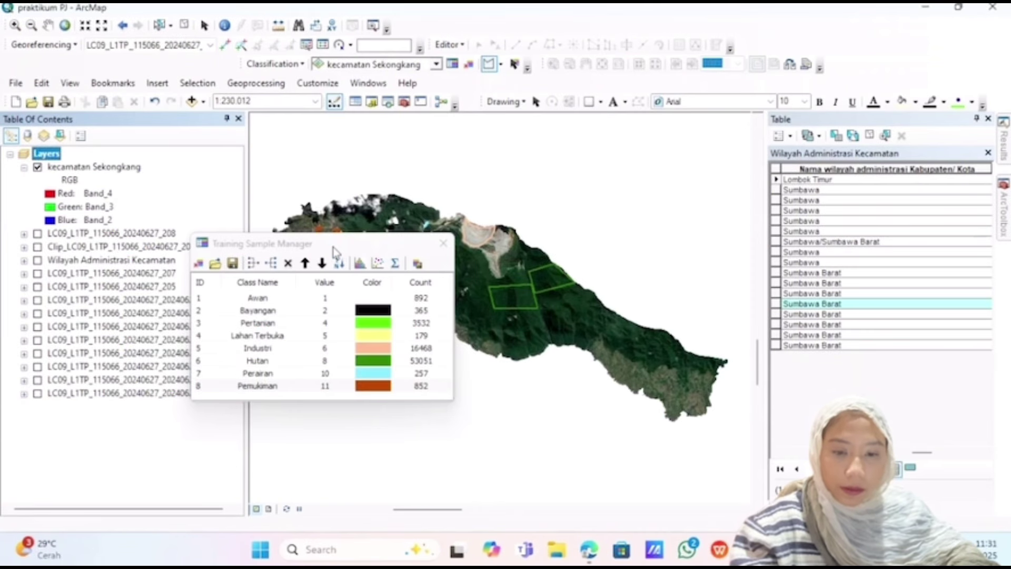
Run Interactive Supervised Classification on kecamatan Sekongkang with the eight training classes and close the Training Sample Manager.
{"action": "left_click_drag", "start_coordinate": [333, 251], "coordinate": [172, 263]}
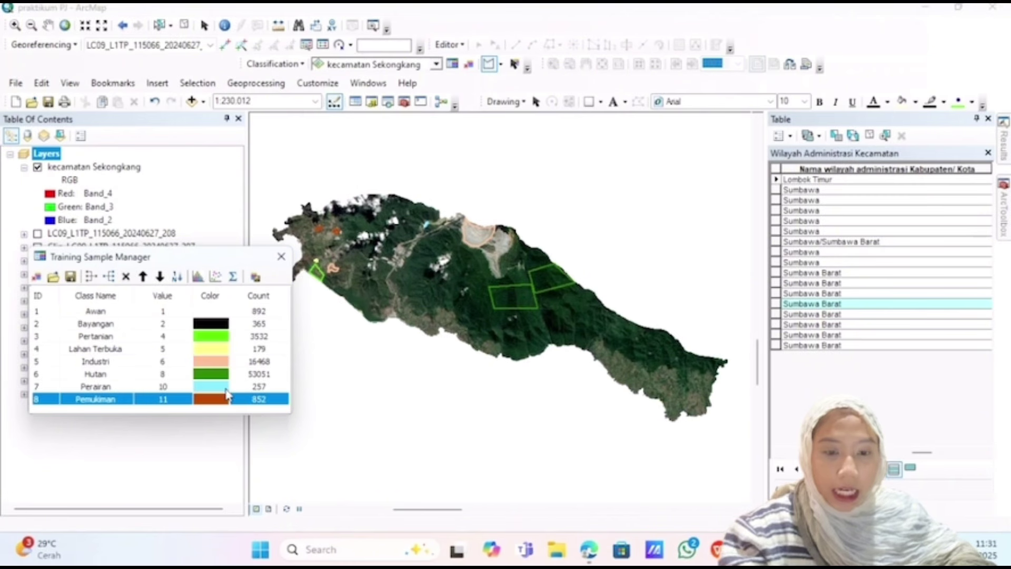
{"action": "left_click", "coordinate": [301, 65]}
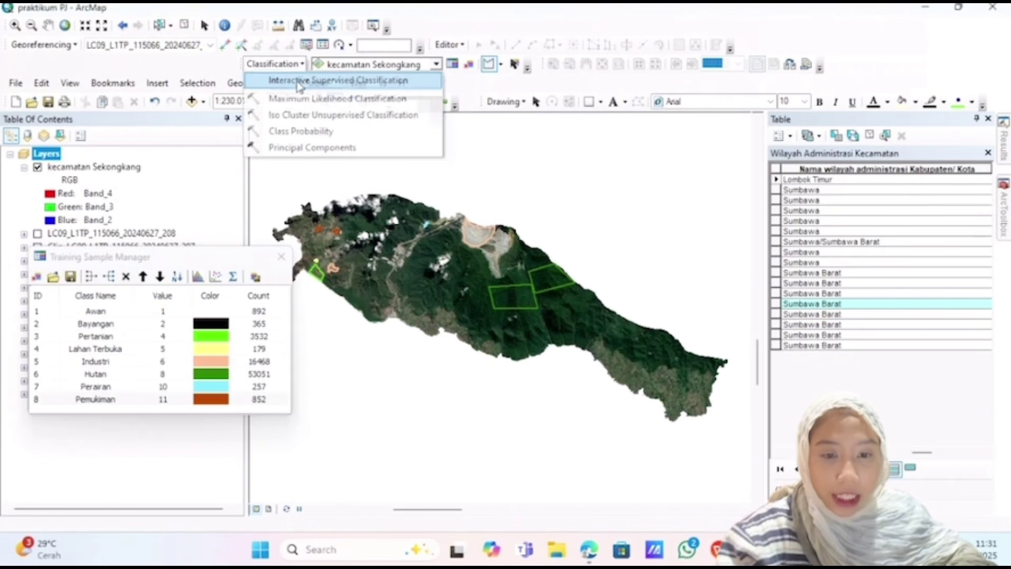
{"action": "left_click", "coordinate": [371, 82]}
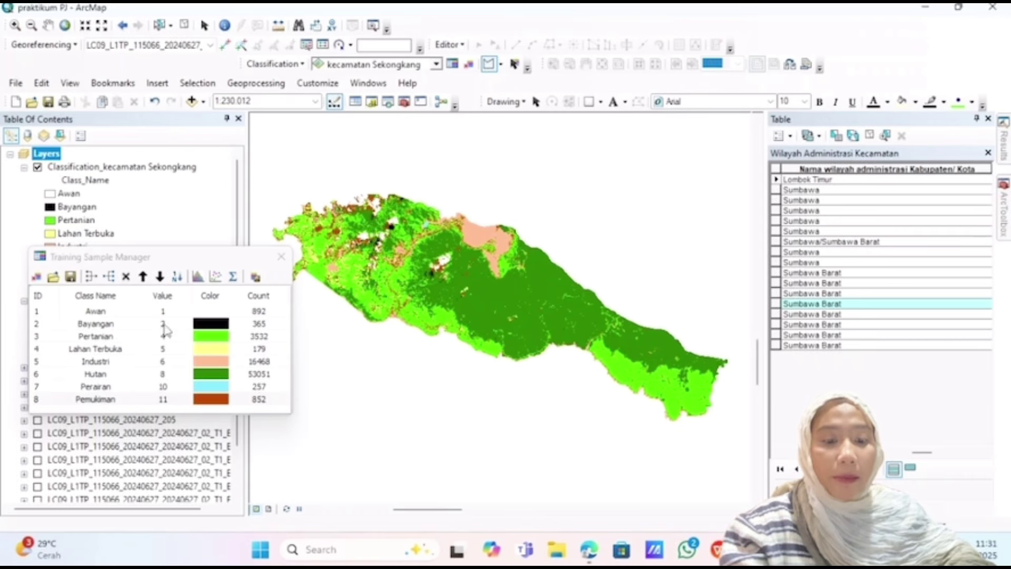
{"action": "left_click_drag", "start_coordinate": [251, 263], "coordinate": [766, 204]}
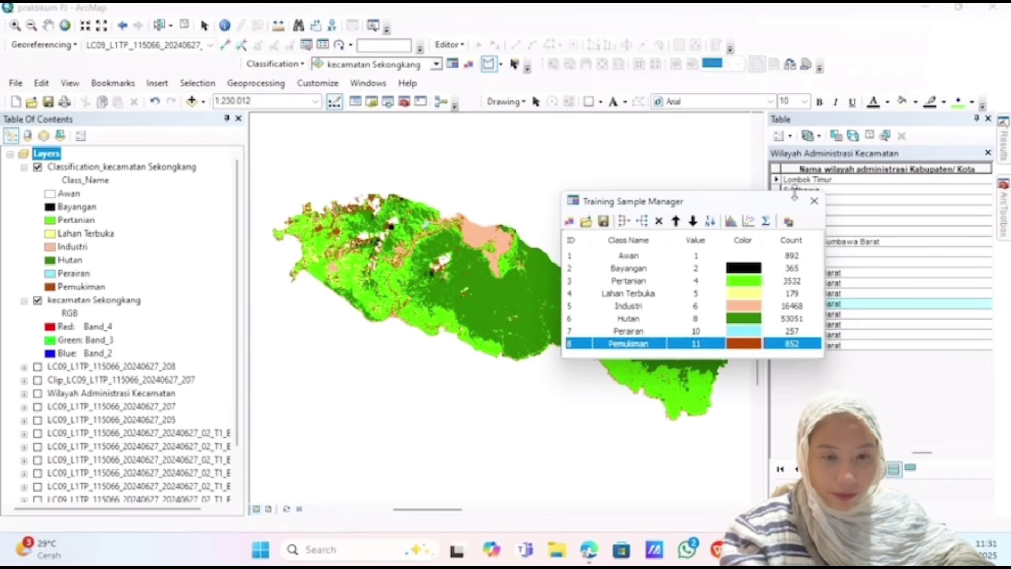
{"action": "left_click", "coordinate": [814, 200]}
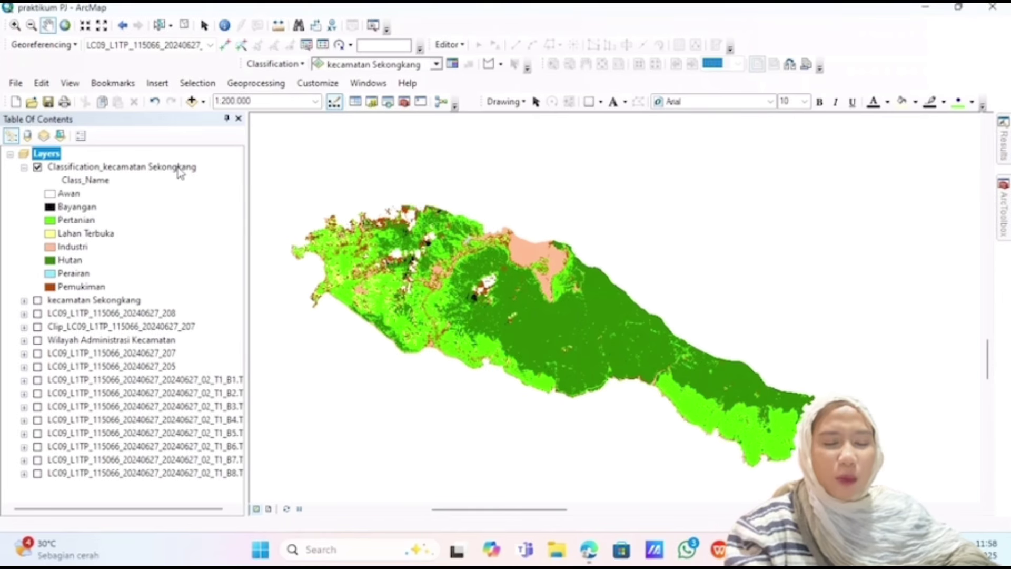
Open the Raster to Polygon conversion tool with Classification_kecamatan Sekongkang as the input raster.
{"action": "left_click", "coordinate": [1004, 208]}
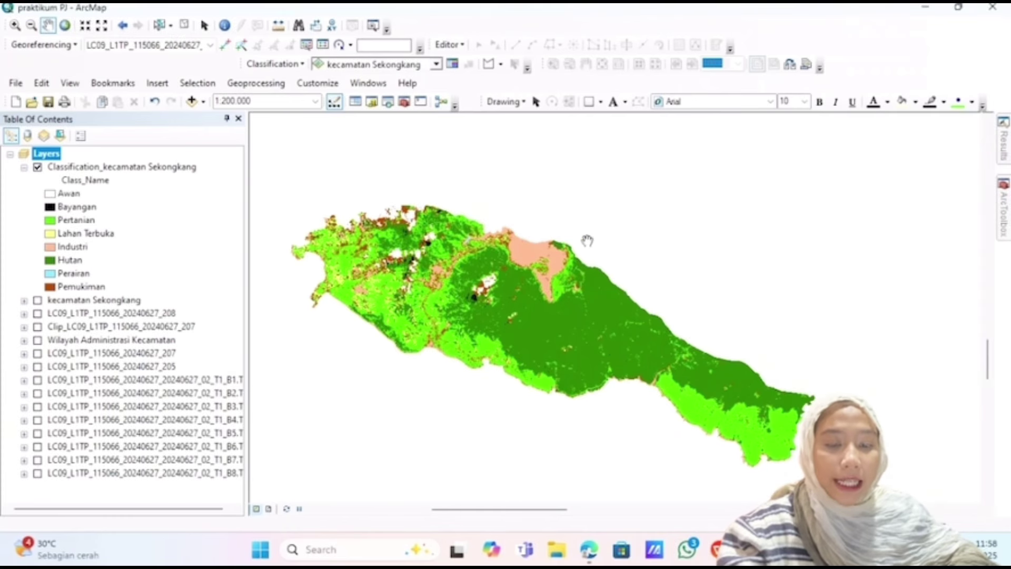
{"action": "left_click", "coordinate": [1001, 216]}
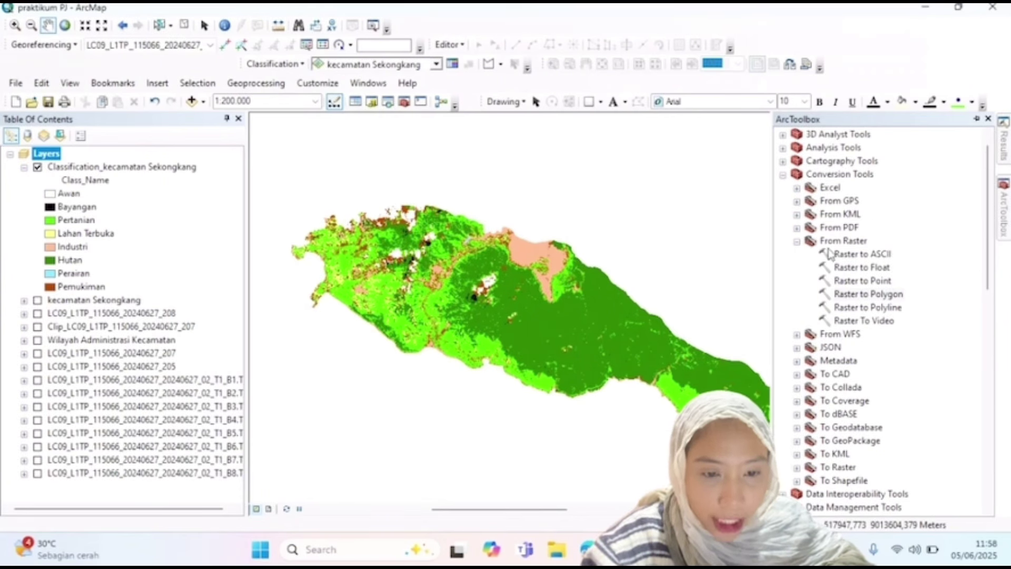
{"action": "double_click", "coordinate": [881, 297]}
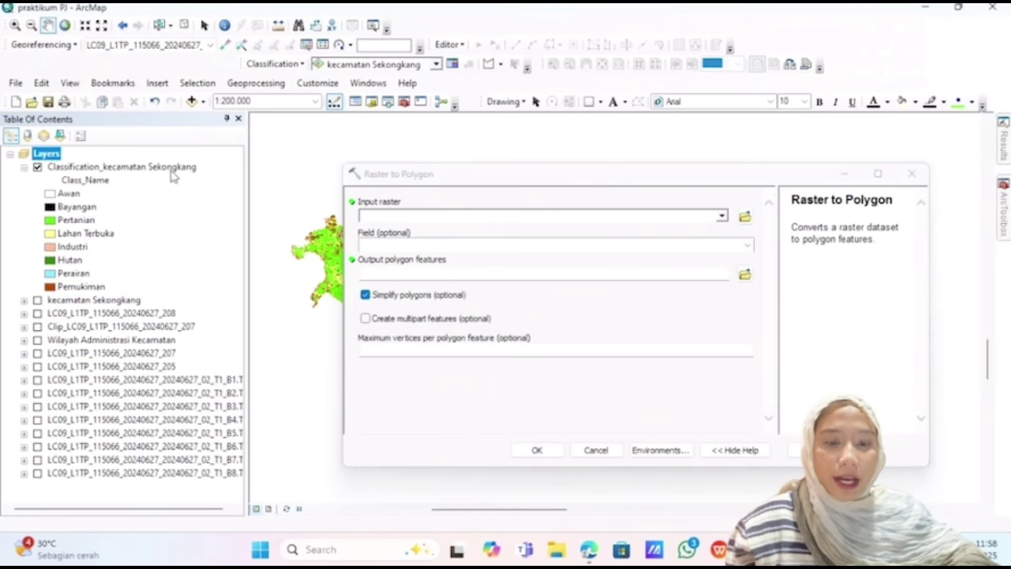
{"action": "left_click_drag", "start_coordinate": [168, 172], "coordinate": [424, 221]}
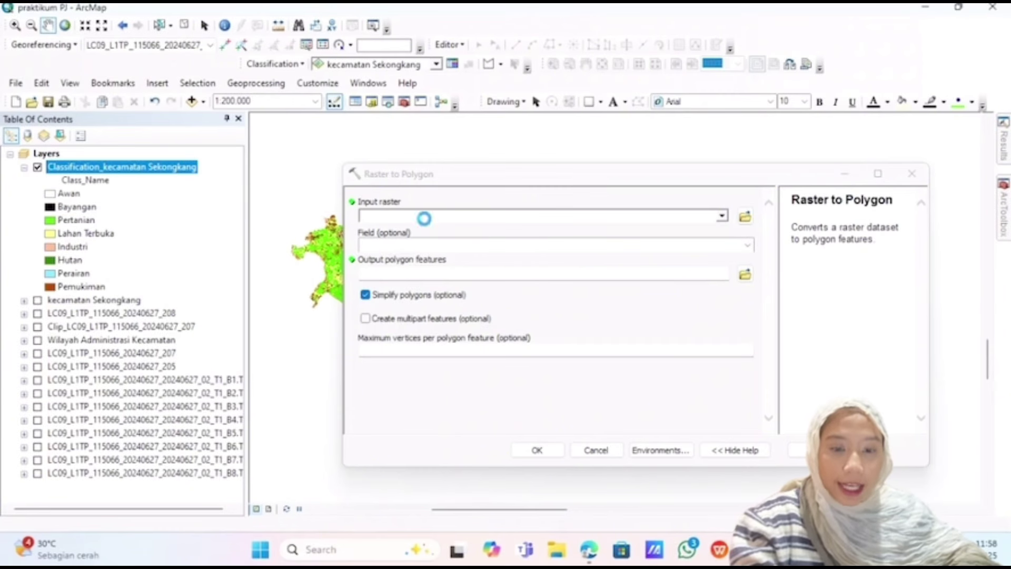
Set the output polygon features to klasifikasi.shp in D:\PRAKTIKUM PJ and run the Raster to Polygon conversion.
{"action": "left_click", "coordinate": [745, 275]}
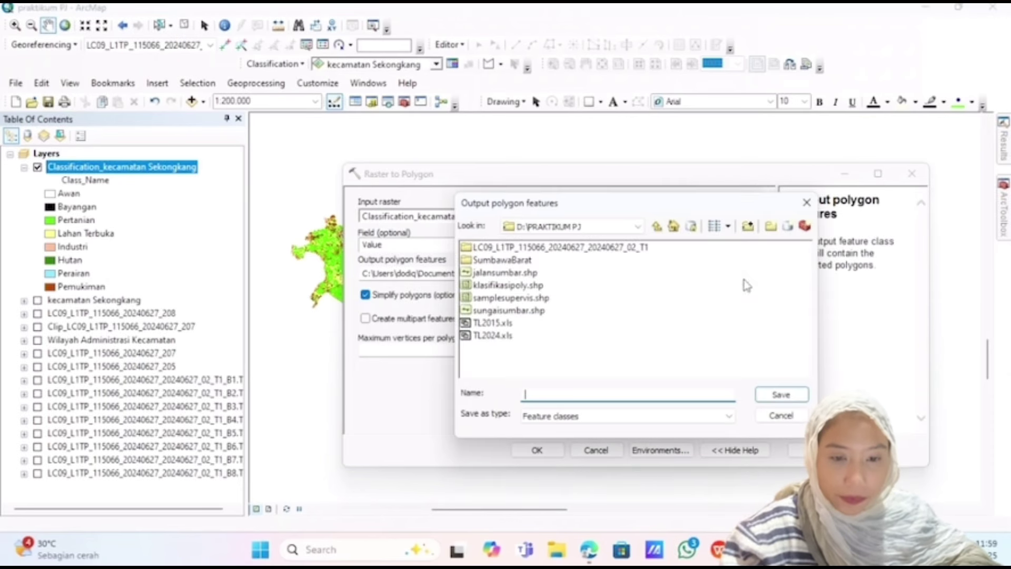
{"action": "left_click", "coordinate": [519, 286]}
{"action": "left_click", "coordinate": [788, 396]}
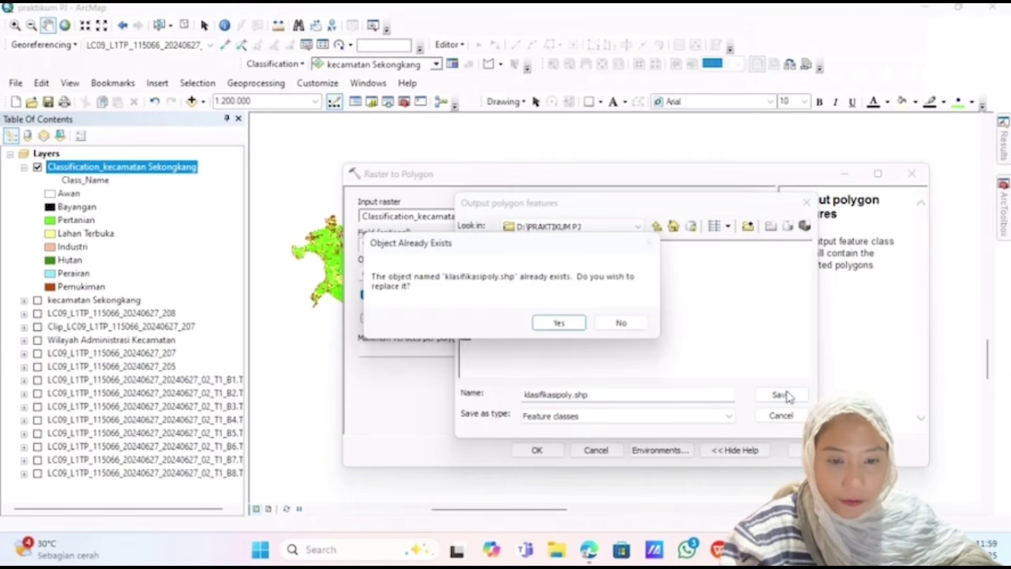
{"action": "left_click", "coordinate": [572, 323]}
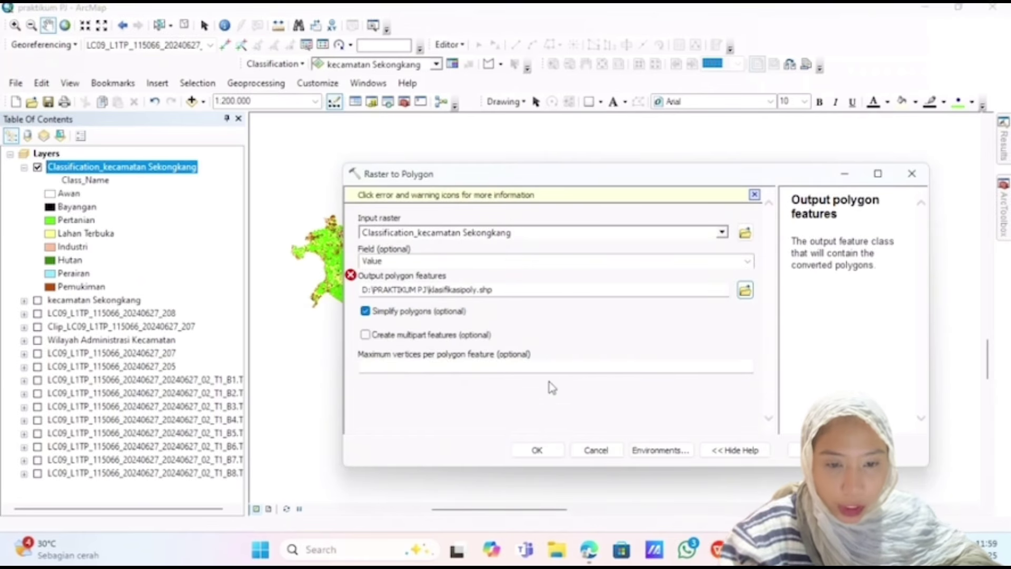
{"action": "left_click", "coordinate": [514, 289]}
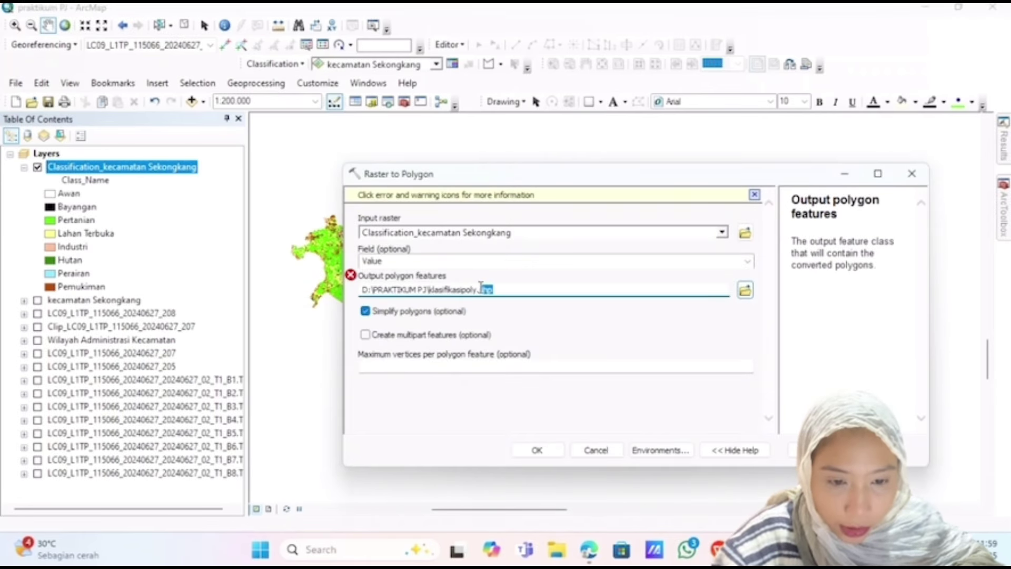
{"action": "left_click_drag", "start_coordinate": [481, 287], "coordinate": [462, 286]}
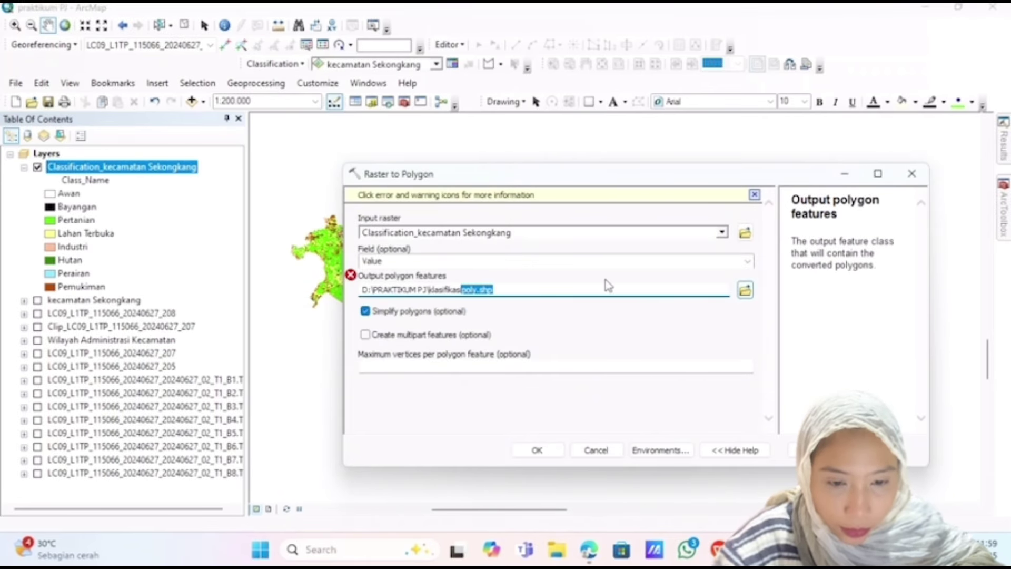
{"action": "key", "text": "BackSpace"}
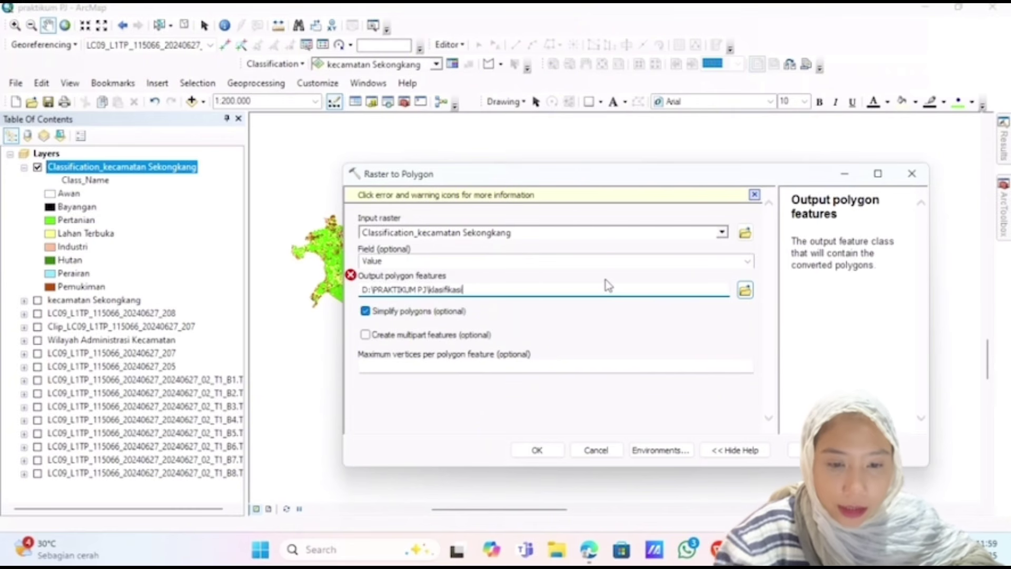
{"action": "left_click", "coordinate": [754, 195]}
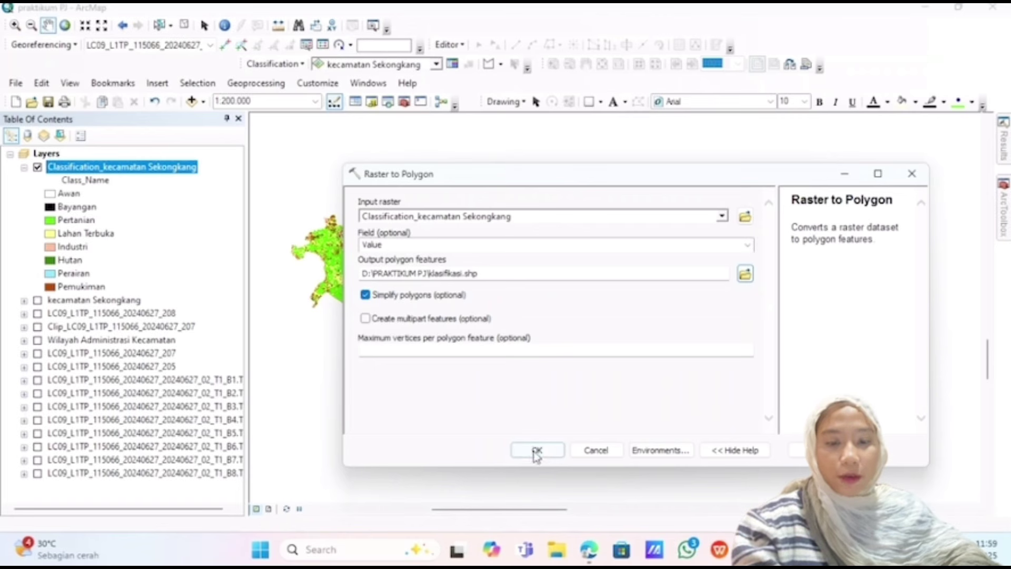
{"action": "left_click", "coordinate": [537, 452]}
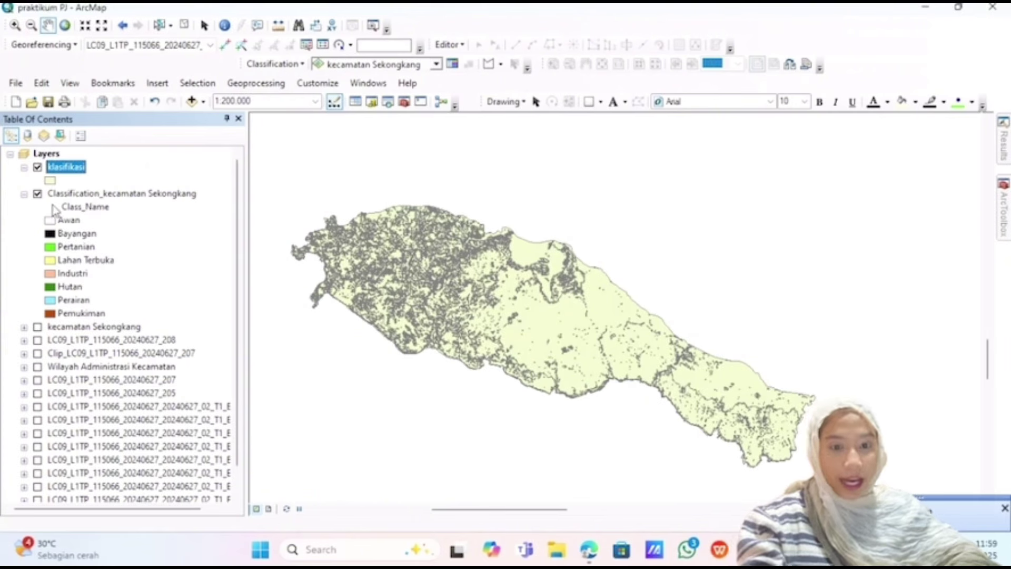
Hide the Classification_kecamatan Sekongkang raster and open the attribute table of the klasifikasi polygon layer.
{"action": "left_click", "coordinate": [37, 194]}
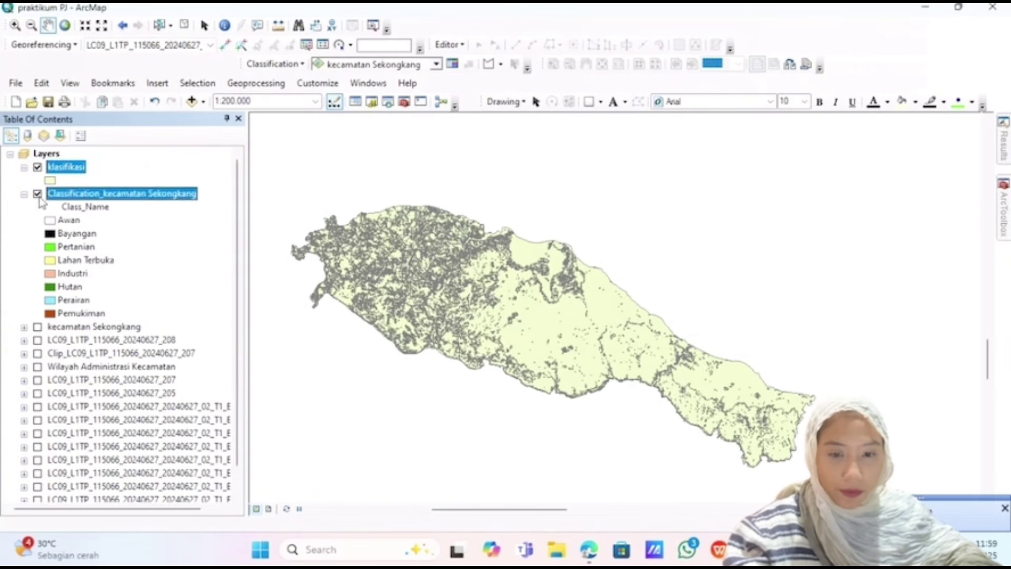
{"action": "right_click", "coordinate": [71, 168]}
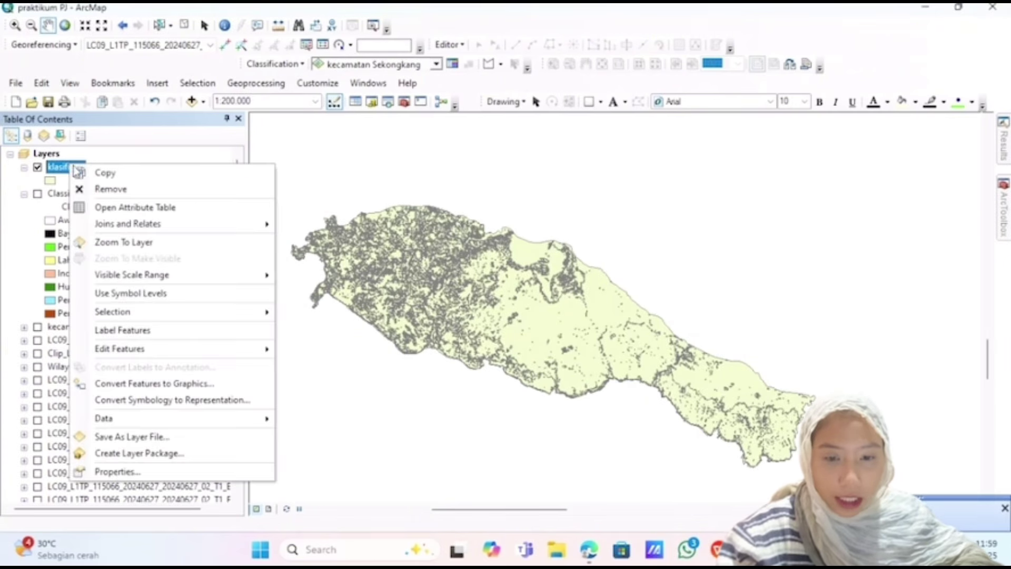
{"action": "left_click", "coordinate": [135, 207]}
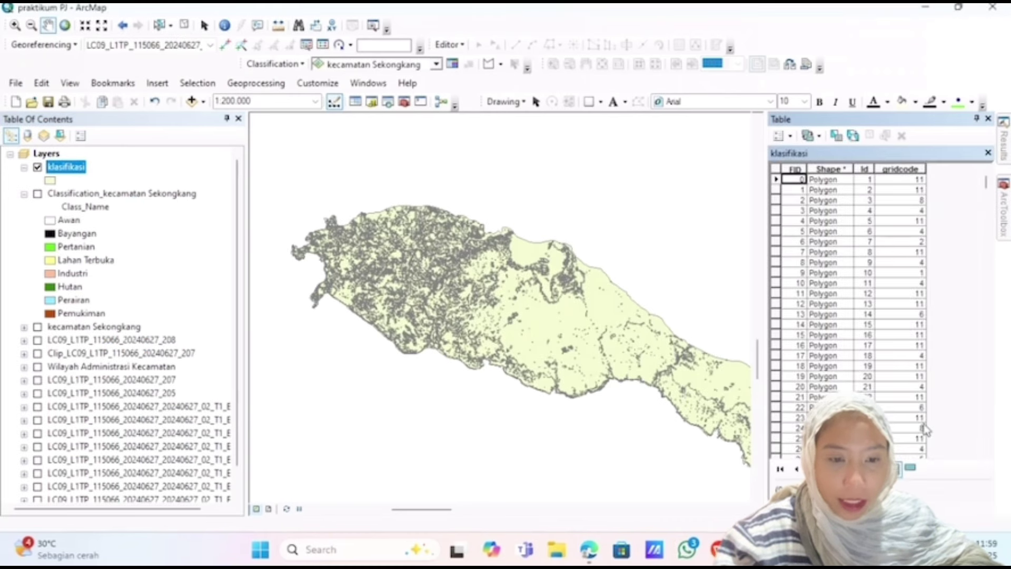
{"action": "left_click_drag", "start_coordinate": [985, 184], "coordinate": [960, 181]}
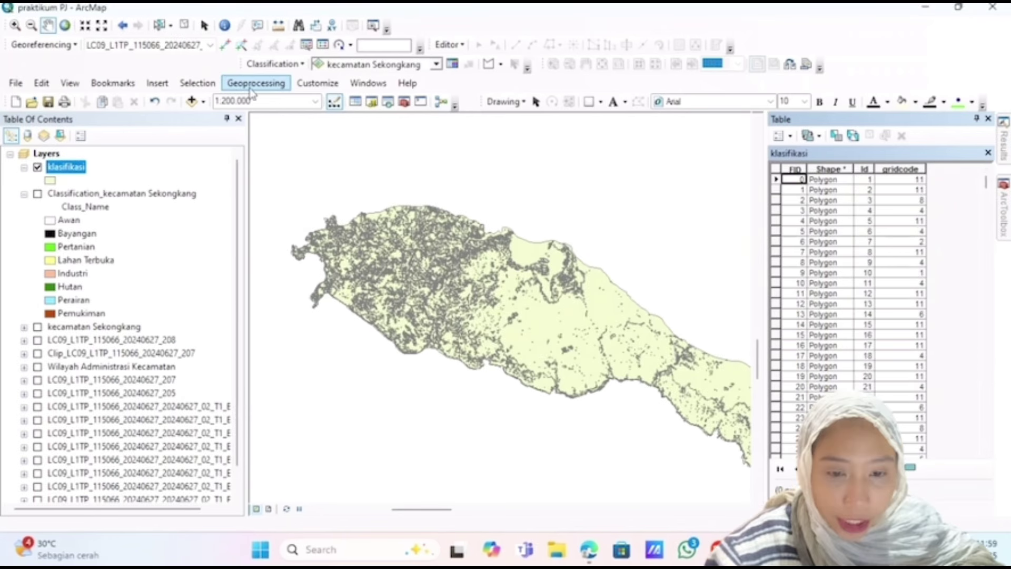
Set up a Dissolve with klasifikasi as the input features and gridcode as the dissolve field.
{"action": "left_click", "coordinate": [266, 86]}
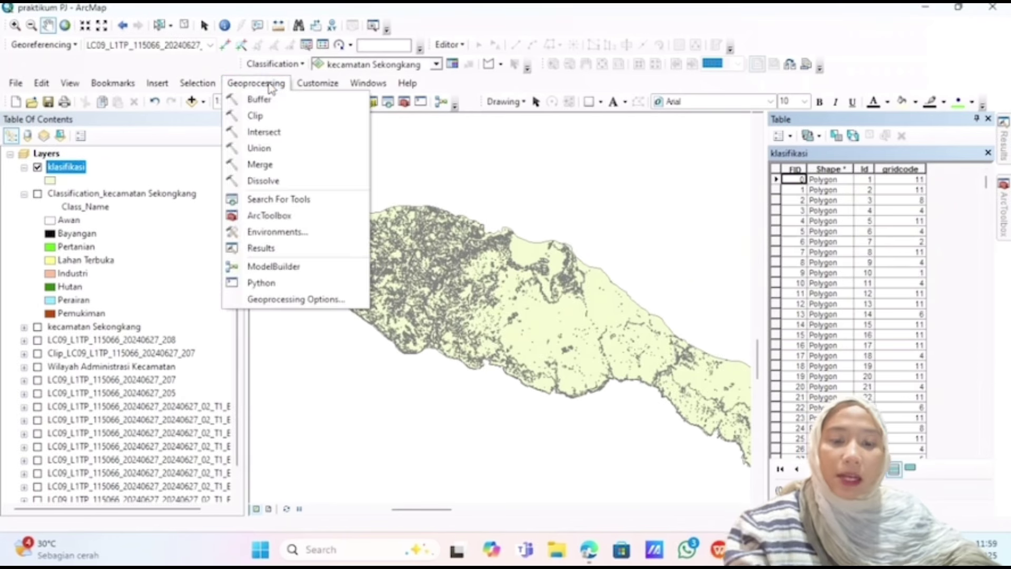
{"action": "left_click", "coordinate": [288, 180]}
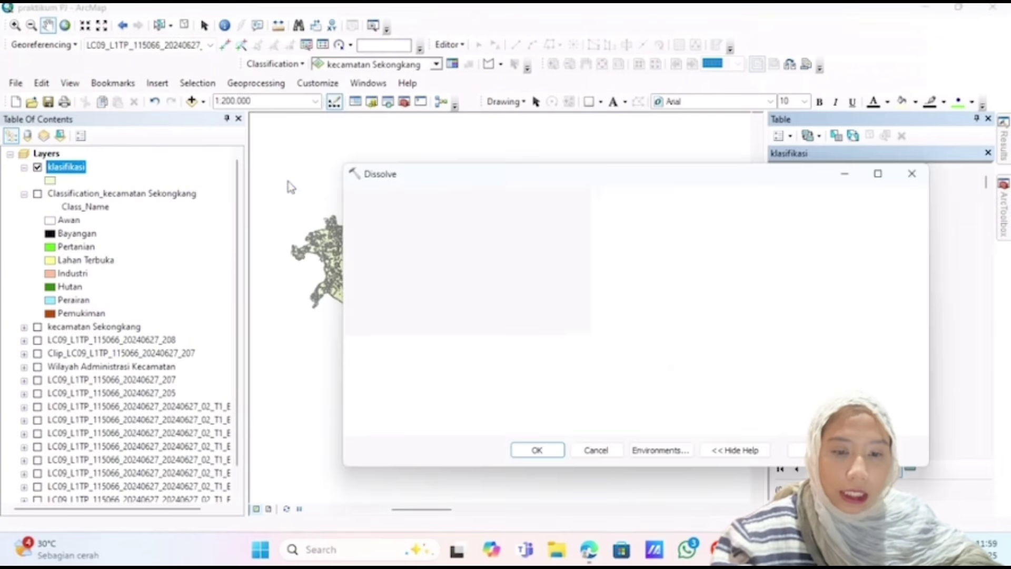
{"action": "left_click_drag", "start_coordinate": [68, 167], "coordinate": [452, 216]}
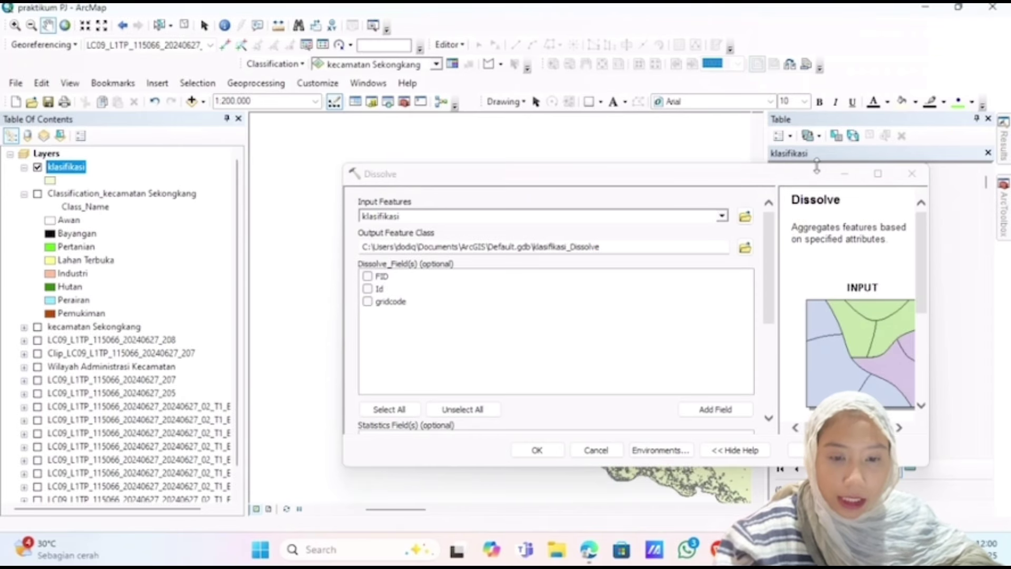
{"action": "left_click_drag", "start_coordinate": [817, 168], "coordinate": [596, 186]}
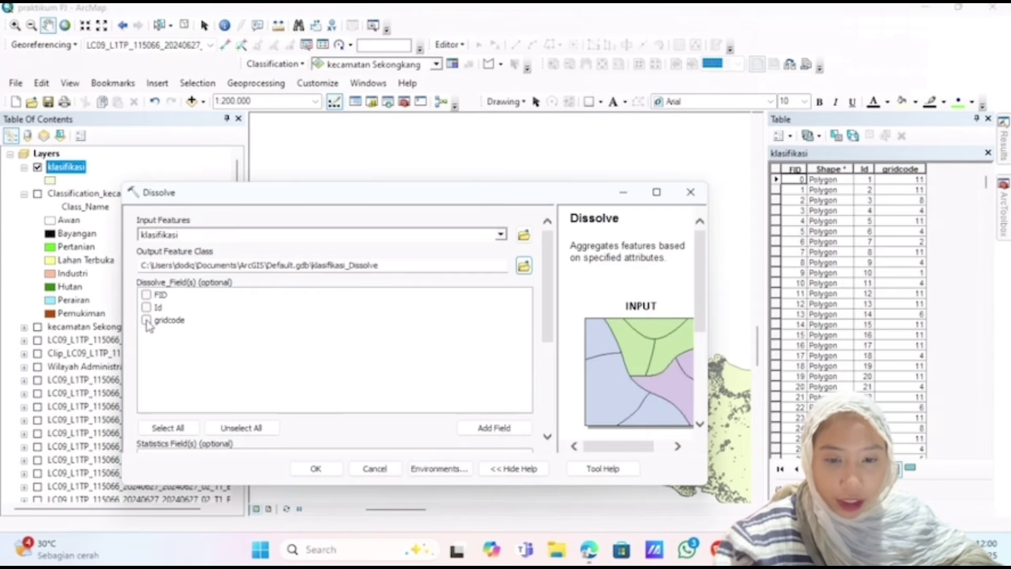
{"action": "left_click", "coordinate": [146, 320]}
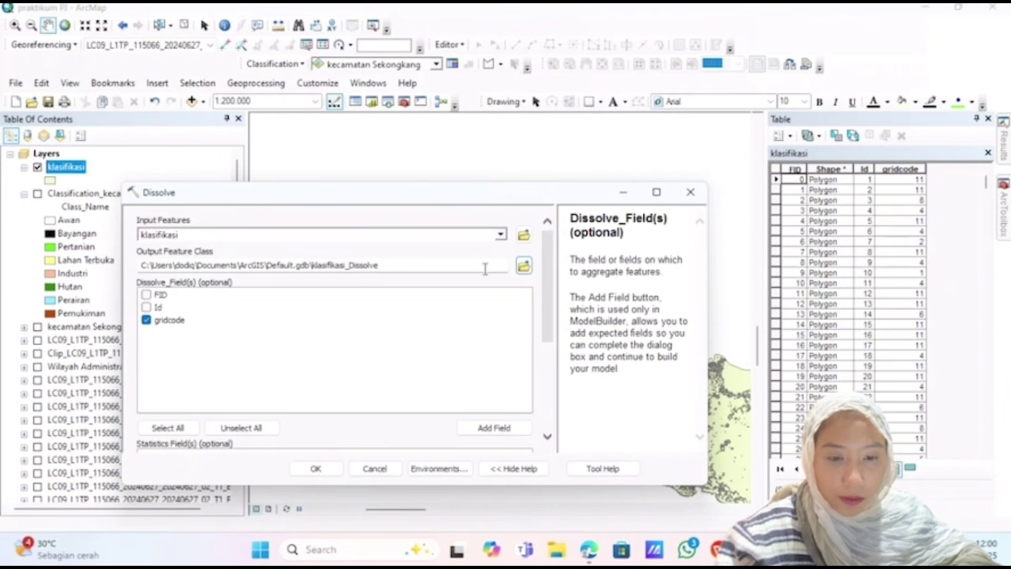
Save the Dissolve output as klasifikasidiss in D:\PRAKTIKUM PJ and run the tool.
{"action": "left_click", "coordinate": [523, 267]}
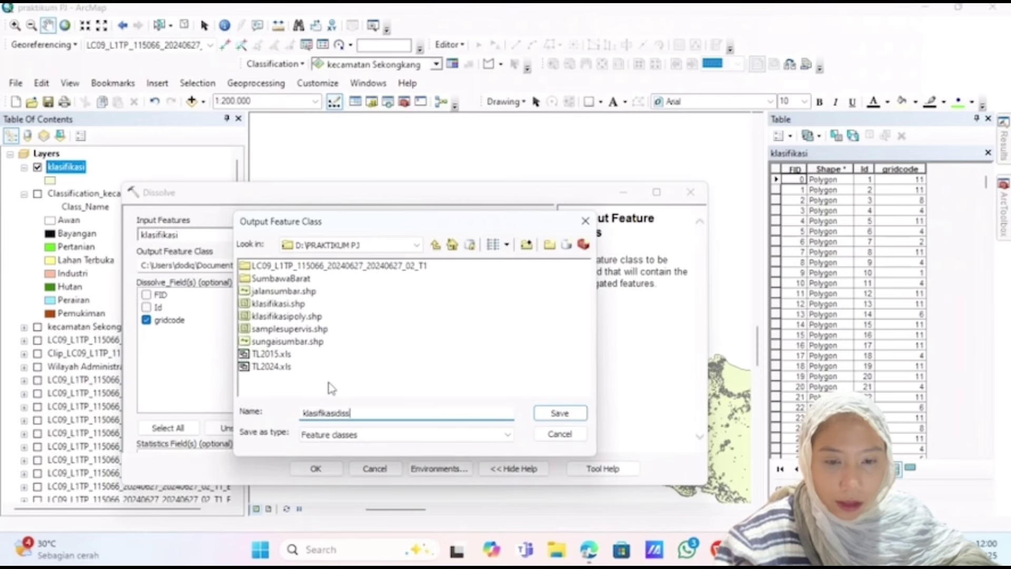
{"action": "key", "text": "Return"}
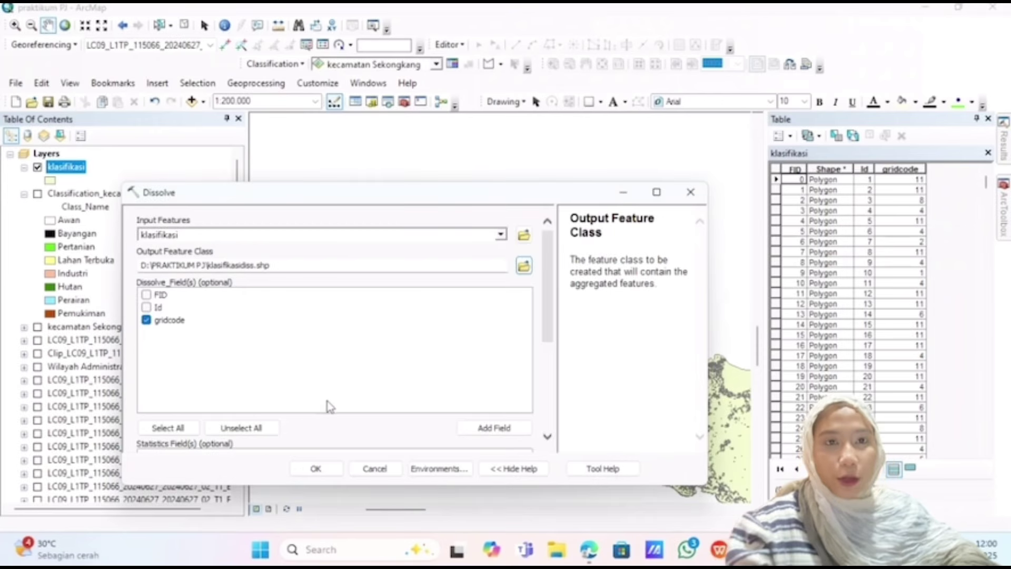
{"action": "left_click", "coordinate": [316, 469]}
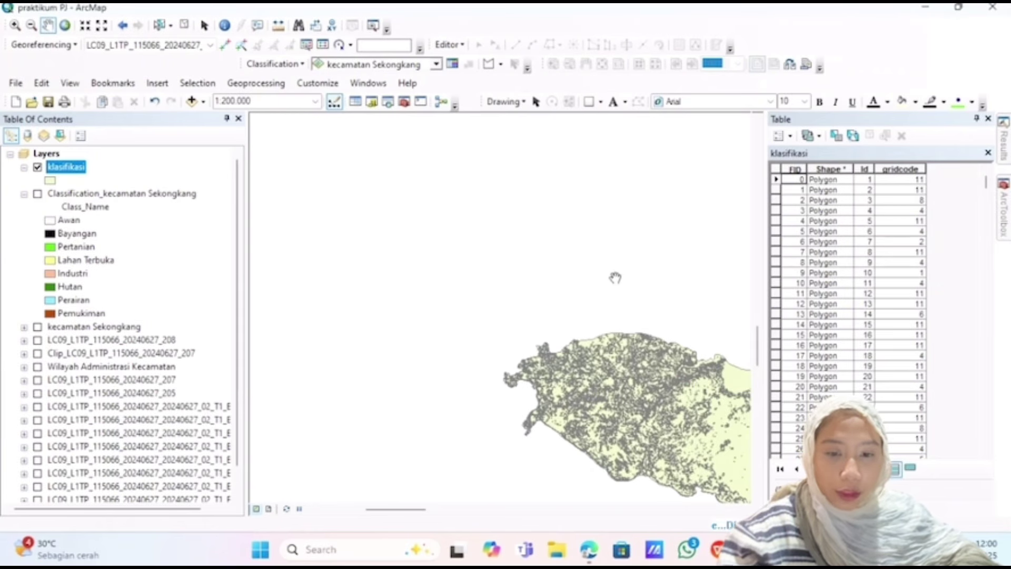
Hide the klasifikasi layer so that only the dissolved klasifikasidiss polygons are drawn.
{"action": "left_click_drag", "start_coordinate": [615, 278], "coordinate": [401, 183]}
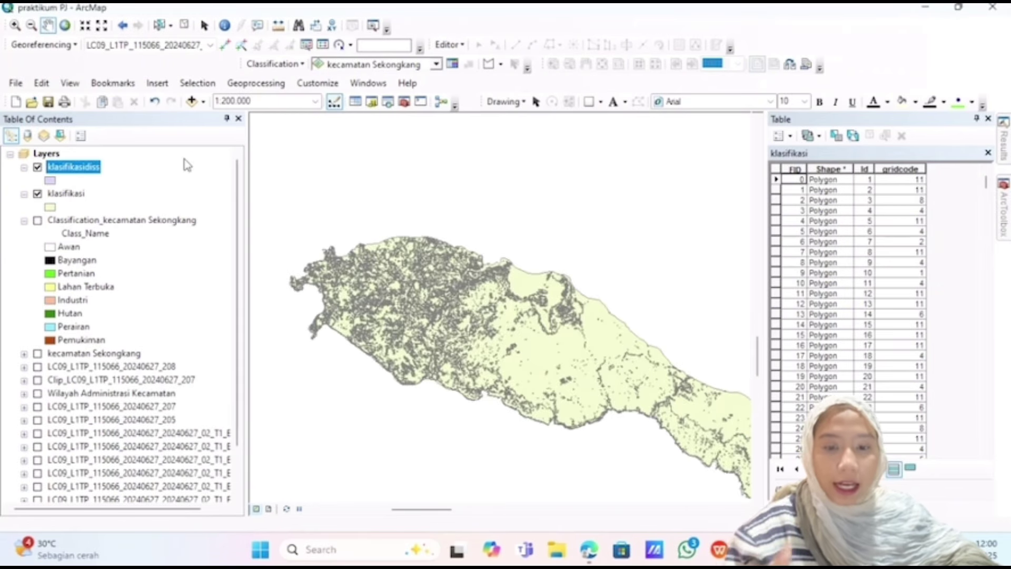
{"action": "left_click", "coordinate": [37, 194]}
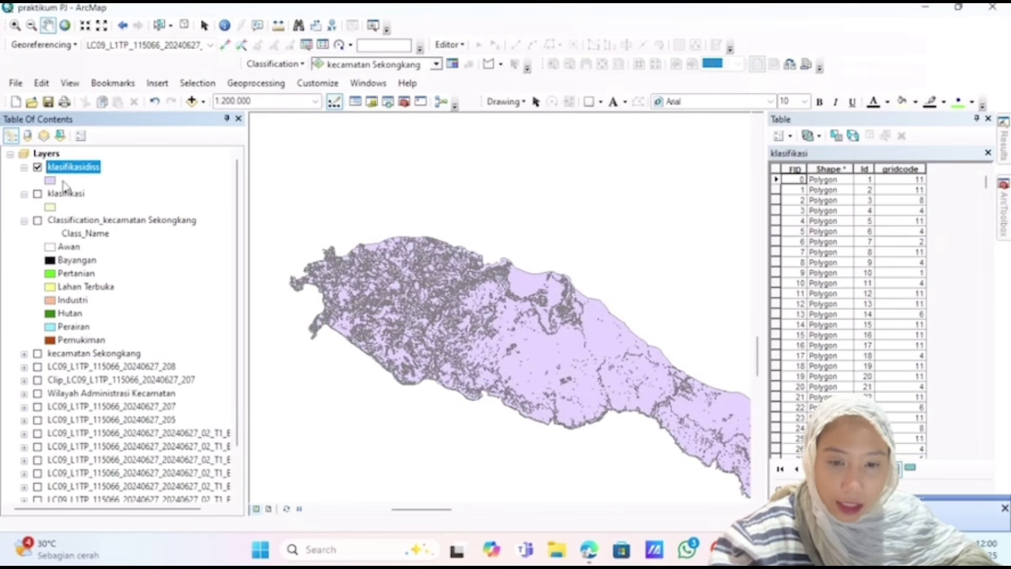
{"action": "right_click", "coordinate": [78, 169]}
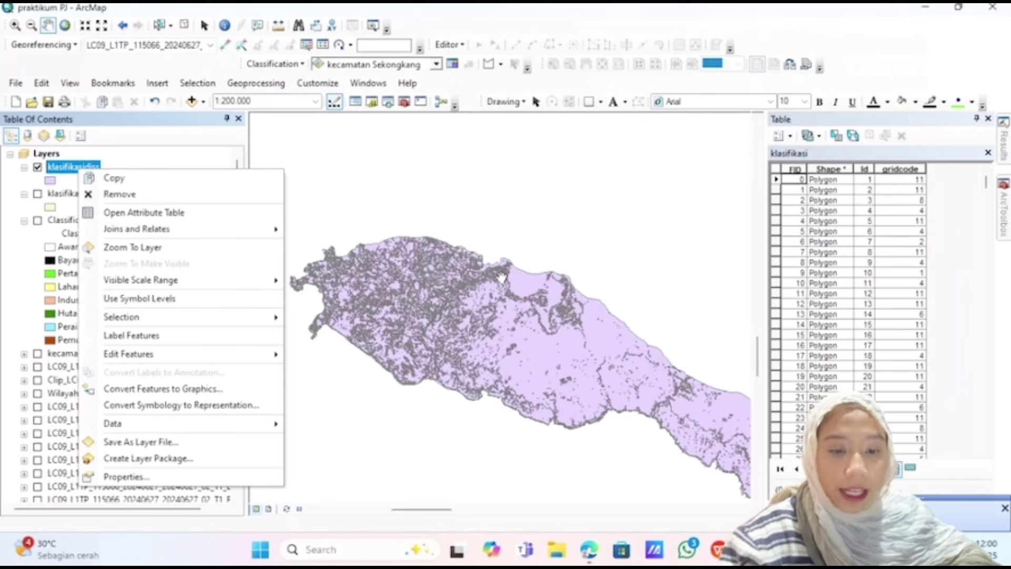
{"action": "left_click_drag", "start_coordinate": [504, 278], "coordinate": [493, 271]}
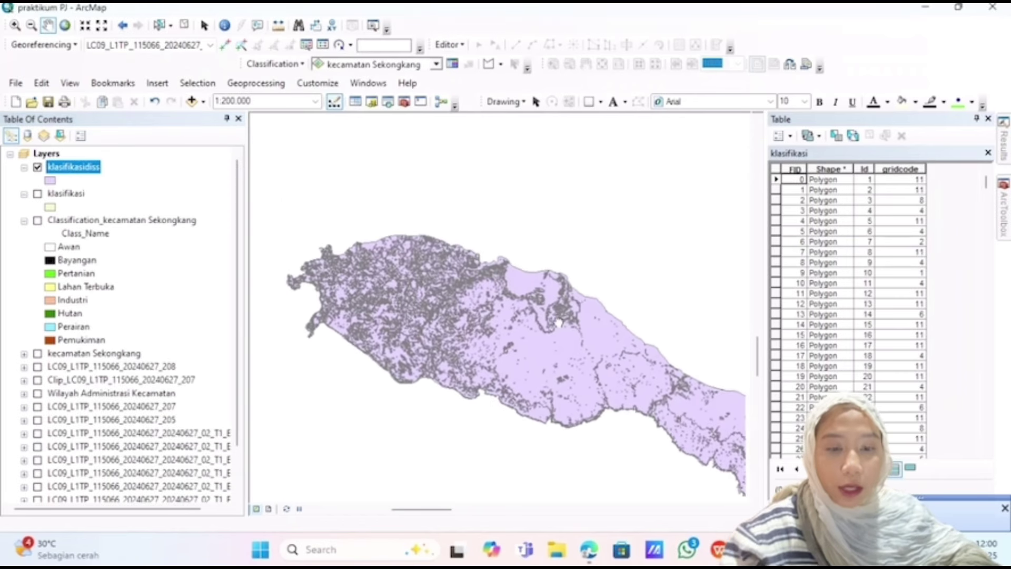
Open the klasifikasidiss attribute table and add a Text field named Keterangan with a length of 50.
{"action": "right_click", "coordinate": [87, 167]}
{"action": "left_click", "coordinate": [129, 206]}
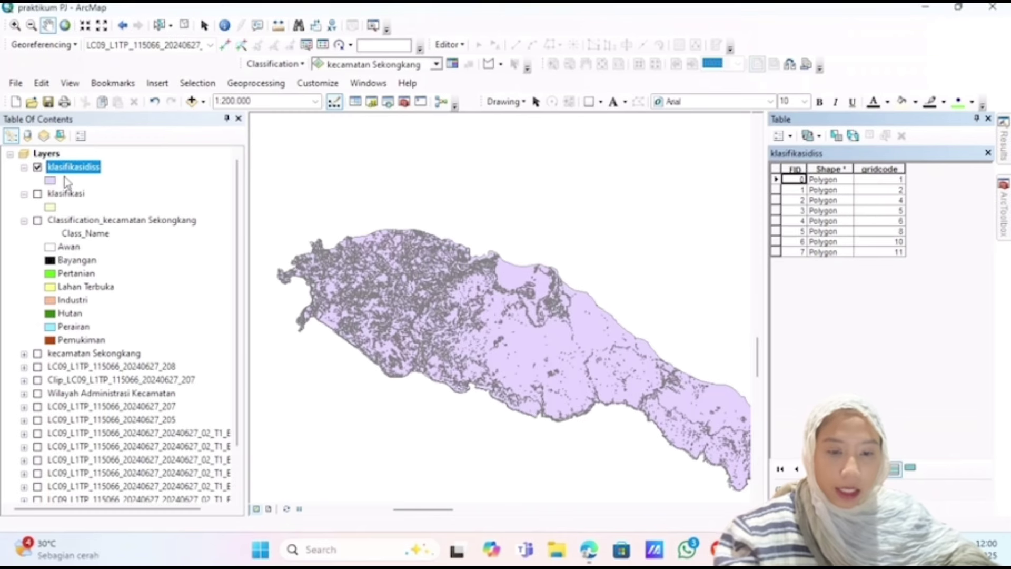
{"action": "left_click", "coordinate": [781, 137]}
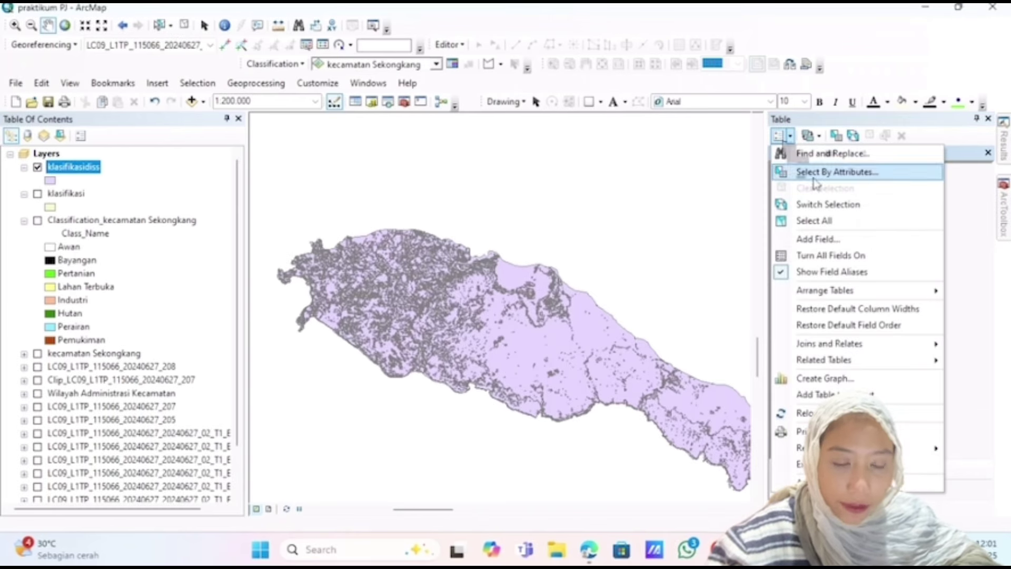
{"action": "left_click", "coordinate": [855, 240]}
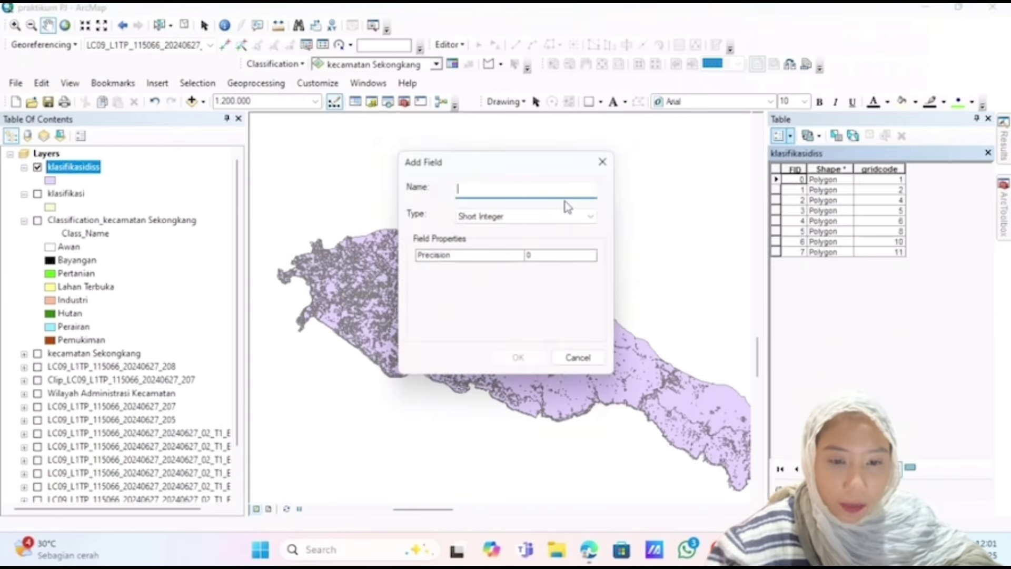
{"action": "type", "text": "Keterangan"}
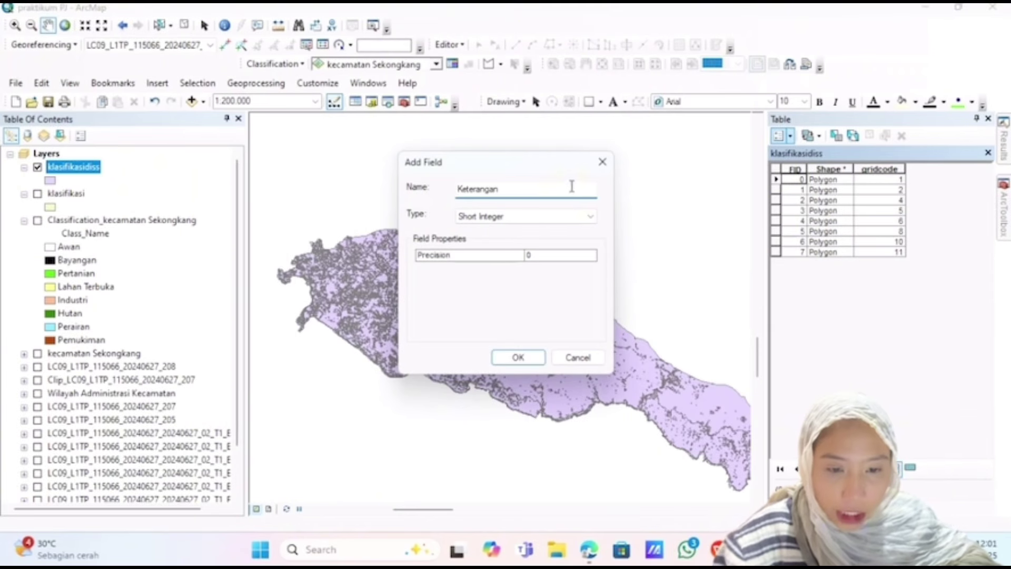
{"action": "left_click", "coordinate": [572, 218]}
{"action": "left_click", "coordinate": [523, 268]}
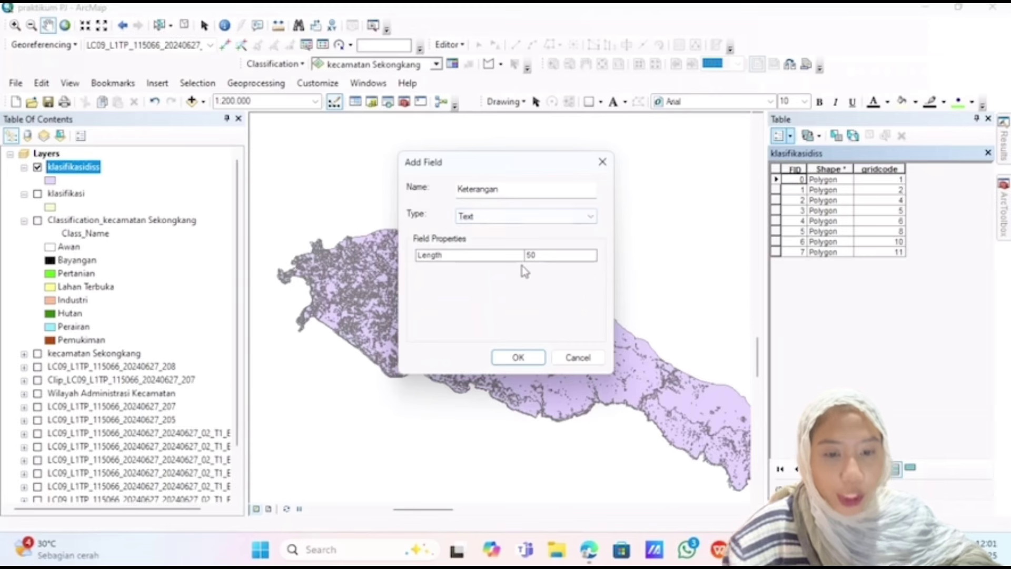
{"action": "left_click", "coordinate": [516, 356]}
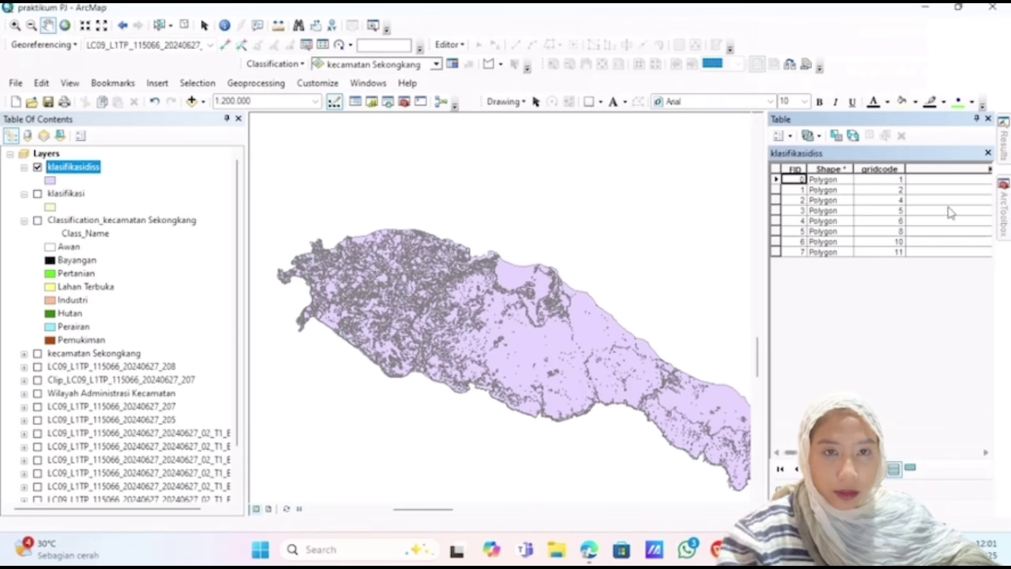
Fill the Keterangan field in gridcode order with Awan, Bayangan, Pertanian, Lahan Terbuka, Industri, Hutan, Perairan and Permukiman.
{"action": "scroll", "coordinate": [951, 195], "scroll_direction": "right", "scroll_amount": 5}
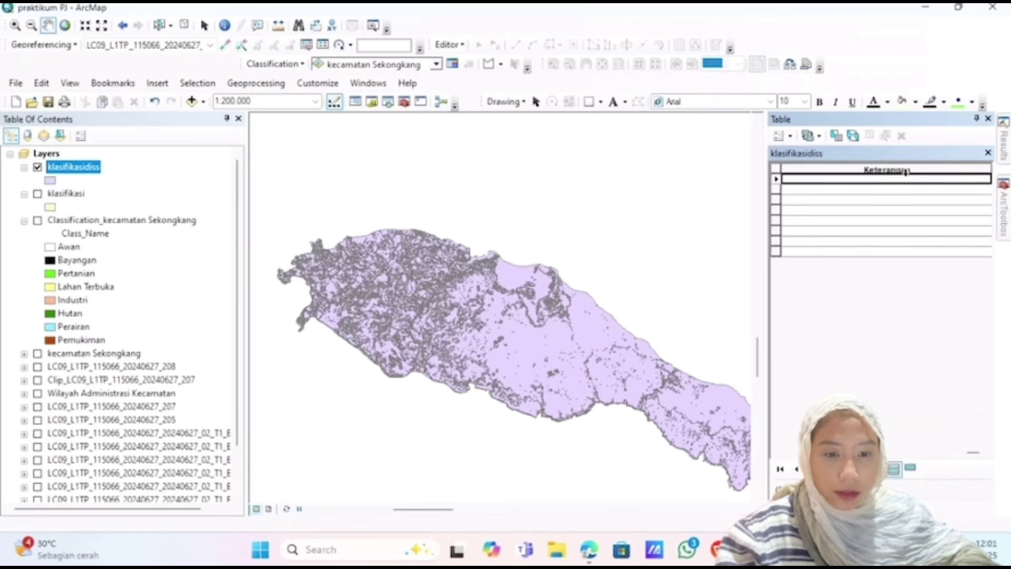
{"action": "left_click", "coordinate": [778, 183]}
{"action": "scroll", "coordinate": [881, 221], "scroll_direction": "left", "scroll_amount": 1}
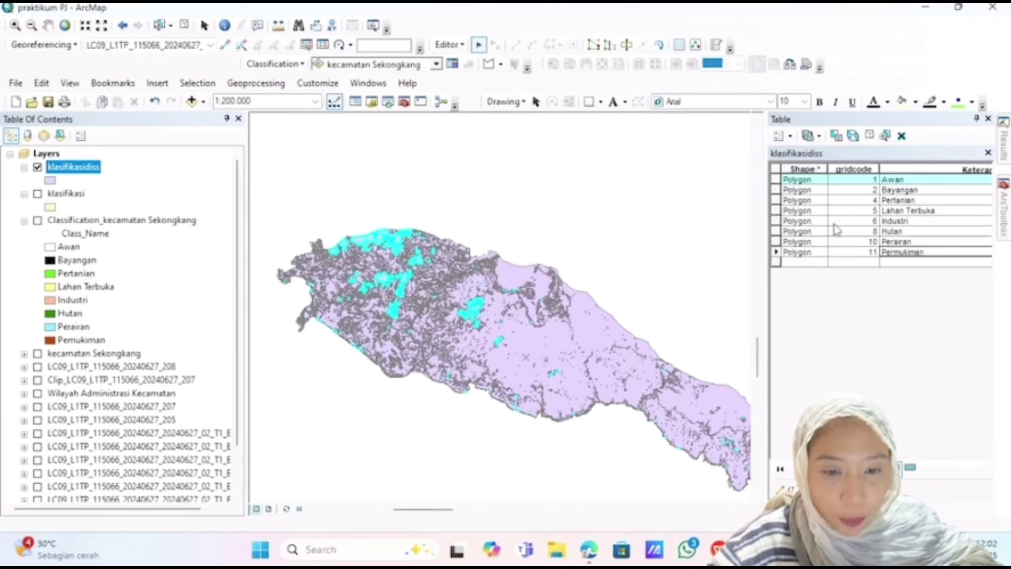
Set the klasifikasidiss symbology to unique values of the Keterangan field and add all its values.
{"action": "right_click", "coordinate": [74, 174]}
{"action": "left_click", "coordinate": [167, 484]}
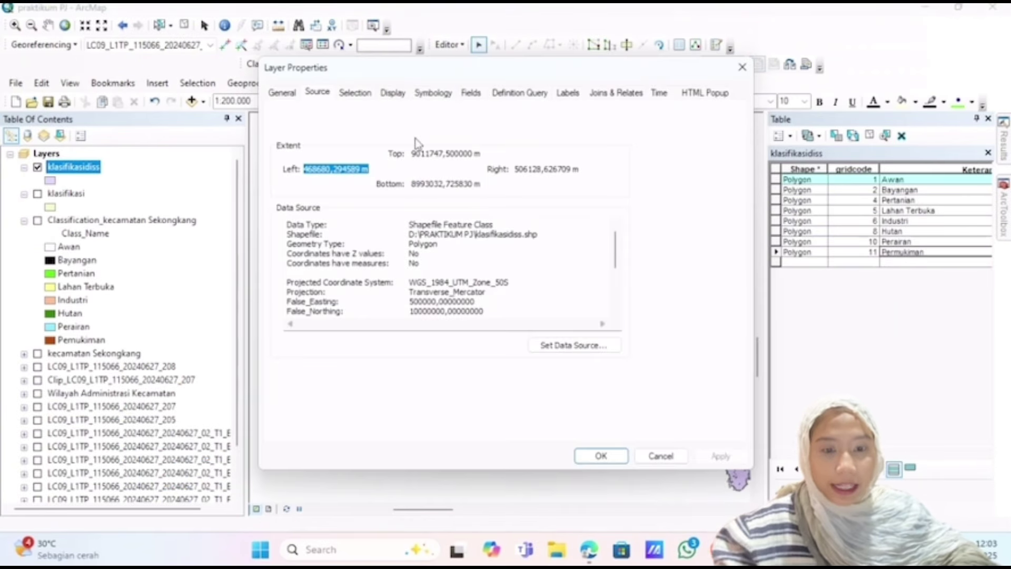
{"action": "left_click", "coordinate": [431, 99]}
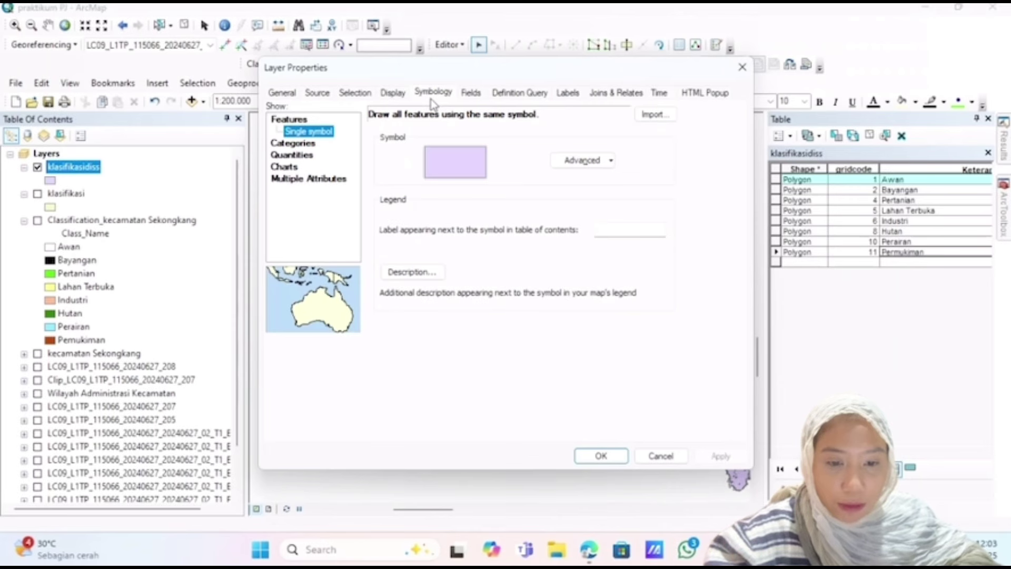
{"action": "left_click", "coordinate": [293, 144]}
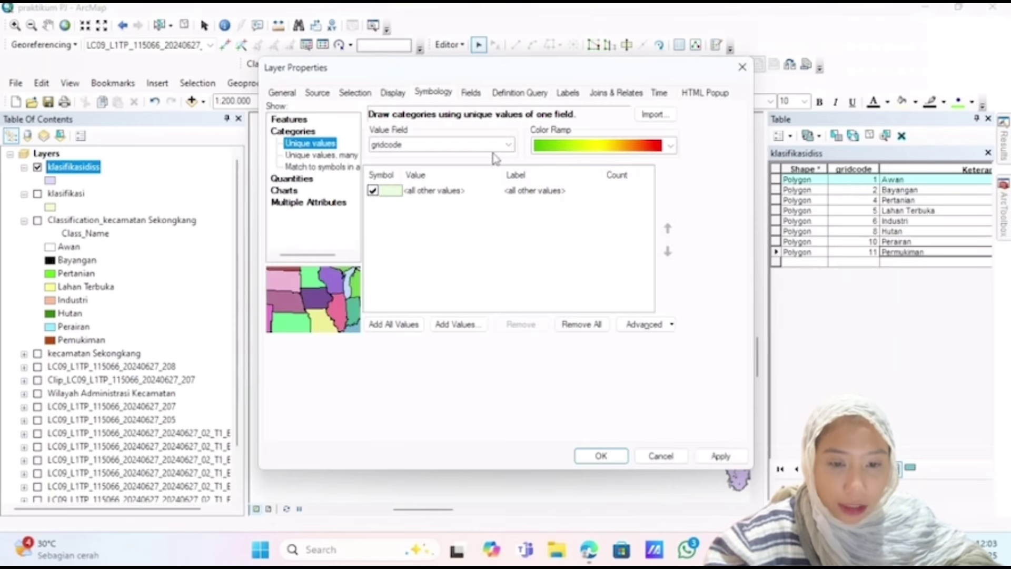
{"action": "left_click", "coordinate": [508, 147]}
{"action": "left_click", "coordinate": [508, 147]}
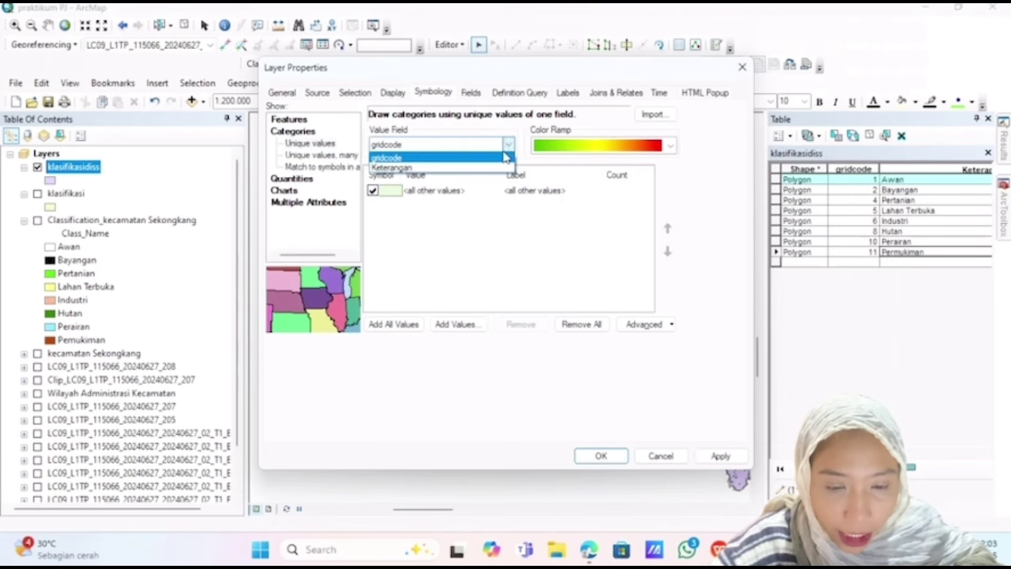
{"action": "left_click", "coordinate": [497, 168]}
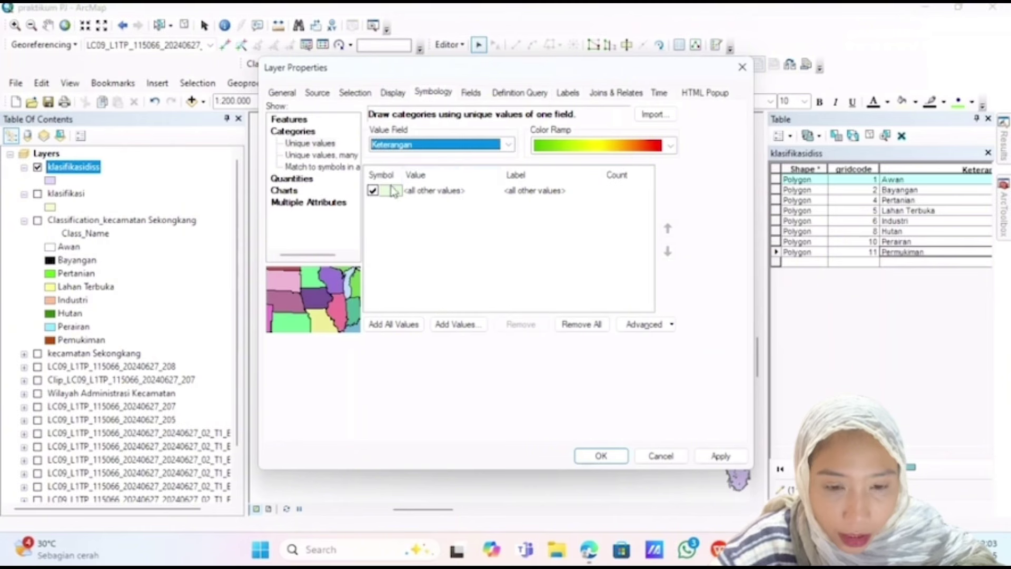
{"action": "left_click", "coordinate": [397, 324]}
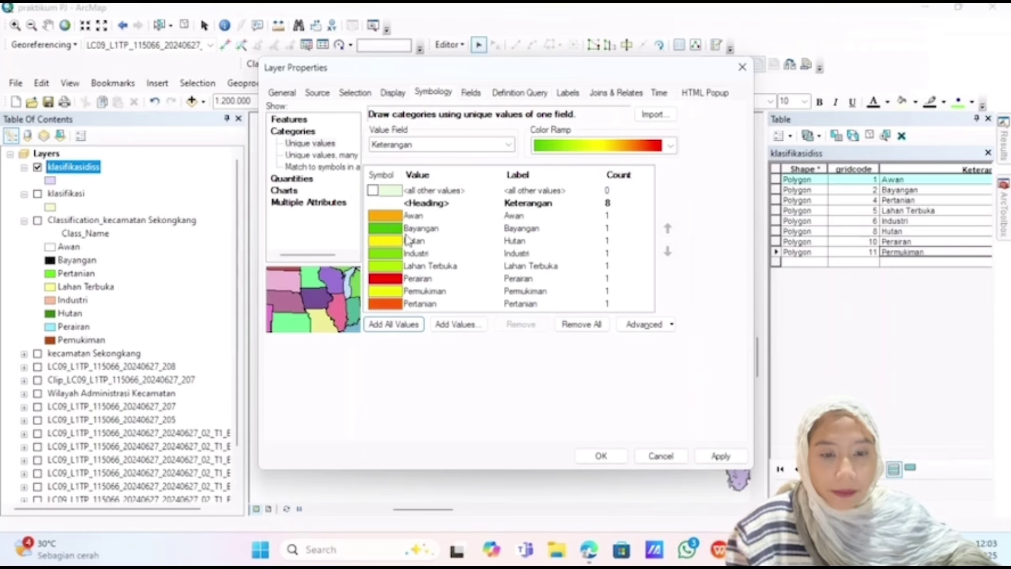
Apply the light-to-dark blue color ramp to the Keterangan class symbols.
{"action": "left_click", "coordinate": [669, 146]}
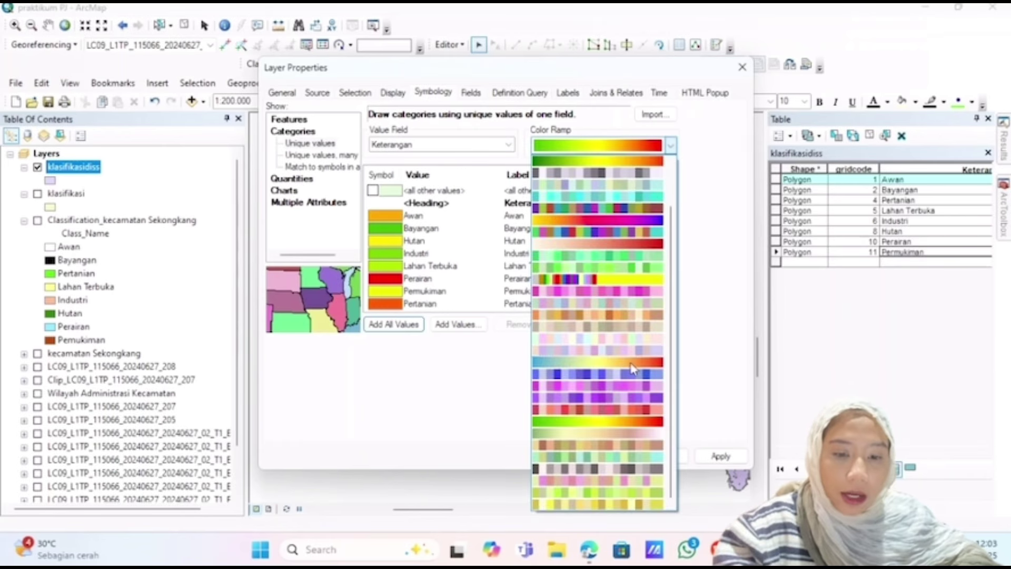
{"action": "scroll", "coordinate": [600, 316], "scroll_direction": "up", "scroll_amount": 2}
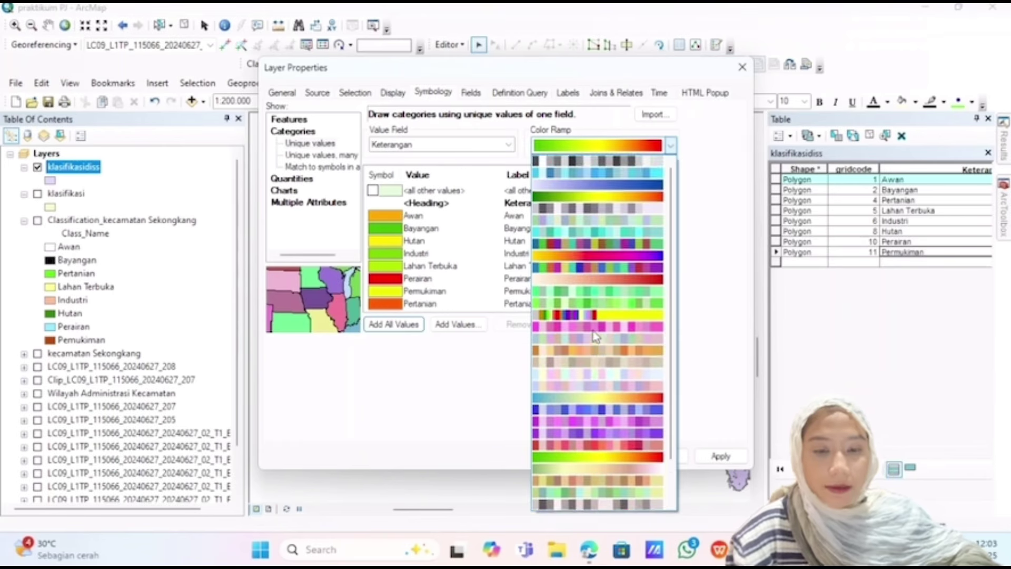
{"action": "left_click", "coordinate": [596, 196]}
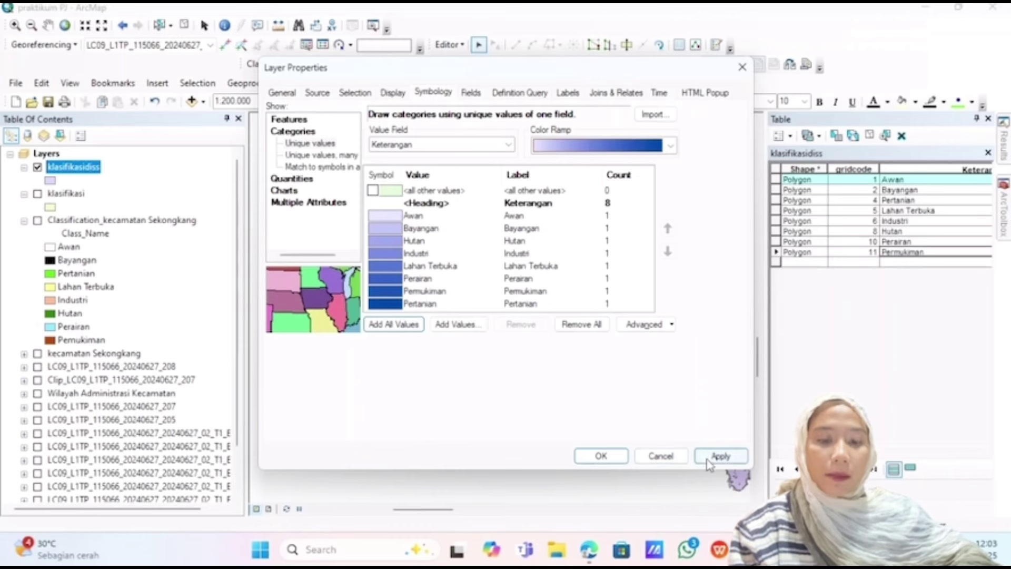
Recolor the classes: Awan white, Bayangan black, Hutan dark green, Industri salmon, Lahan Terbuka yellow, Perairan light blue, Permukiman brown, Pertanian bright green, and apply the symbology.
{"action": "left_click", "coordinate": [384, 219]}
{"action": "right_click", "coordinate": [382, 219]}
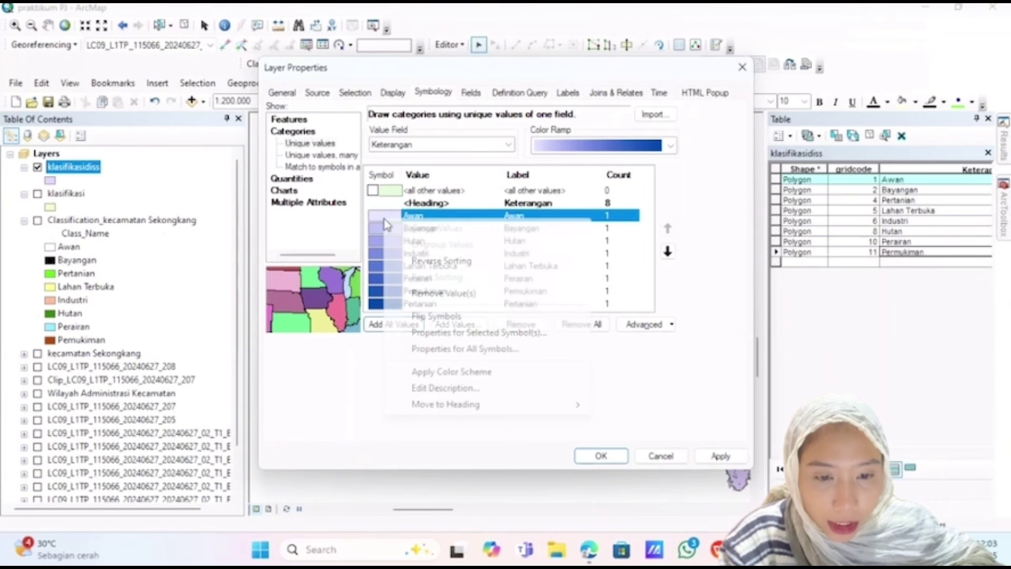
{"action": "left_click", "coordinate": [377, 218]}
{"action": "double_click", "coordinate": [380, 222]}
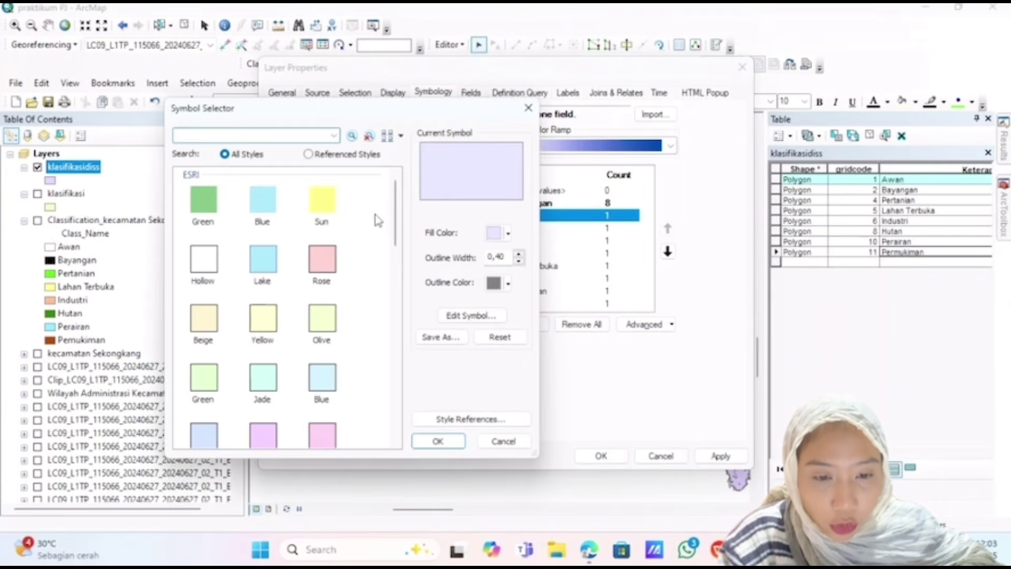
{"action": "left_click", "coordinate": [509, 235]}
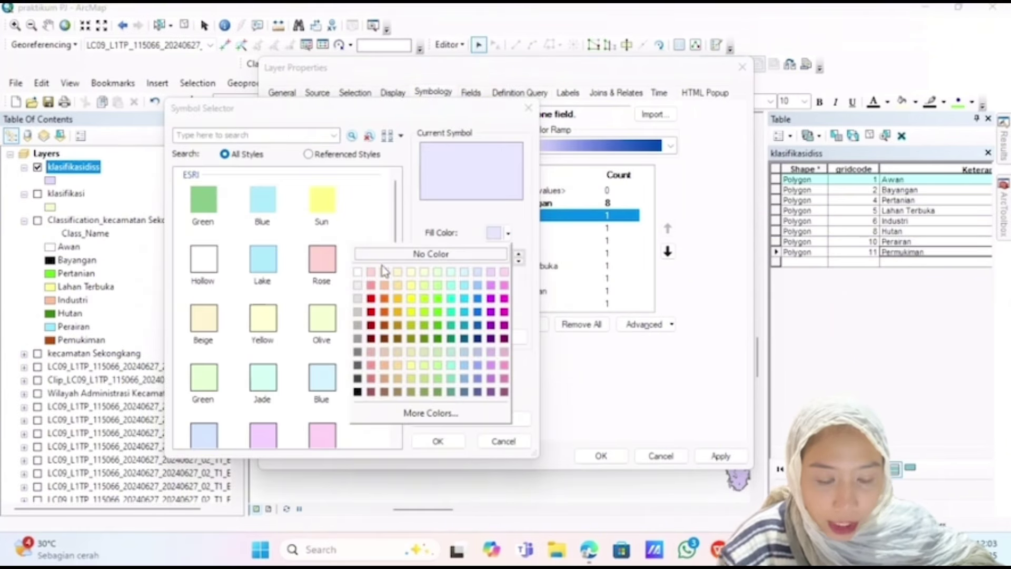
{"action": "left_click", "coordinate": [362, 277]}
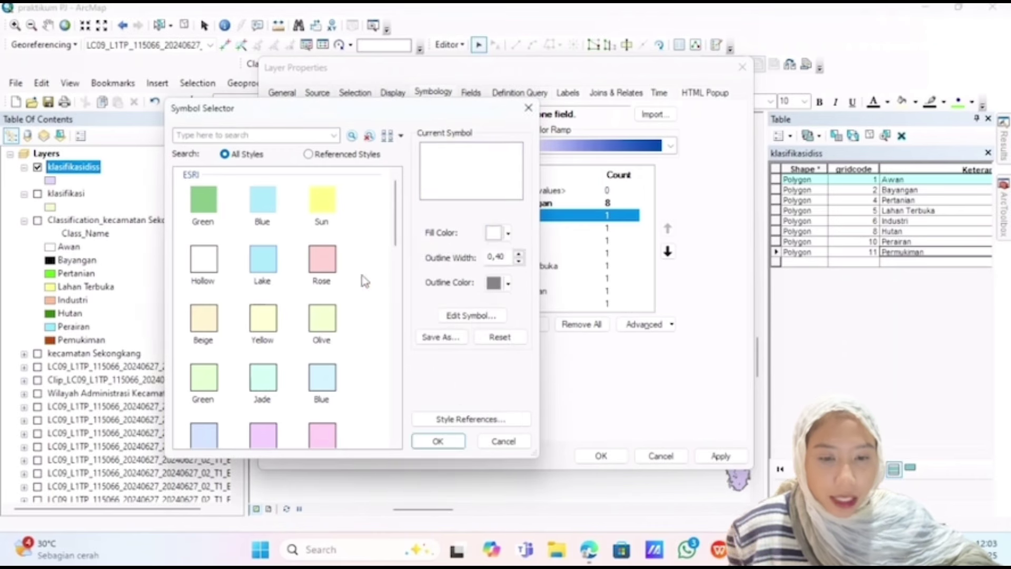
{"action": "left_click", "coordinate": [460, 447]}
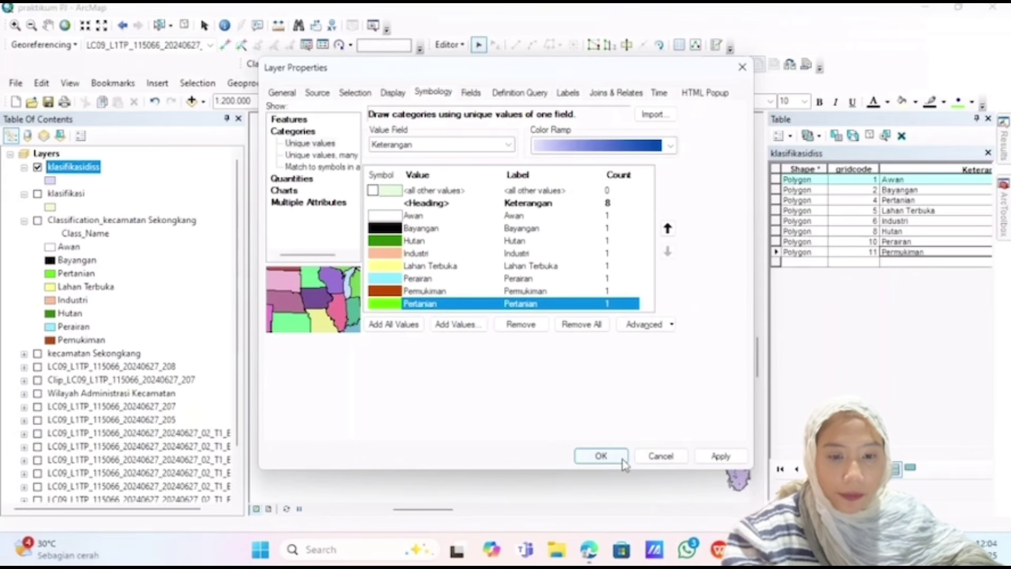
{"action": "left_click", "coordinate": [601, 456]}
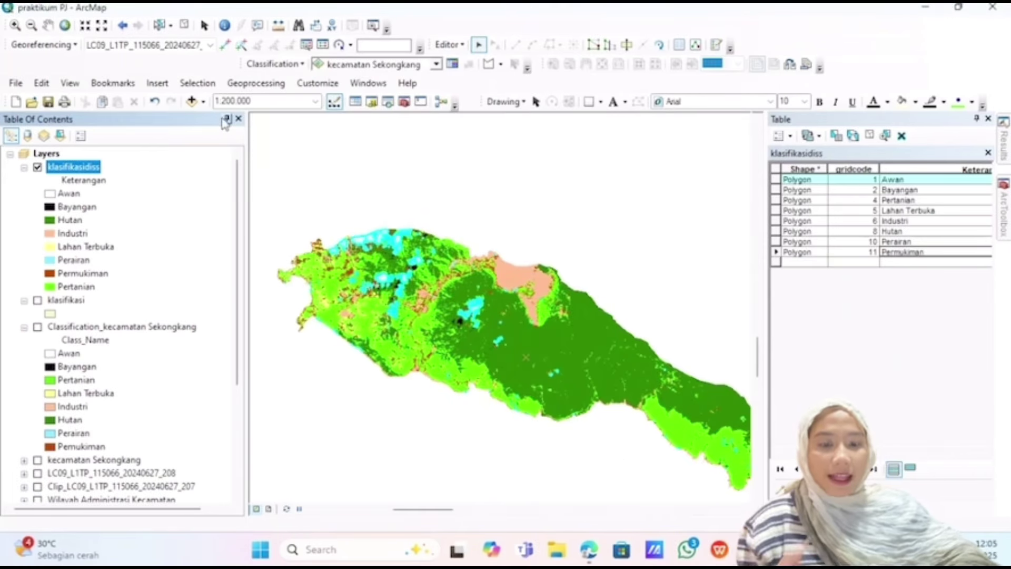
Clear the feature selection on the klasifikasidiss layer and inspect the colored land-cover map.
{"action": "left_click", "coordinate": [184, 25]}
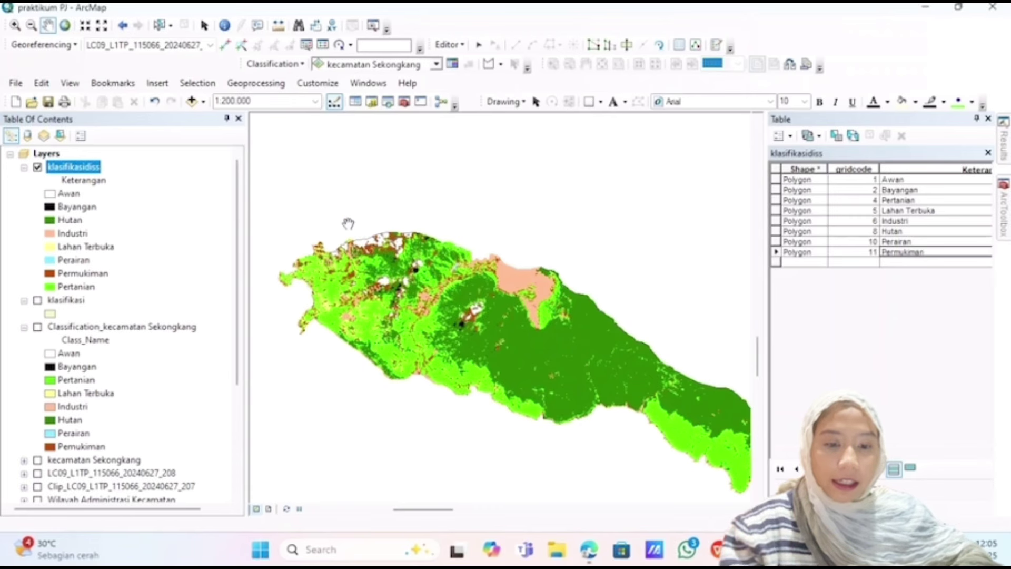
{"action": "left_click_drag", "start_coordinate": [579, 366], "coordinate": [564, 325]}
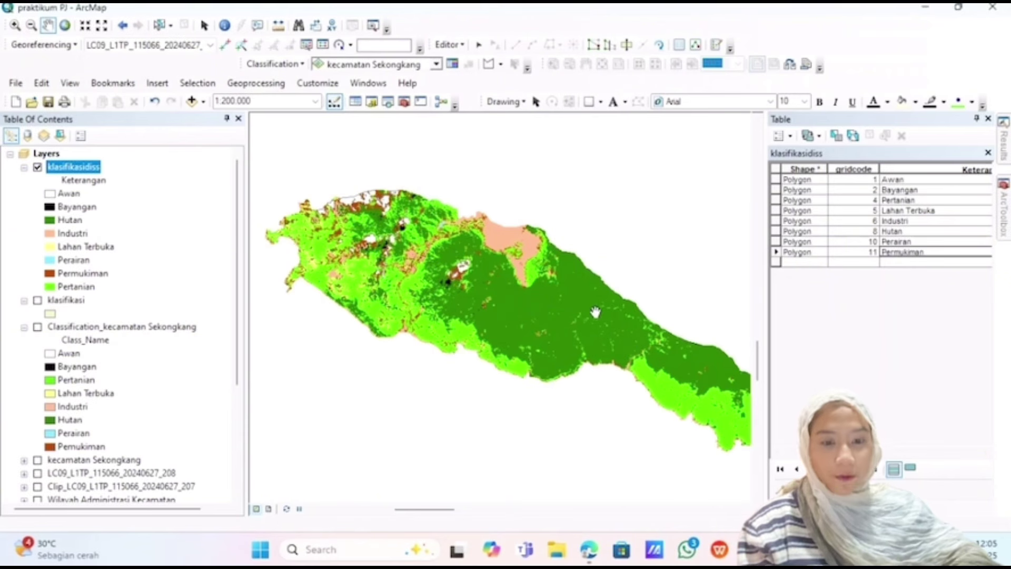
{"action": "left_click_drag", "start_coordinate": [587, 306], "coordinate": [567, 317]}
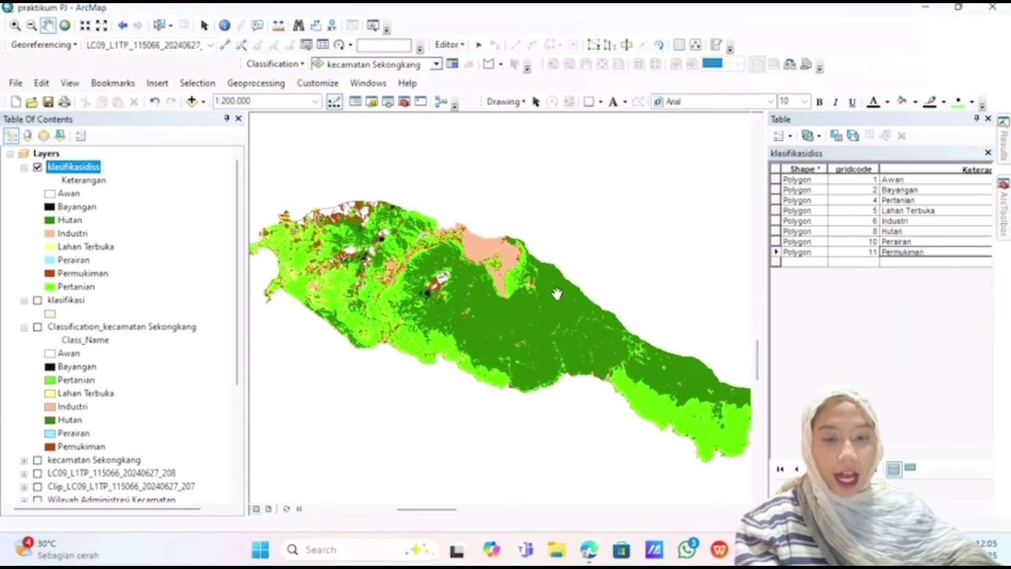